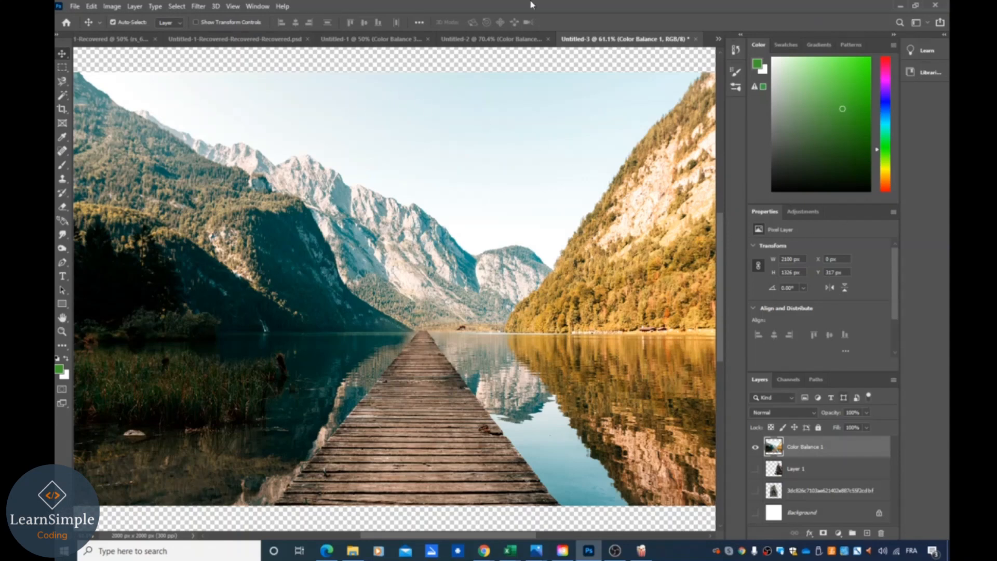
- Inspect the layers of the Untitled-2 document by toggling their visibility, then return to Untitled-3
click(509, 39)
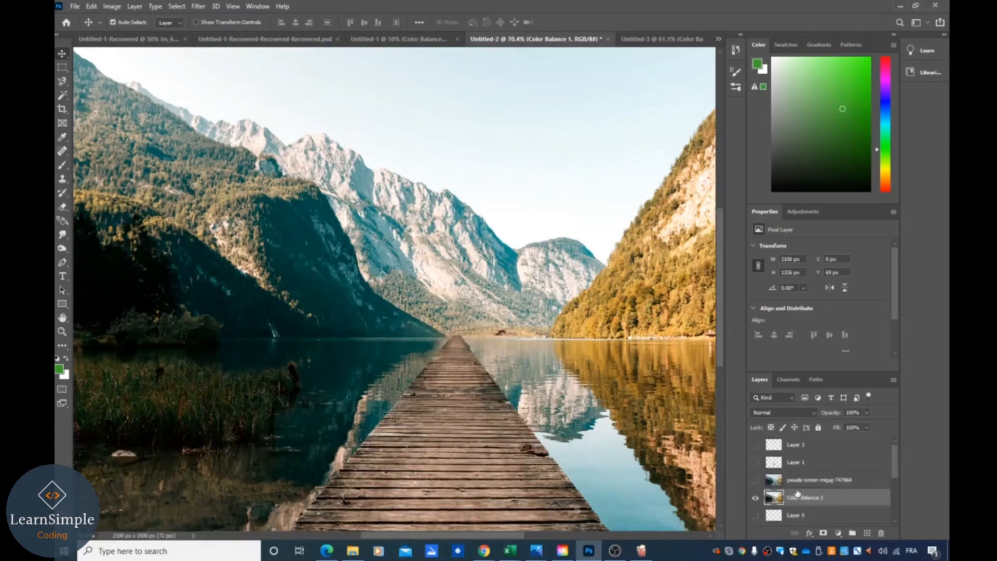
scroll(828, 489, down, 3)
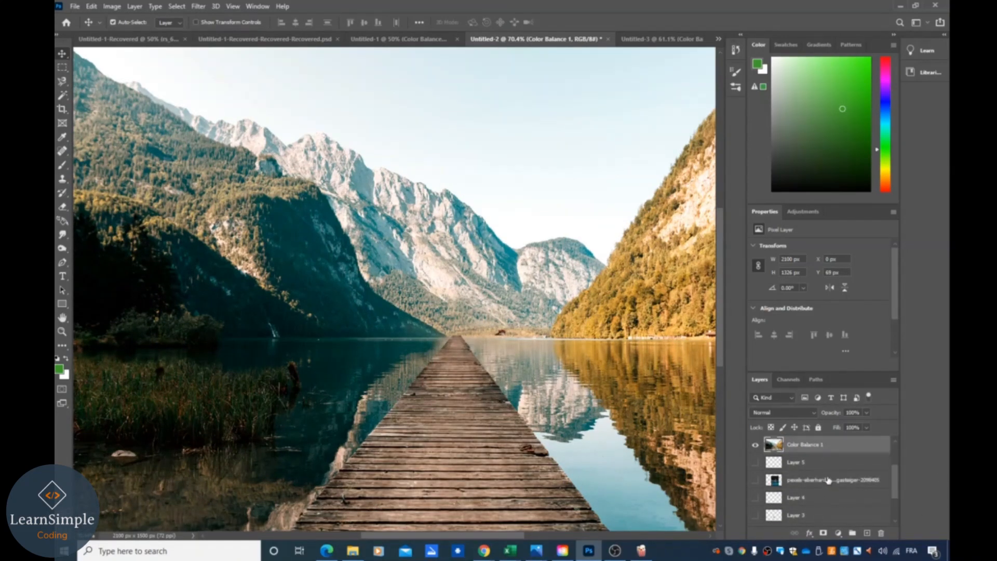
click(829, 480)
click(756, 480)
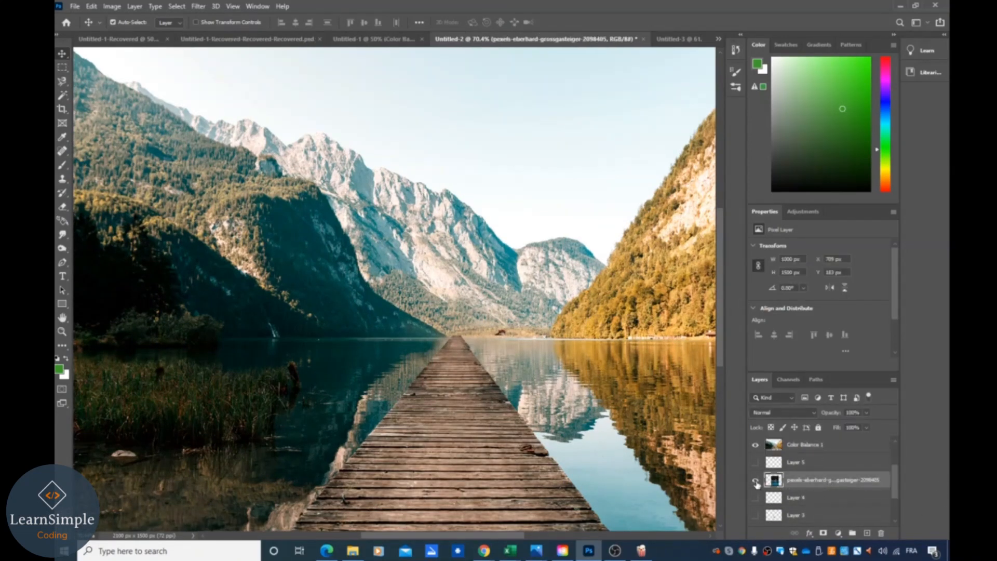
click(755, 445)
click(756, 447)
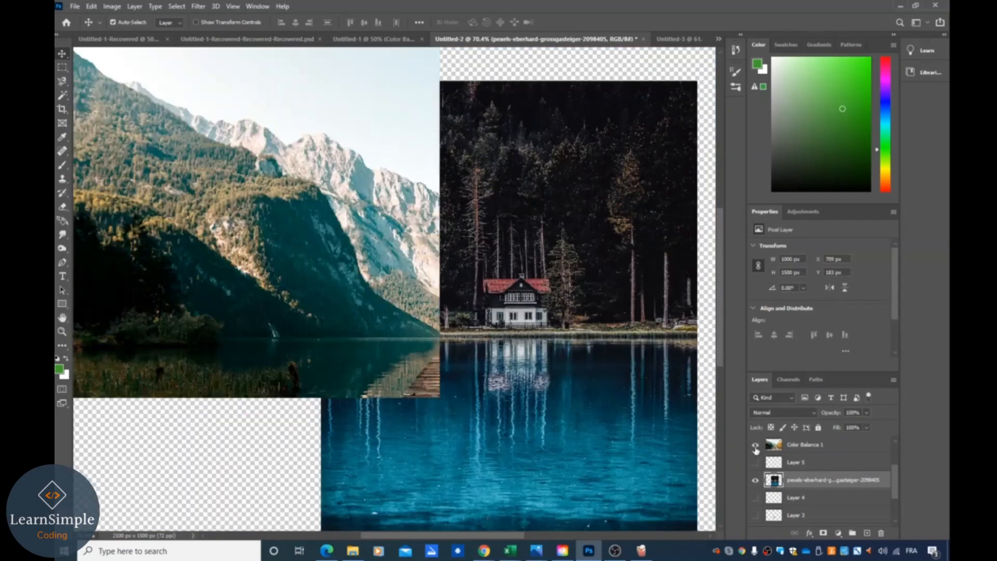
click(679, 40)
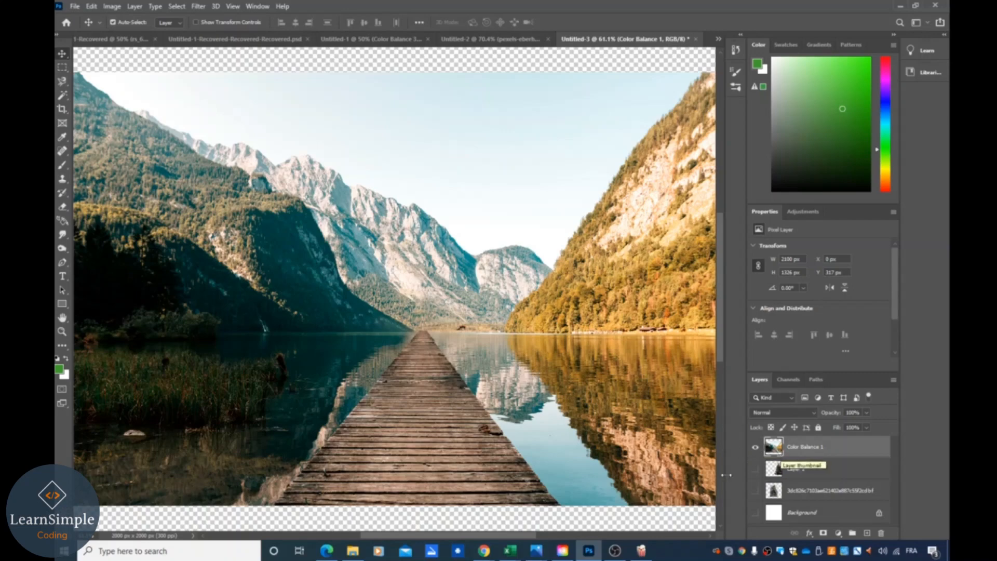
- Toggle the layers' visibility to compare them, leaving only the Hulk photo layer visible
click(755, 447)
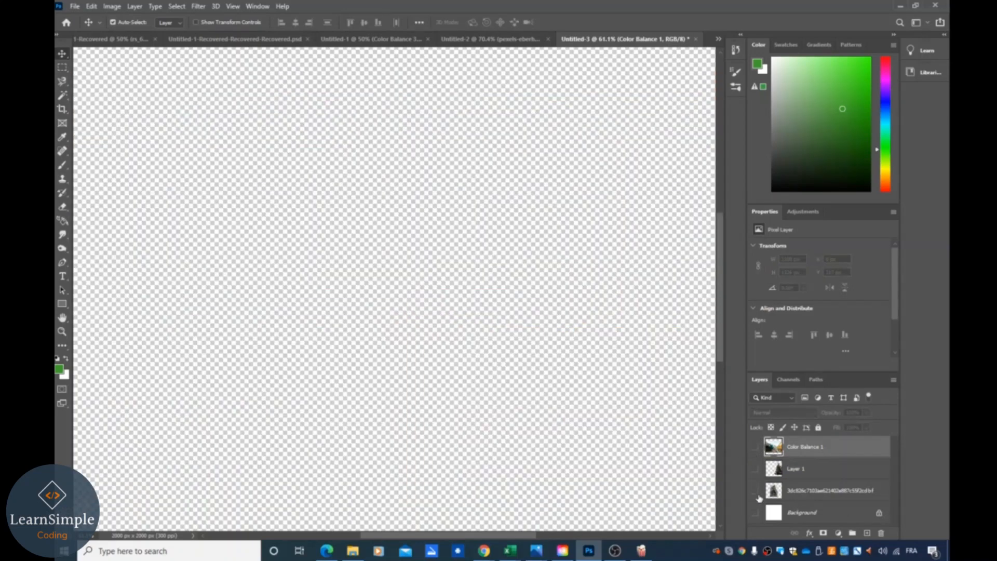
click(755, 490)
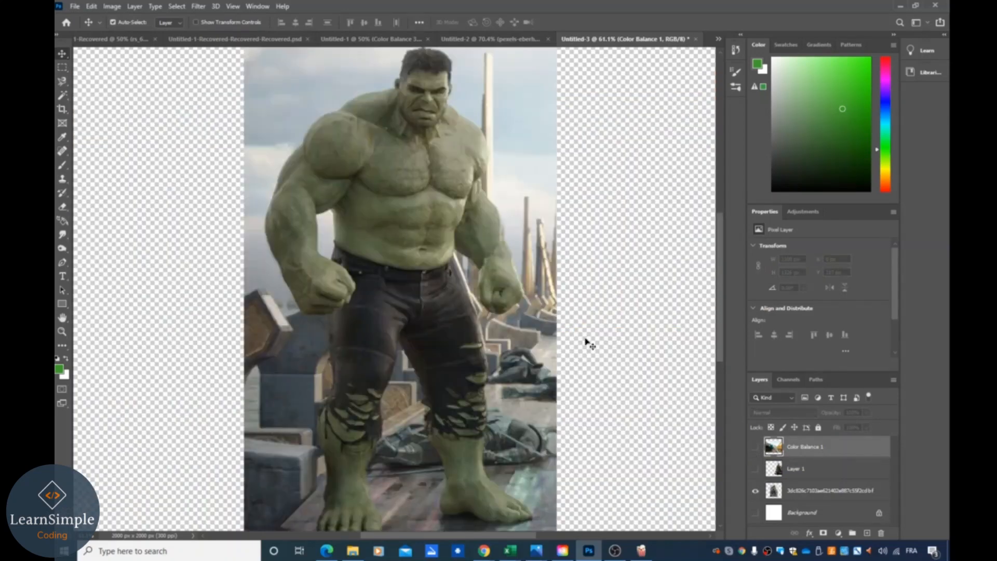
click(755, 469)
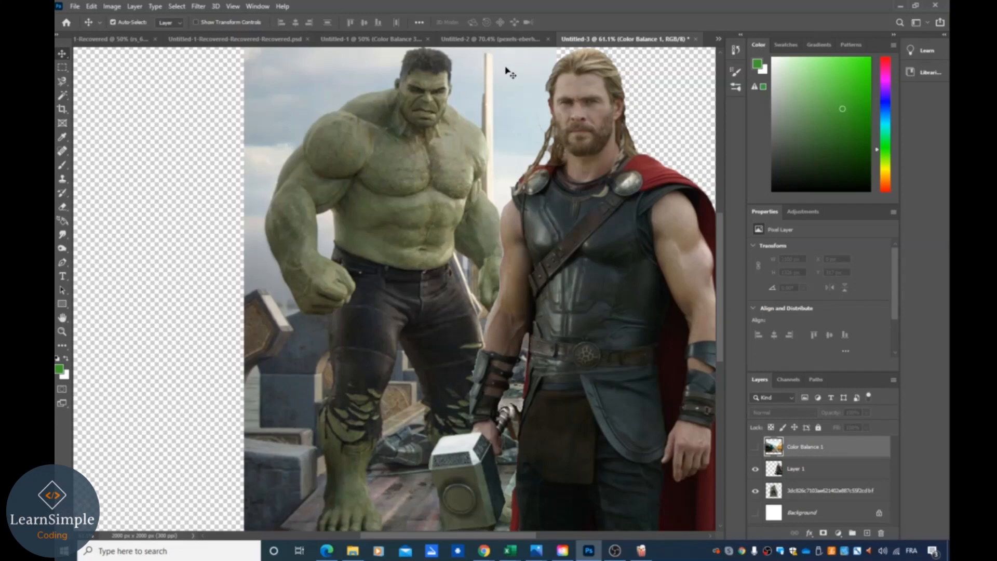
click(756, 470)
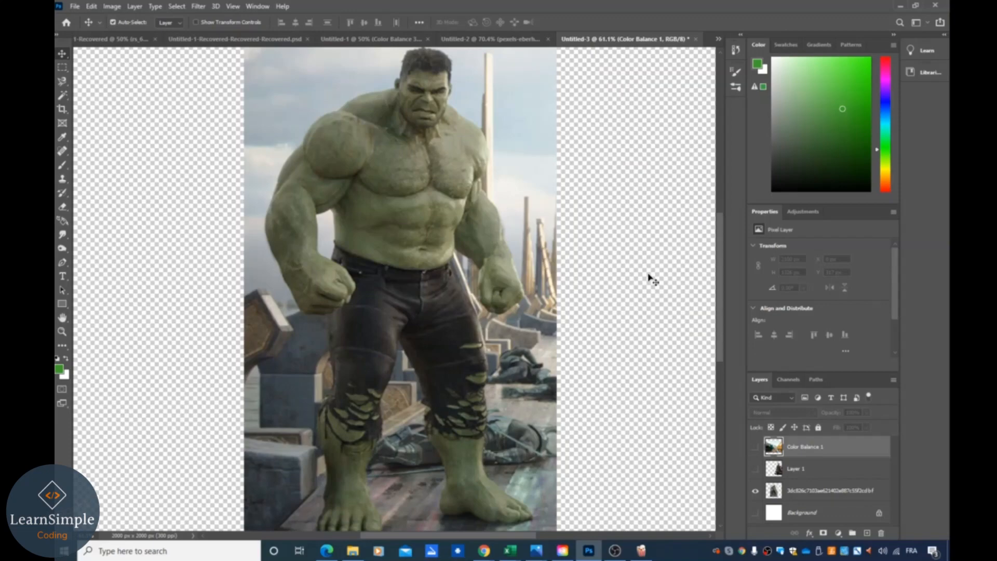
click(756, 446)
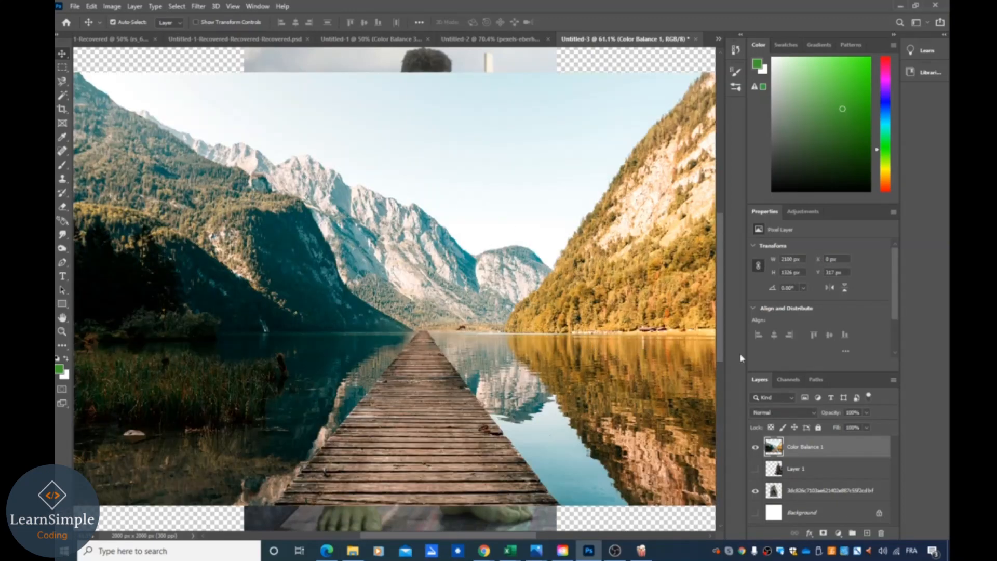
click(756, 447)
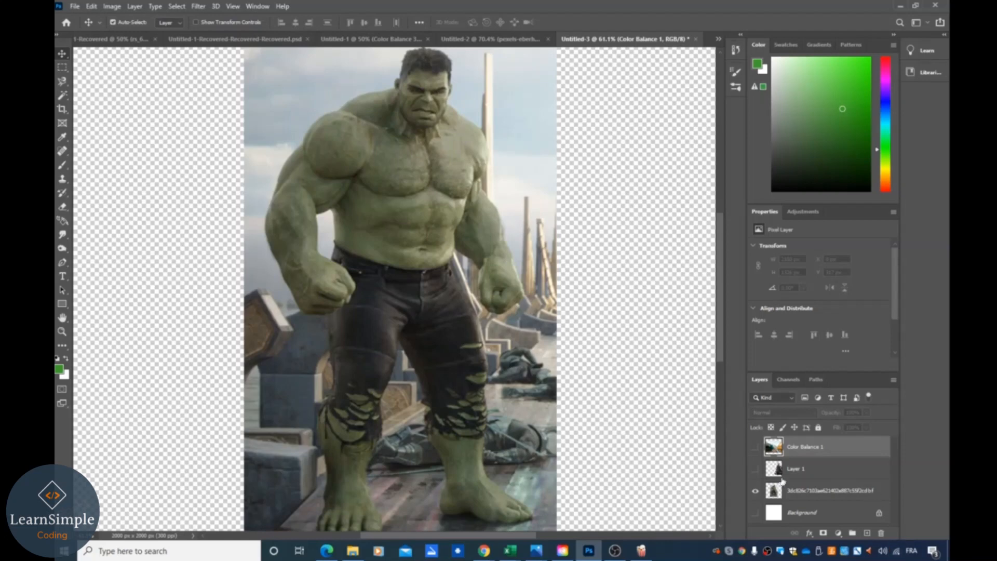
click(753, 469)
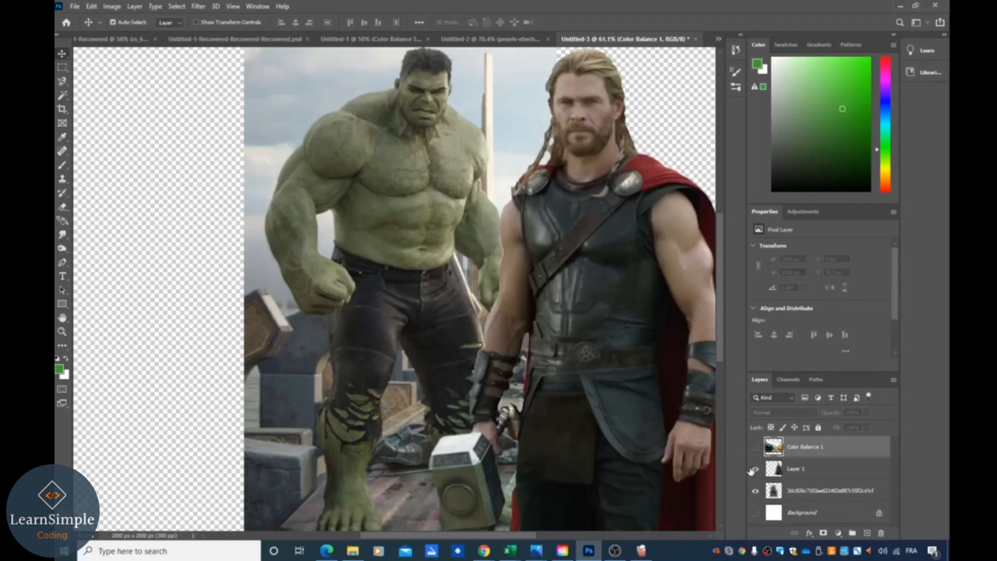
click(753, 469)
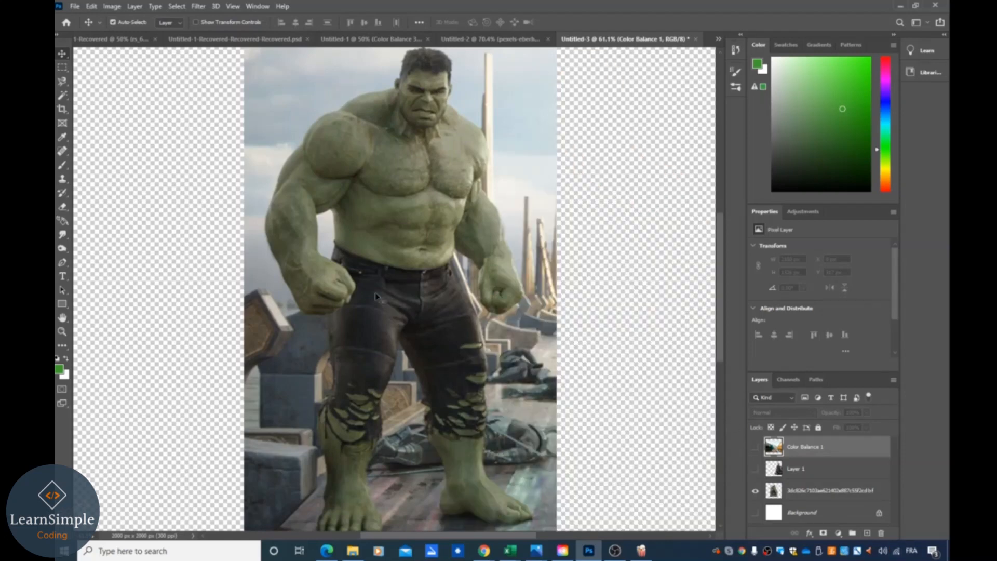
- Trace a selection around the Hulk with the Magnetic Lasso tool, subtracting the gap beside his arm
click(66, 87)
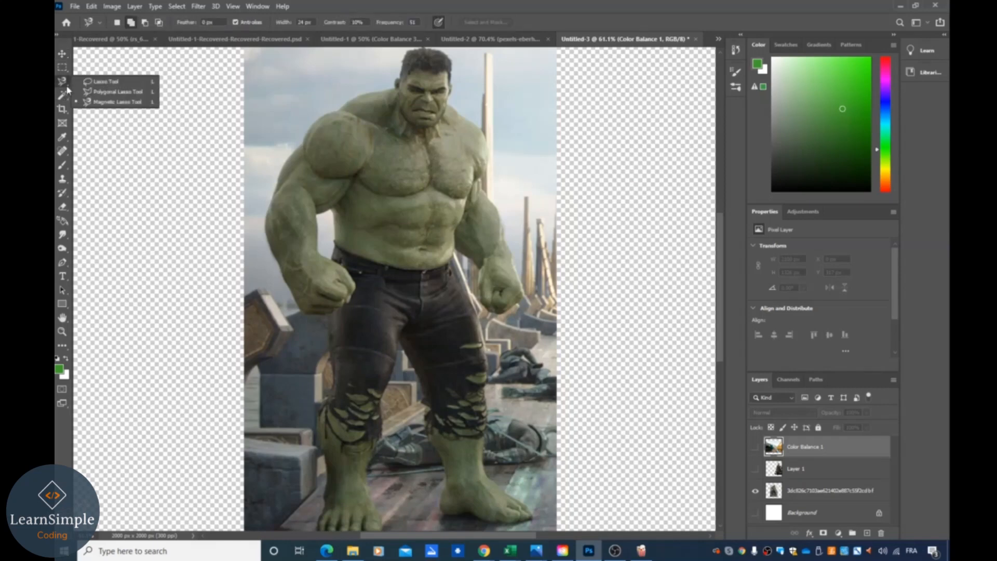
click(123, 102)
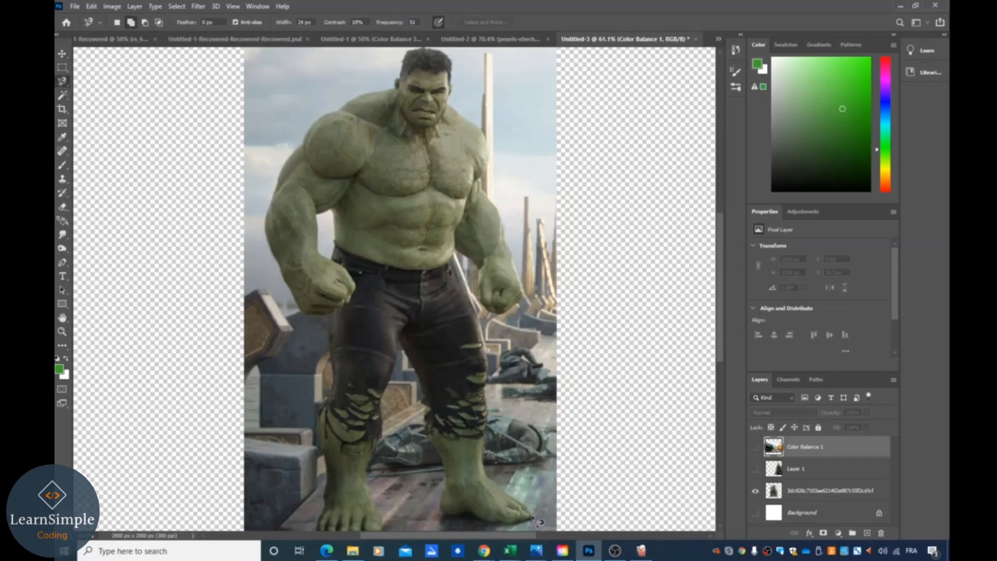
scroll(487, 500, down, 1)
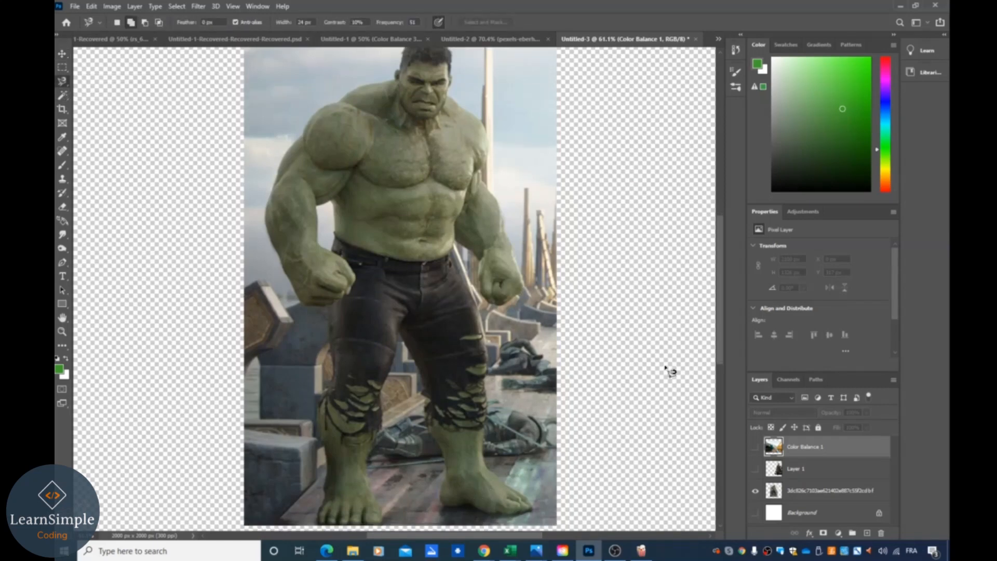
scroll(587, 345, down, 1)
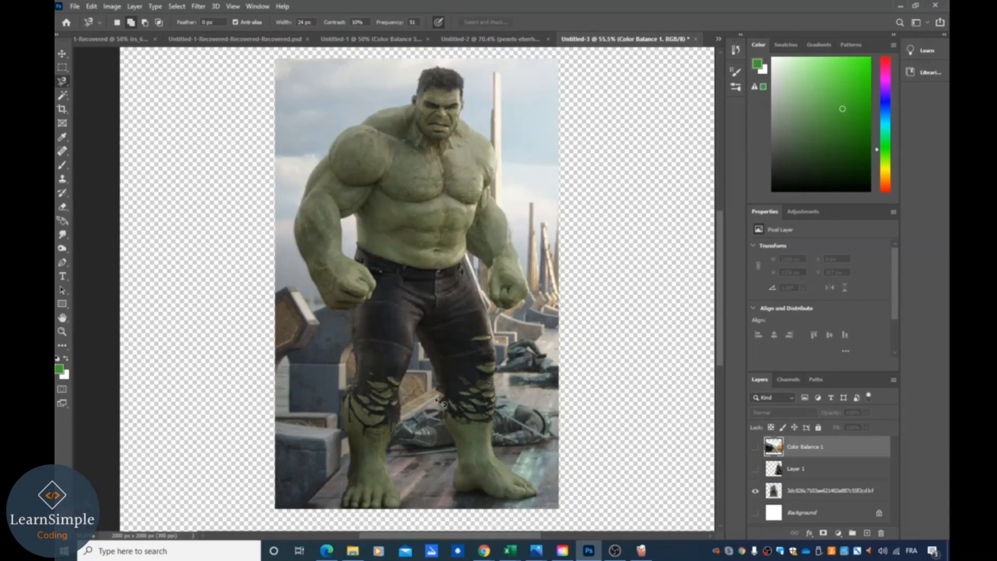
click(417, 337)
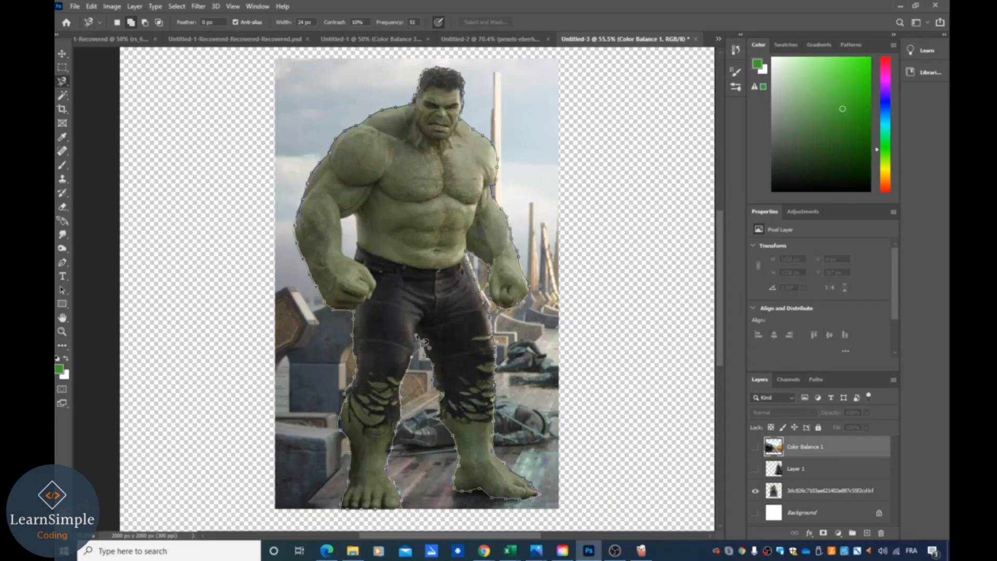
click(423, 342)
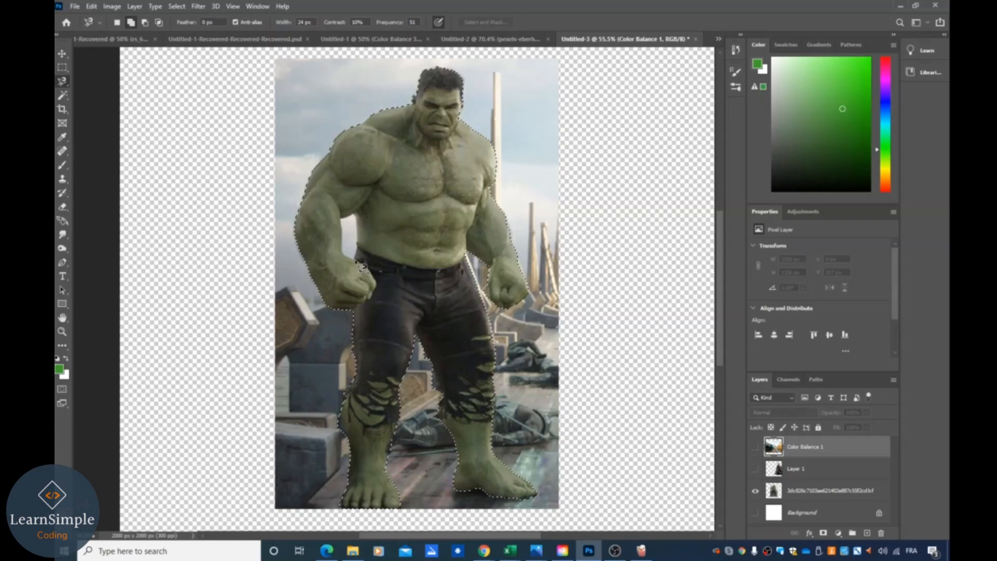
key(alt)
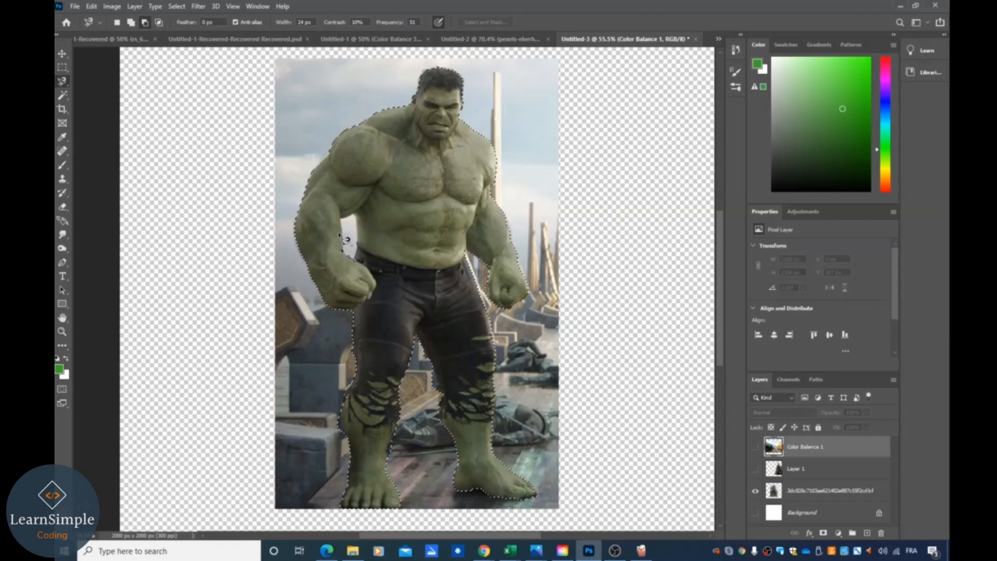
click(360, 265)
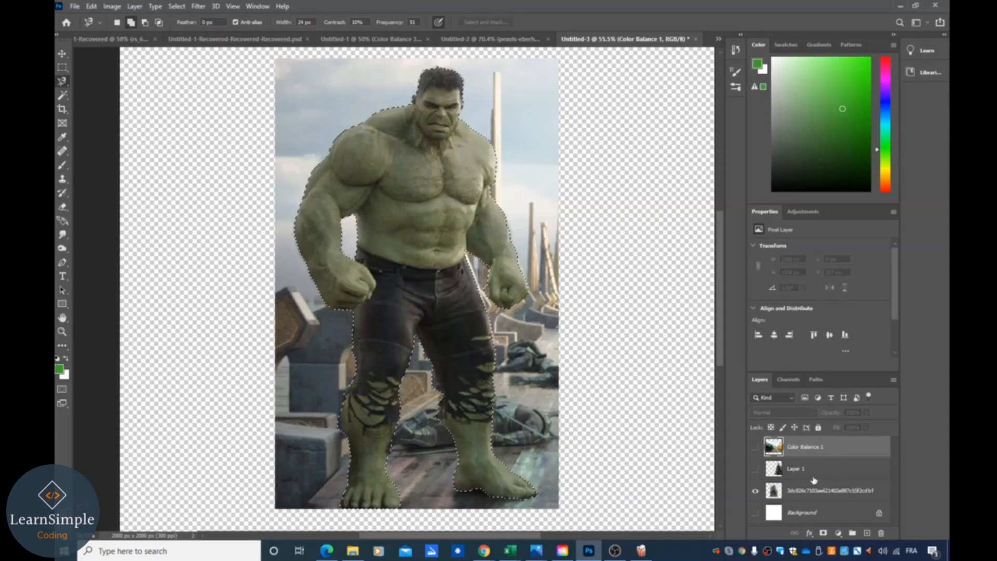
- Copy the Hulk selection from the photo layer onto a new layer and hide the original photo
key(ctrl+j)
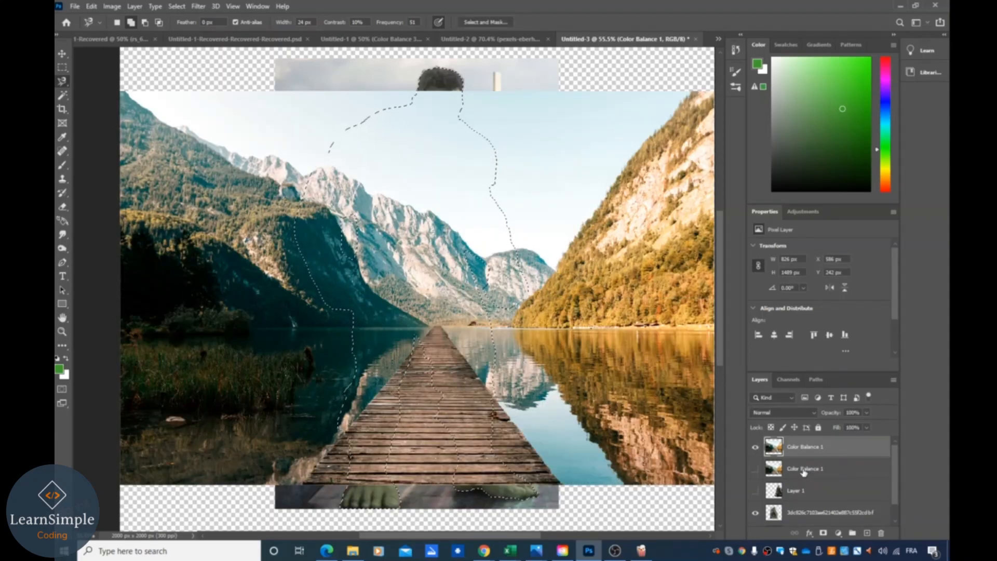
key(ctrl+z)
click(815, 491)
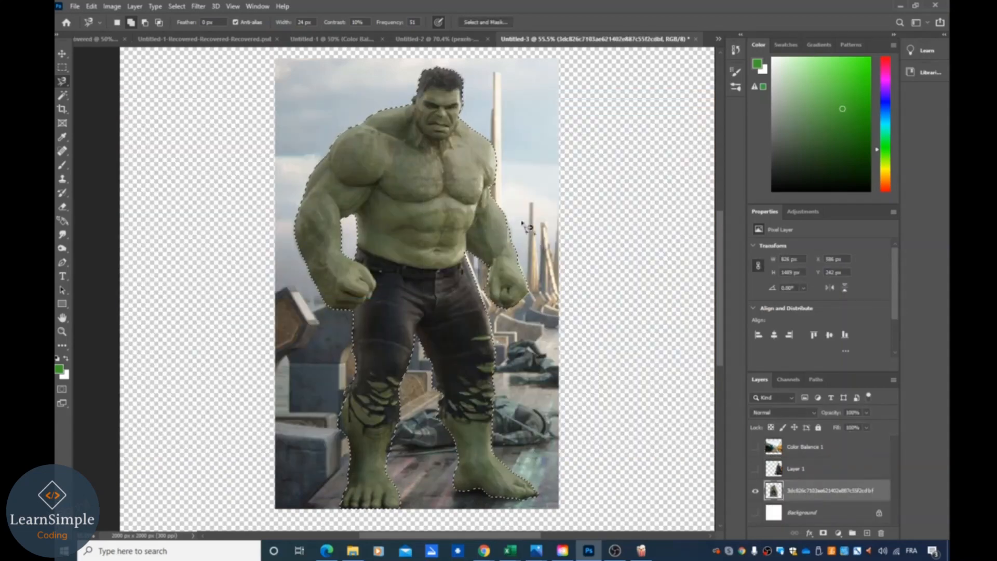
key(ctrl+j)
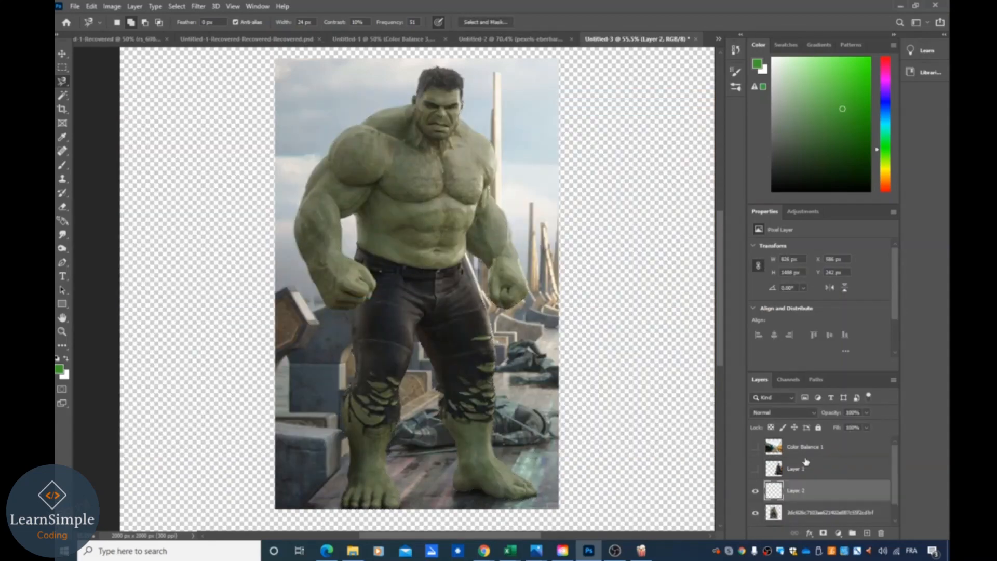
click(755, 513)
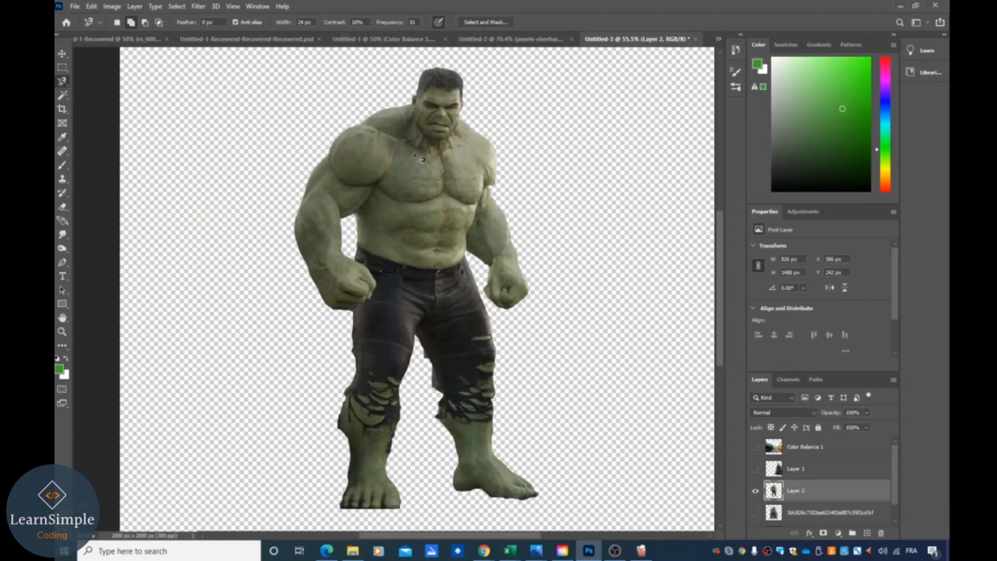
- Move the original Hulk photo layer to the top of the layer stack and select Layer 2
click(756, 514)
click(756, 514)
drag(803, 519, 800, 441)
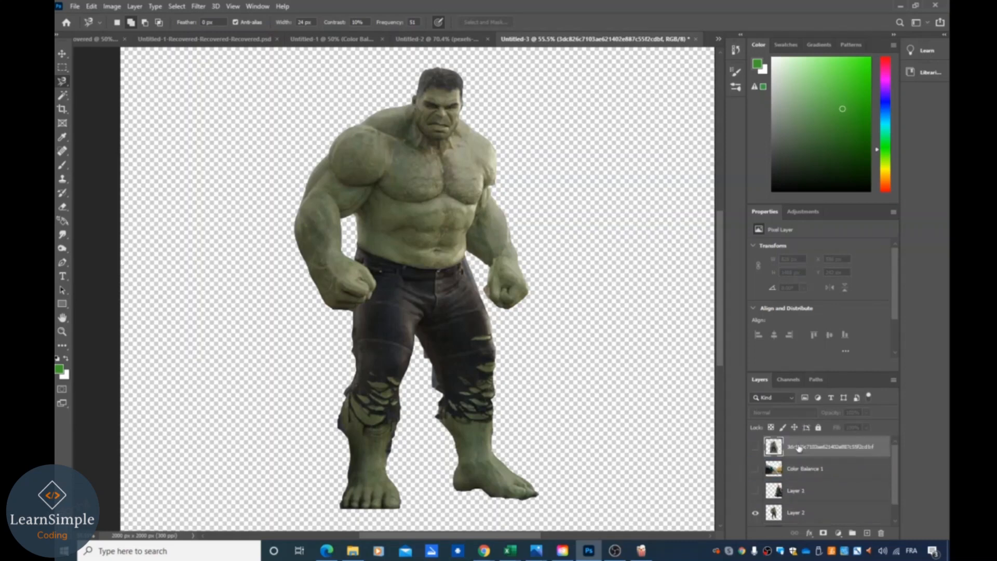
click(802, 514)
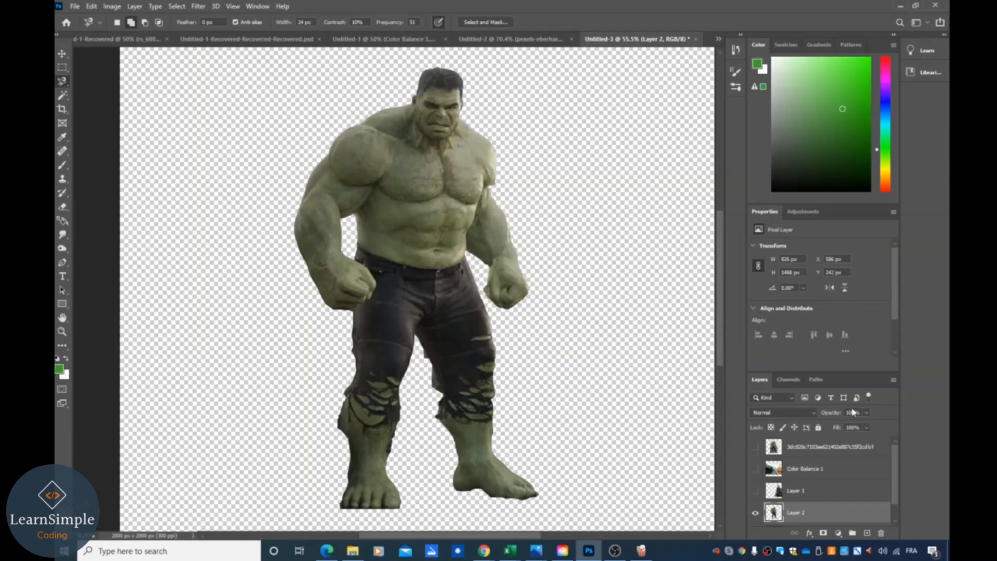
- Add a Hue/Saturation adjustment layer above the cut-out Hulk layer
click(838, 534)
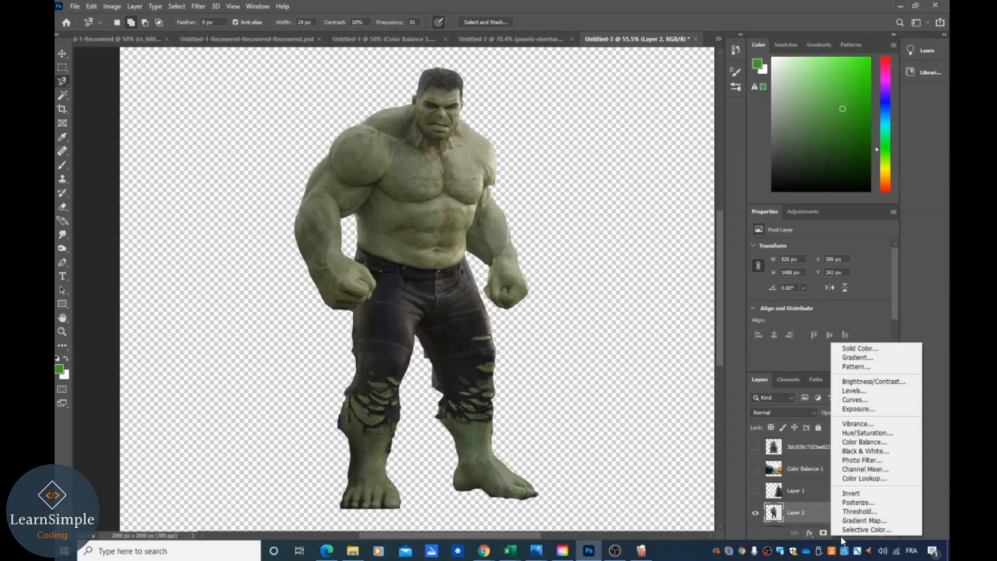
click(867, 433)
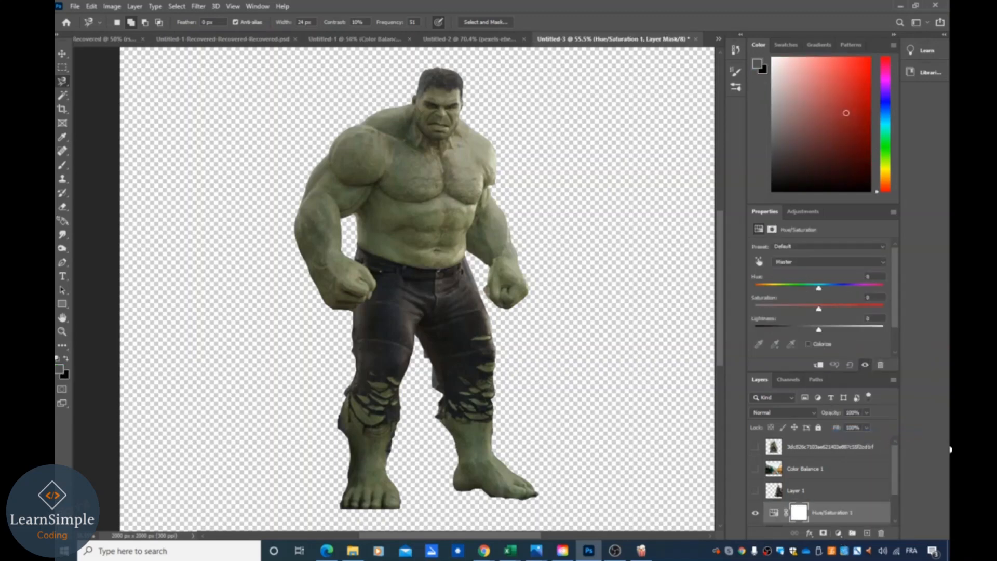
click(809, 453)
click(756, 448)
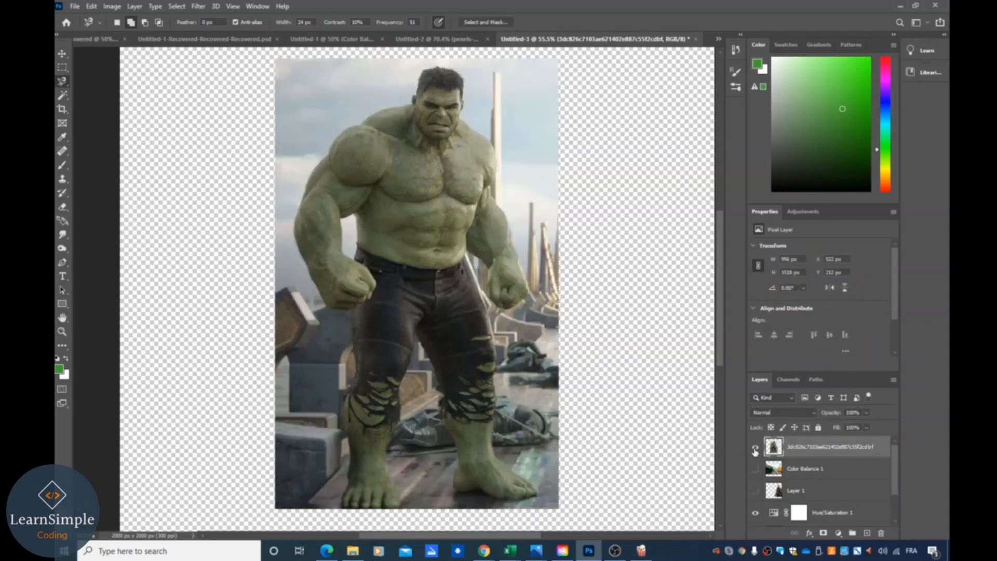
click(756, 448)
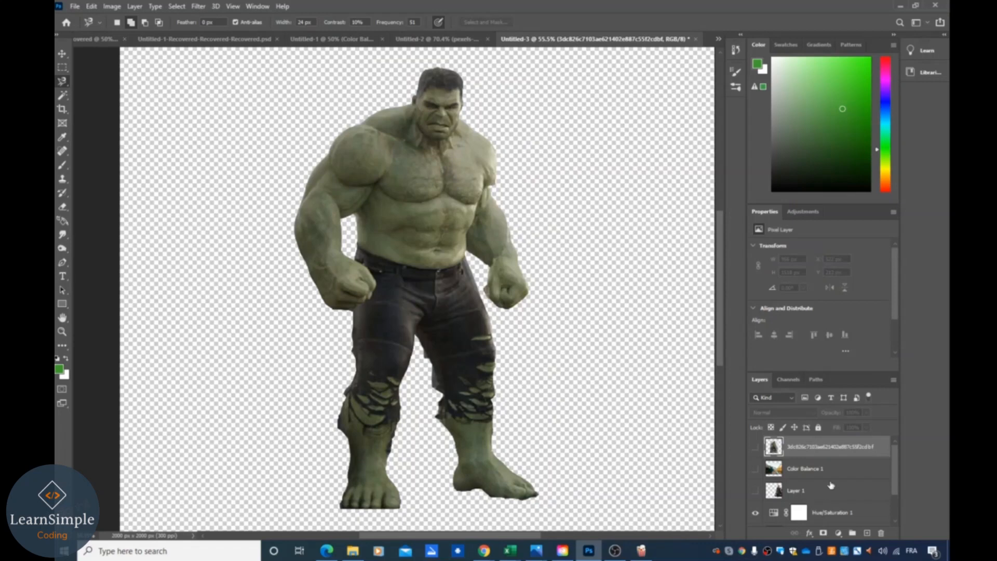
- Shift the Hue/Saturation layer's hue to -15 to tone down the Hulk's green skin
scroll(830, 487, down, 2)
click(841, 494)
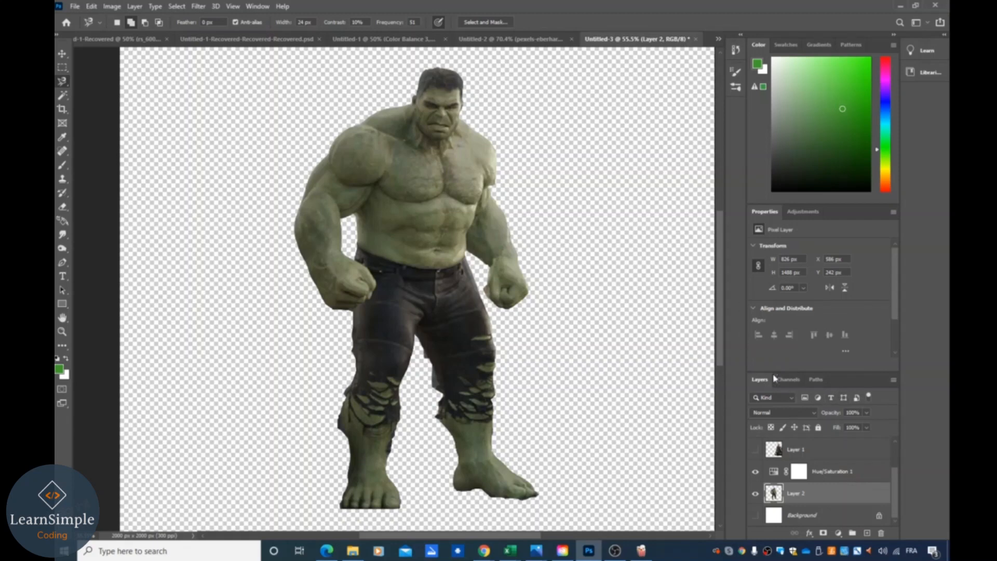
click(822, 479)
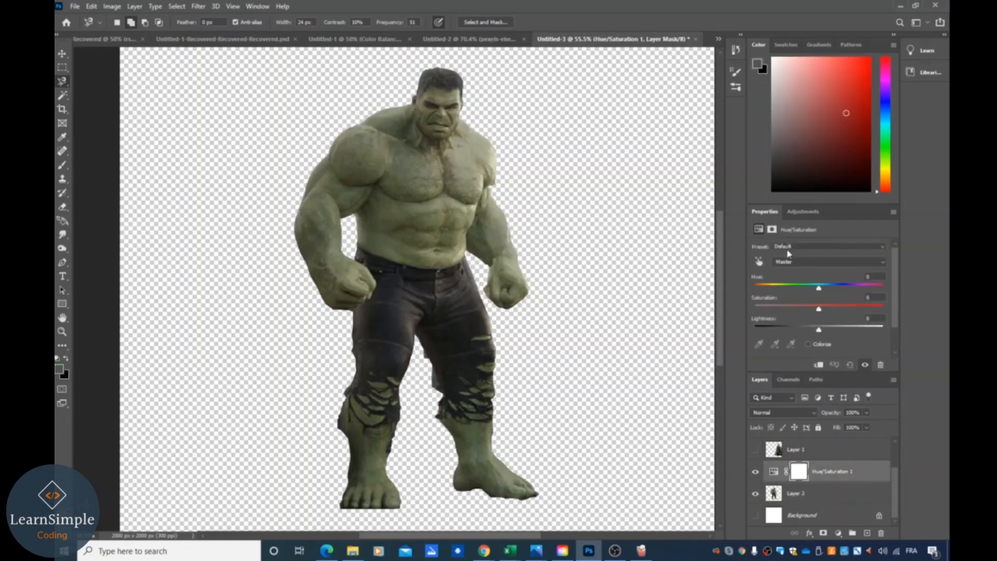
drag(821, 291, 805, 305)
- Show the Thor layer, nudge the hue slider further to match, and select the Thor layer
click(755, 450)
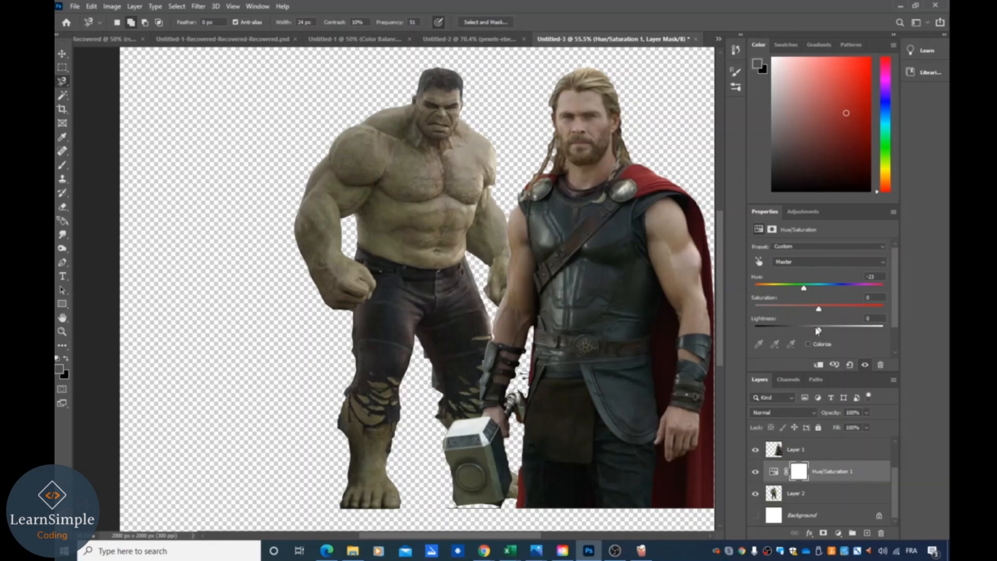
mouse_move(804, 290)
mouse_down()
mouse_move(791, 290)
mouse_move(830, 291)
mouse_move(770, 296)
mouse_move(832, 294)
mouse_move(777, 297)
mouse_move(797, 301)
mouse_up()
click(807, 449)
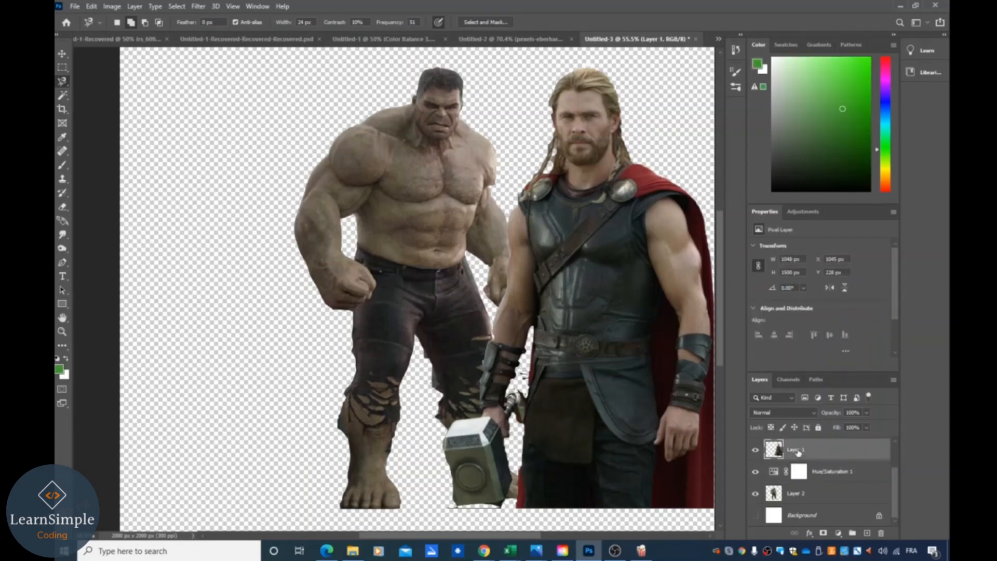
- Clip the Hue/Saturation layer to the Hulk layer and move the Thor layer beneath the Hulk layer
scroll(797, 456, up, 1)
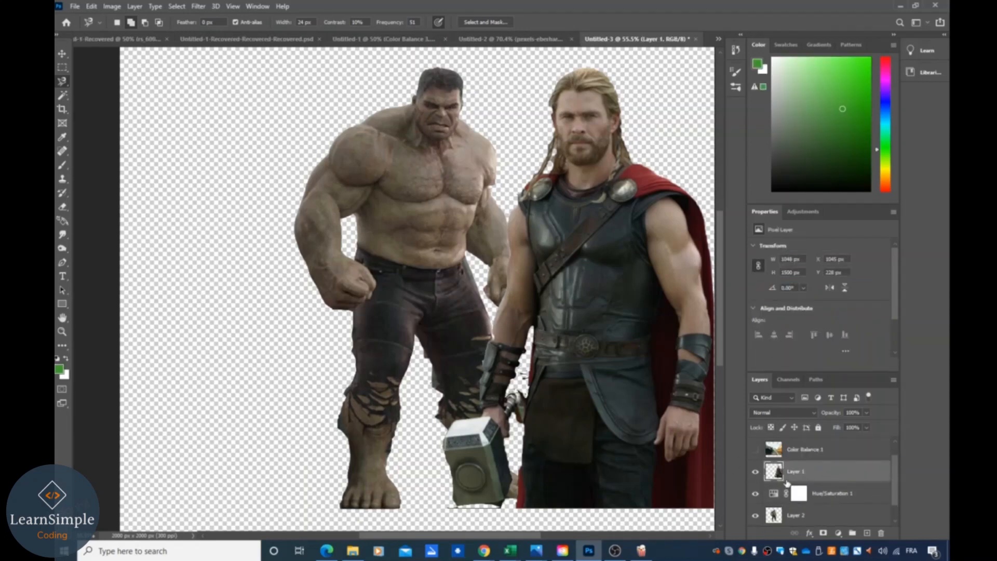
mouse_move(796, 473)
mouse_down()
mouse_move(811, 509)
mouse_move(790, 447)
mouse_move(786, 484)
mouse_up()
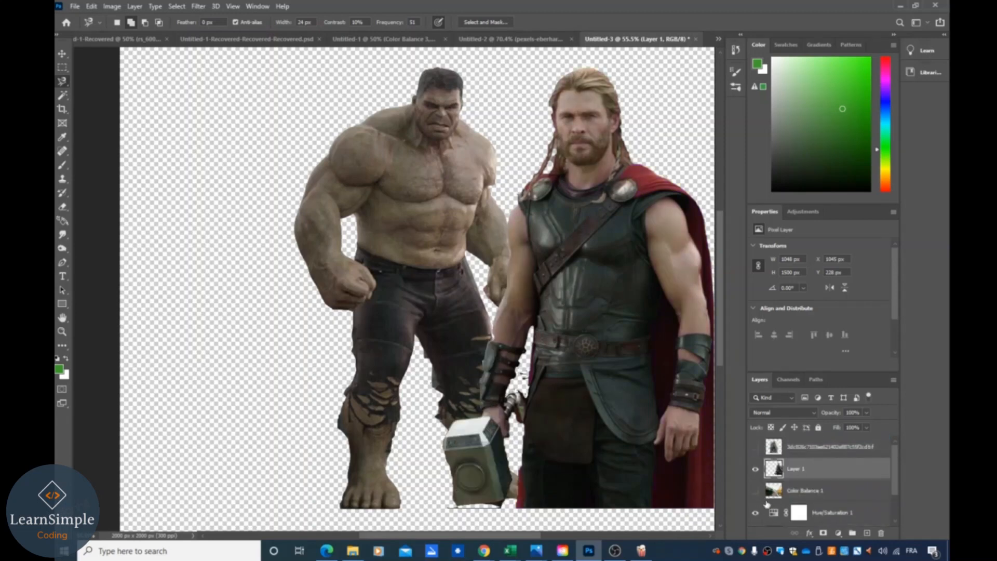
scroll(790, 502, down, 2)
click(823, 473)
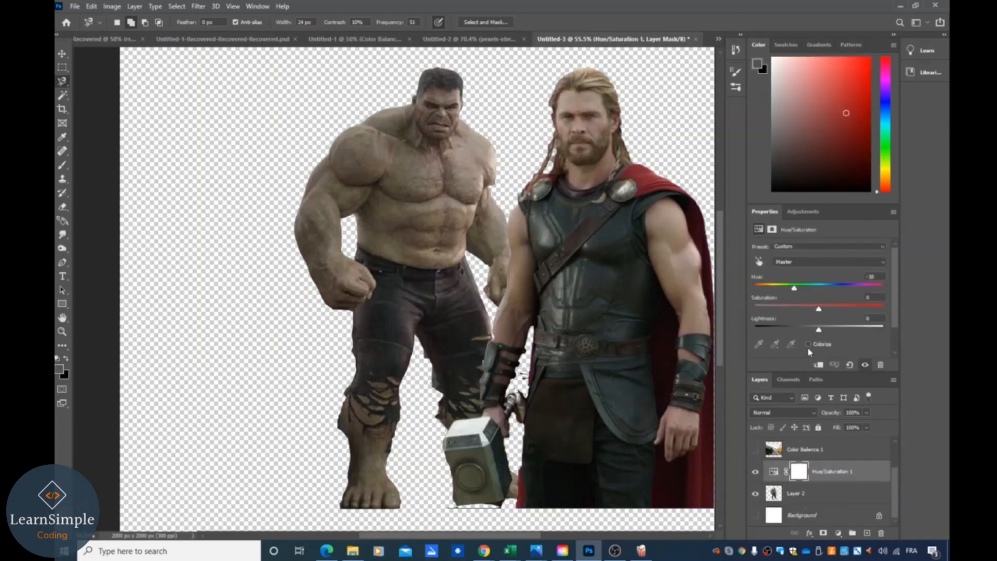
click(819, 365)
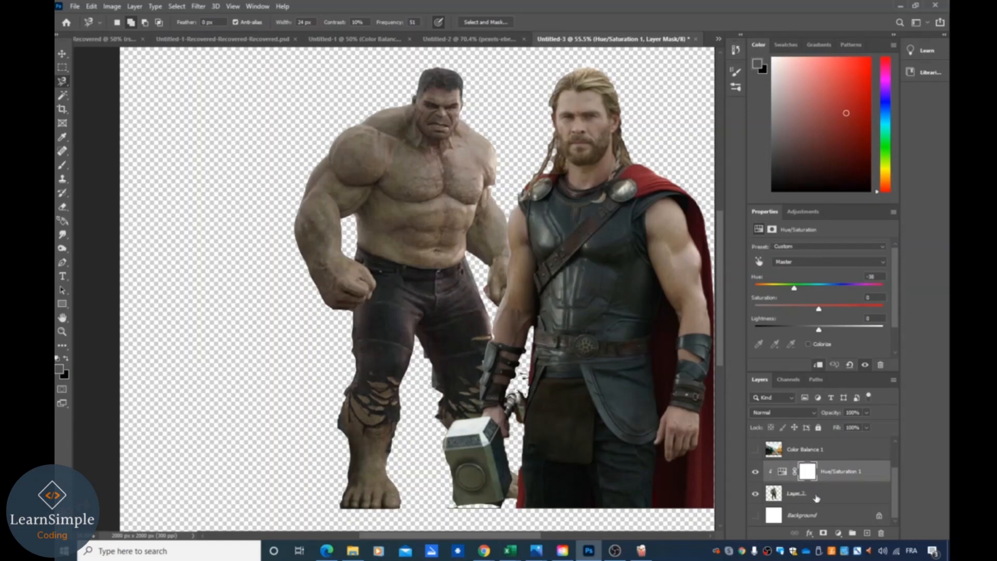
scroll(810, 461, up, 1)
drag(808, 460, 828, 525)
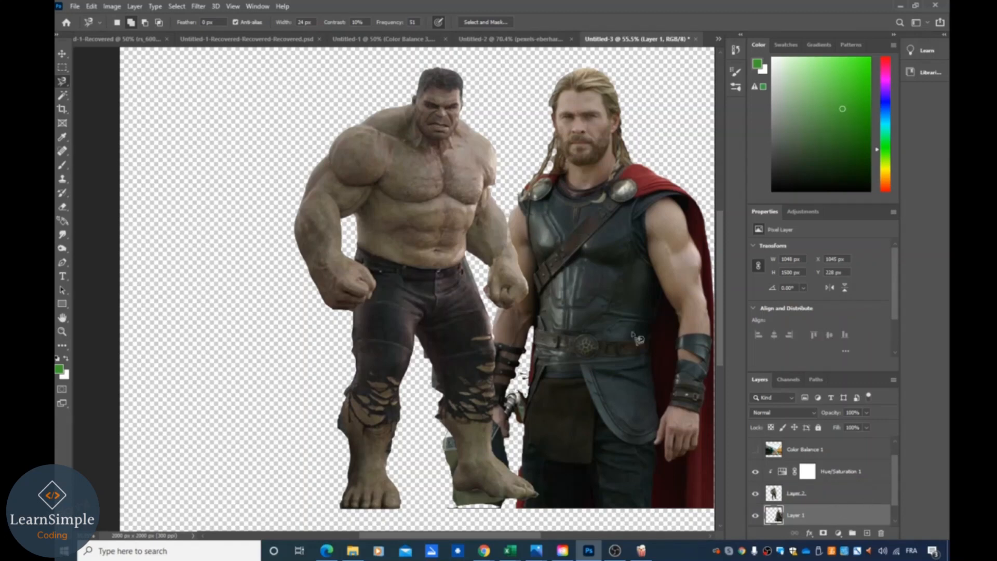
- Set the Hulk's Hue/Saturation hue to -45
click(830, 472)
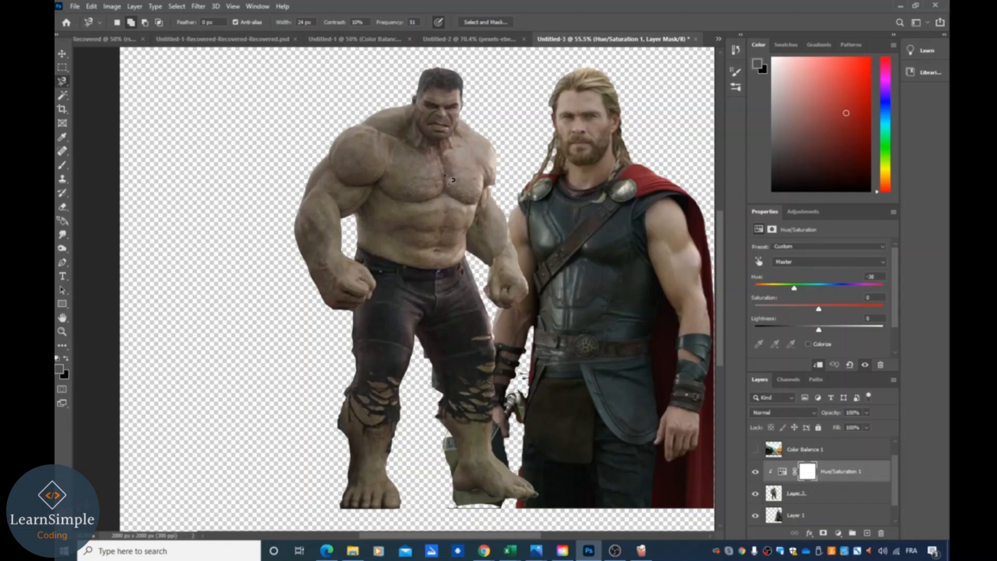
mouse_move(794, 291)
mouse_down()
mouse_move(785, 293)
mouse_move(794, 295)
mouse_up()
scroll(808, 498, down, 1)
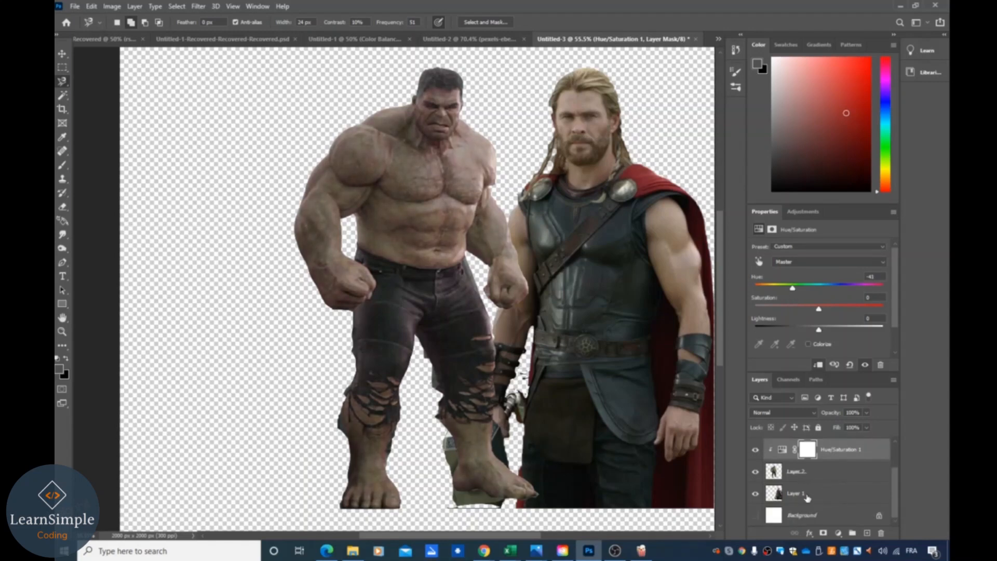
- Add a second Hue/Saturation adjustment layer clipped to the Thor layer
click(807, 499)
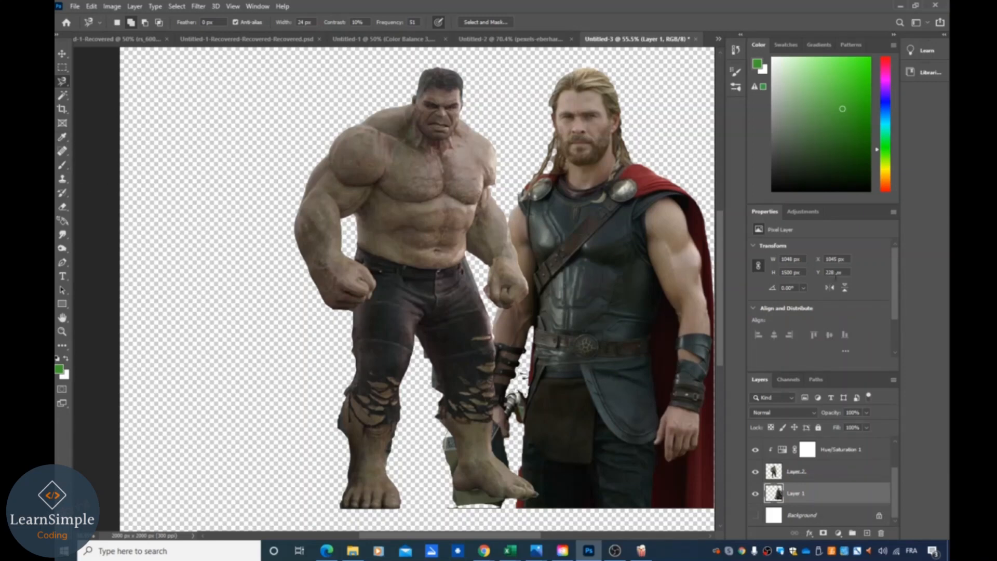
click(838, 533)
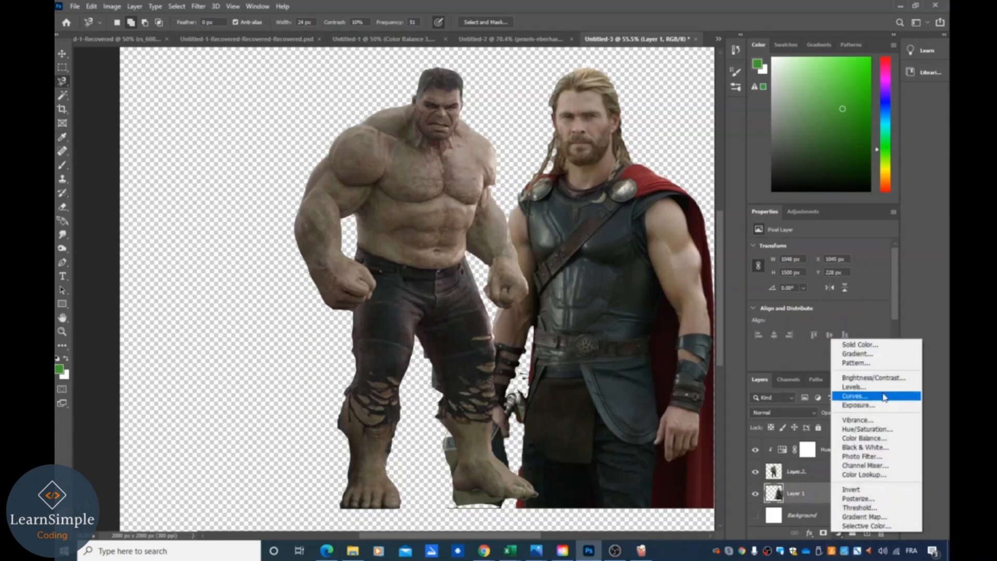
click(866, 429)
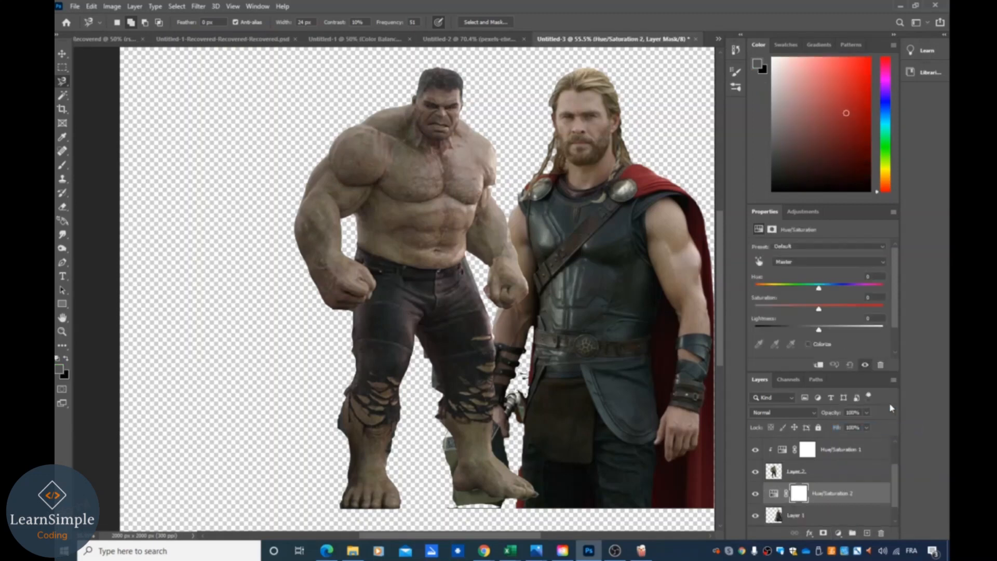
click(818, 365)
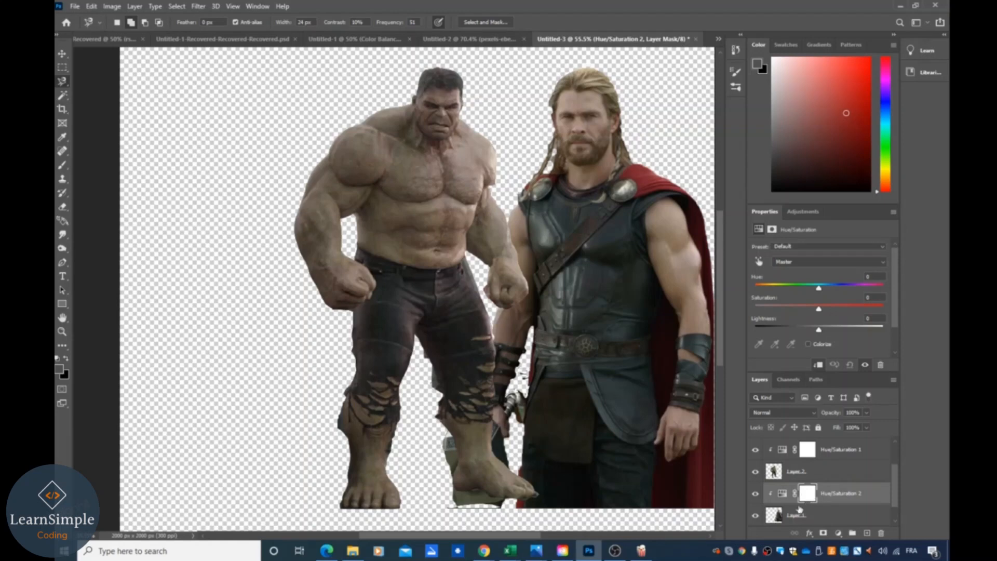
- Shift the hue of both Hue/Saturation layers so that Hulk and Thor are tinted purple
mouse_move(819, 290)
mouse_down()
mouse_move(805, 294)
mouse_move(829, 294)
mouse_move(814, 295)
mouse_up()
click(831, 448)
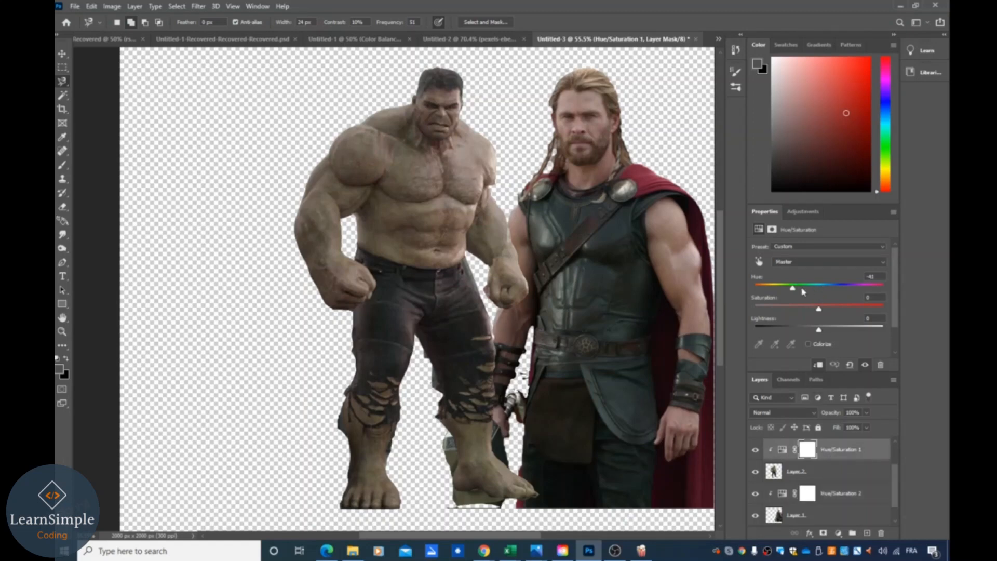
drag(794, 290, 750, 294)
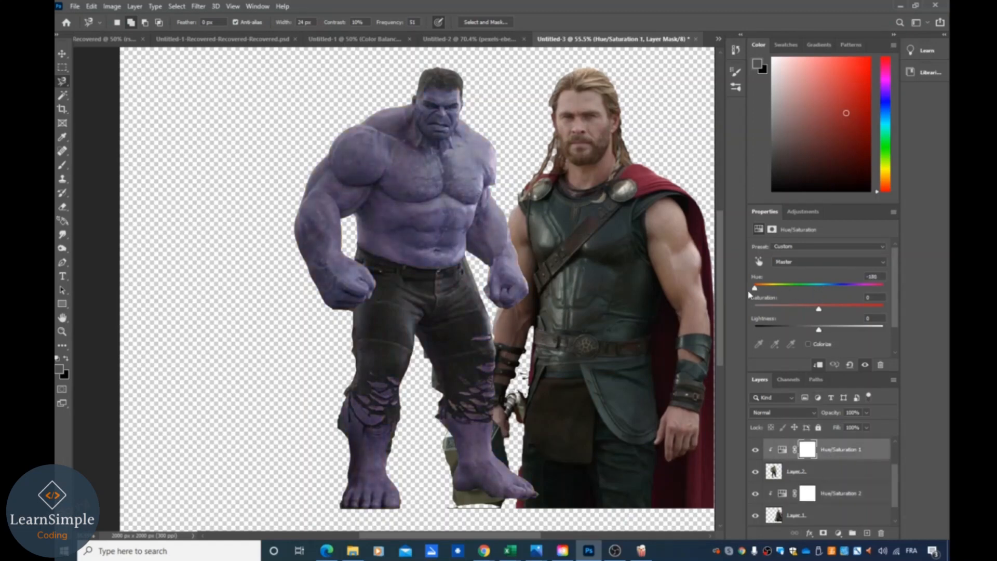
click(830, 493)
drag(813, 291, 769, 296)
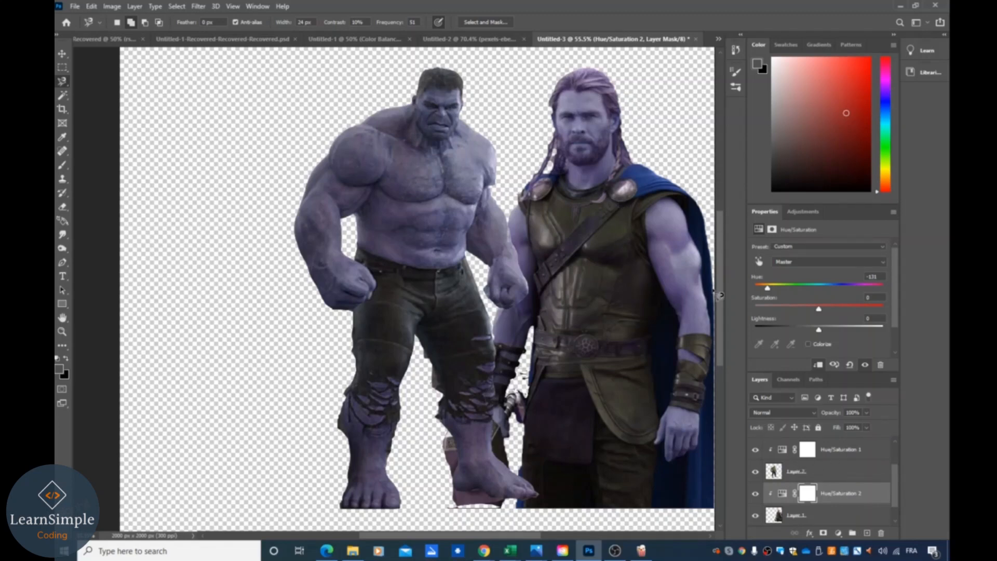
- Hide the Hulk layer and its Hue/Saturation adjustment layer
click(755, 471)
click(754, 471)
click(755, 449)
click(755, 472)
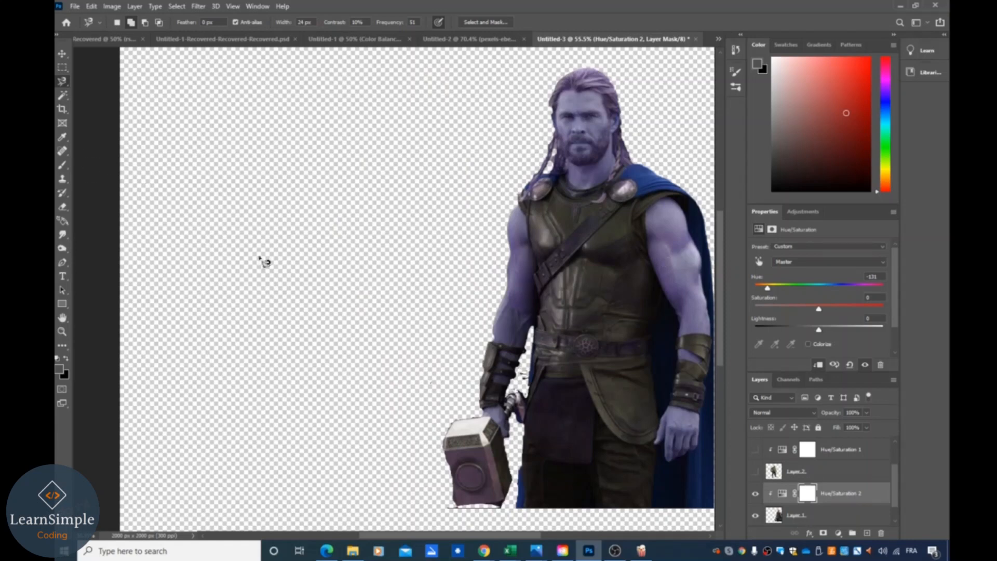
- Move the Thor figure to the left on the canvas
click(61, 54)
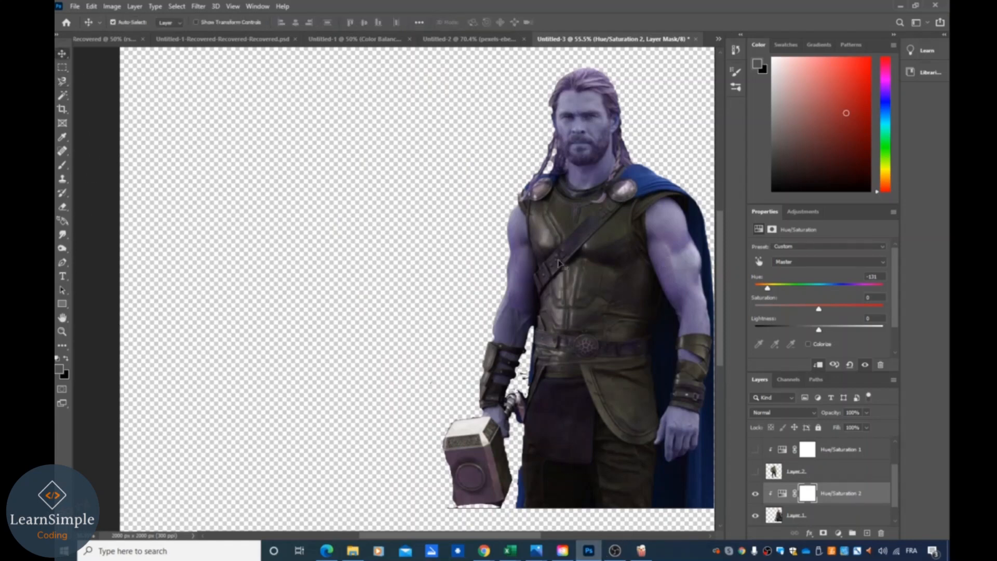
drag(478, 244, 379, 238)
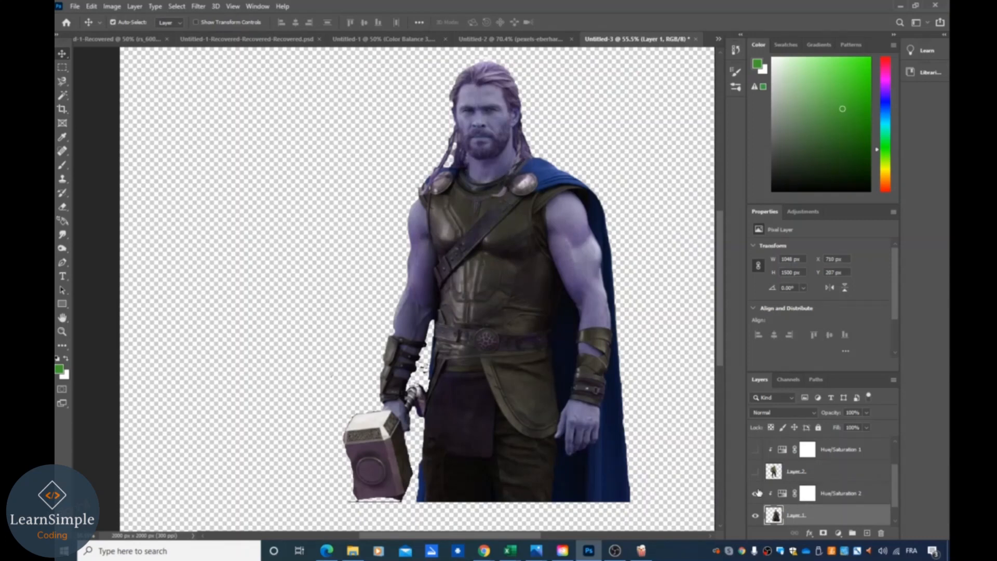
click(755, 471)
click(755, 471)
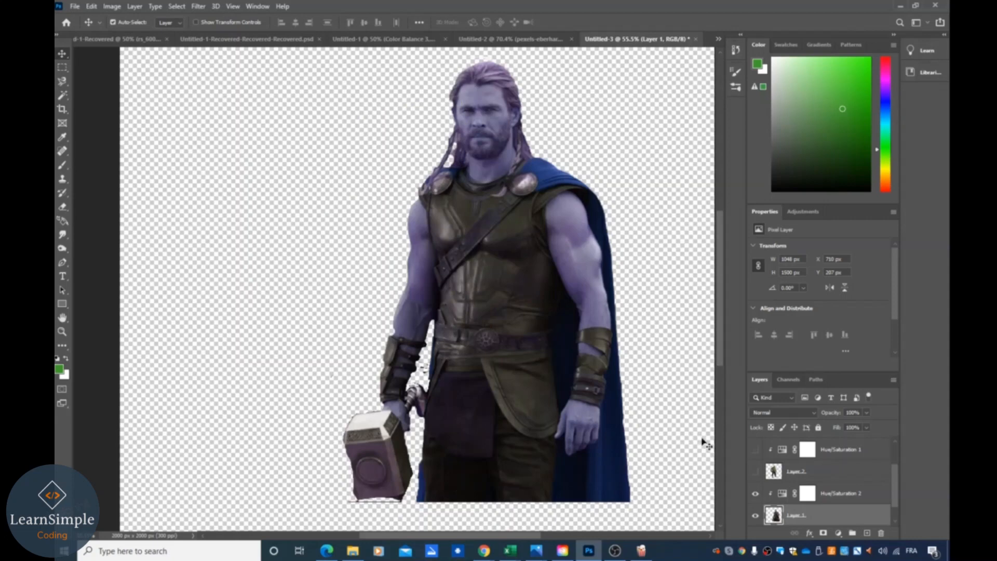
click(62, 123)
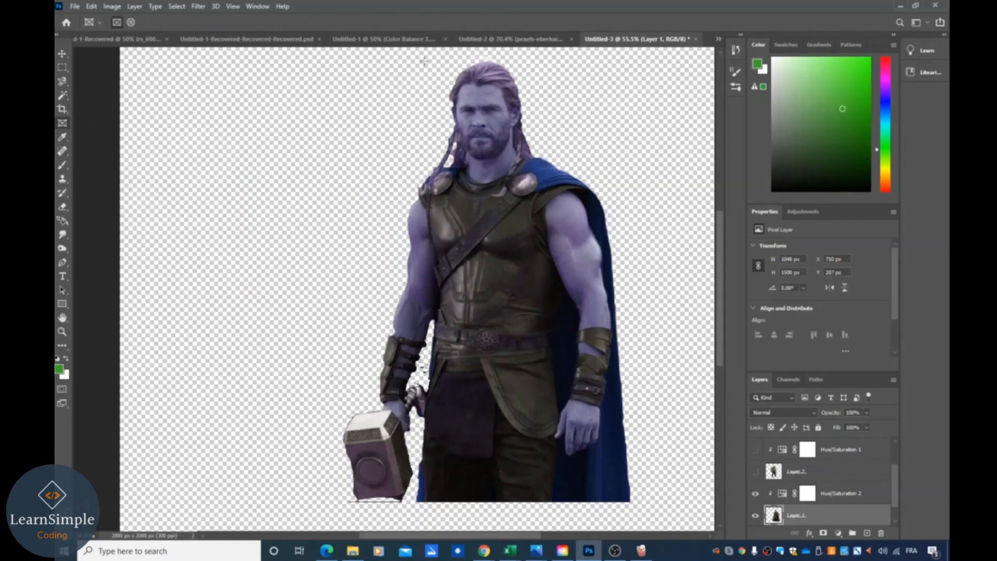
drag(427, 56, 526, 162)
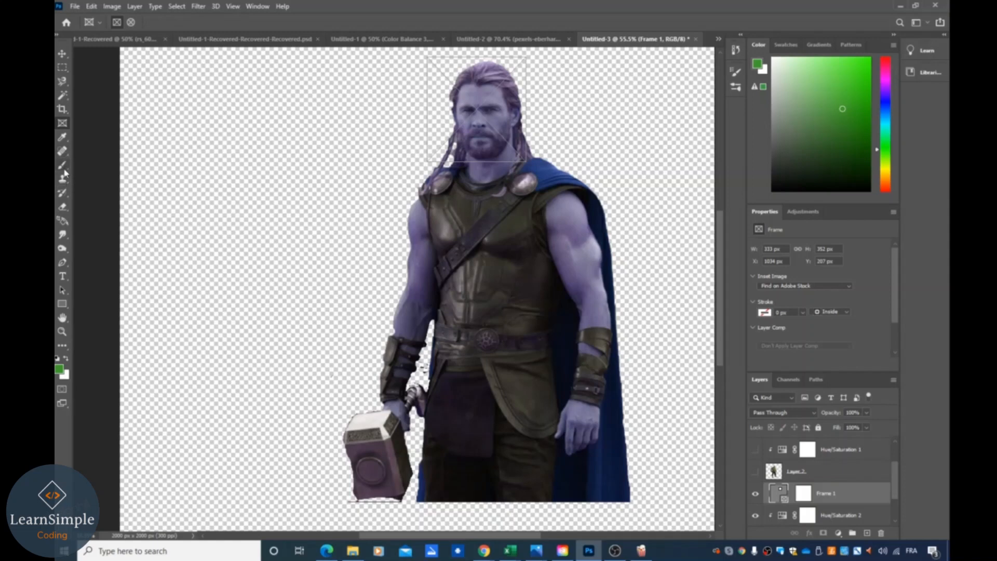
drag(426, 56, 446, 57)
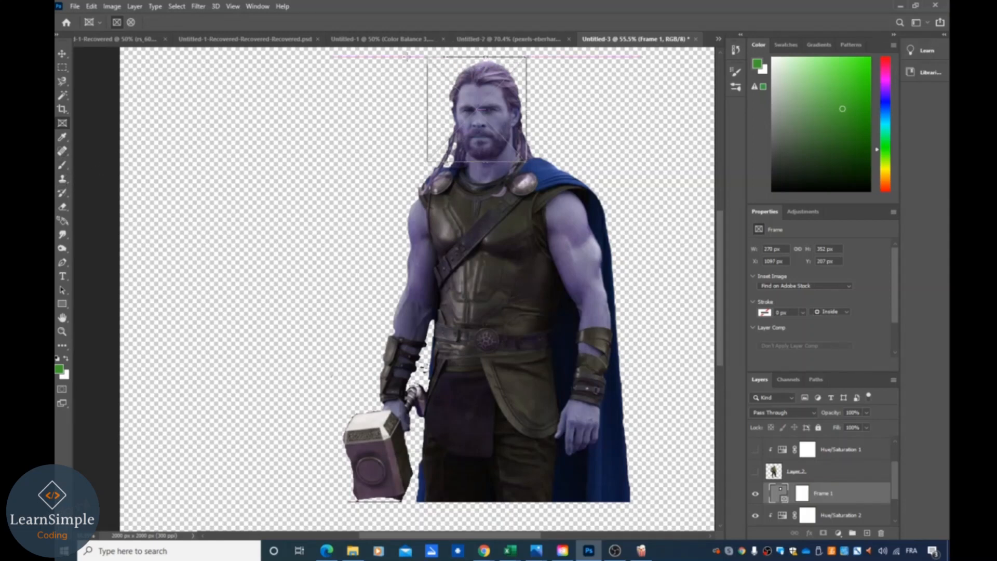
click(62, 67)
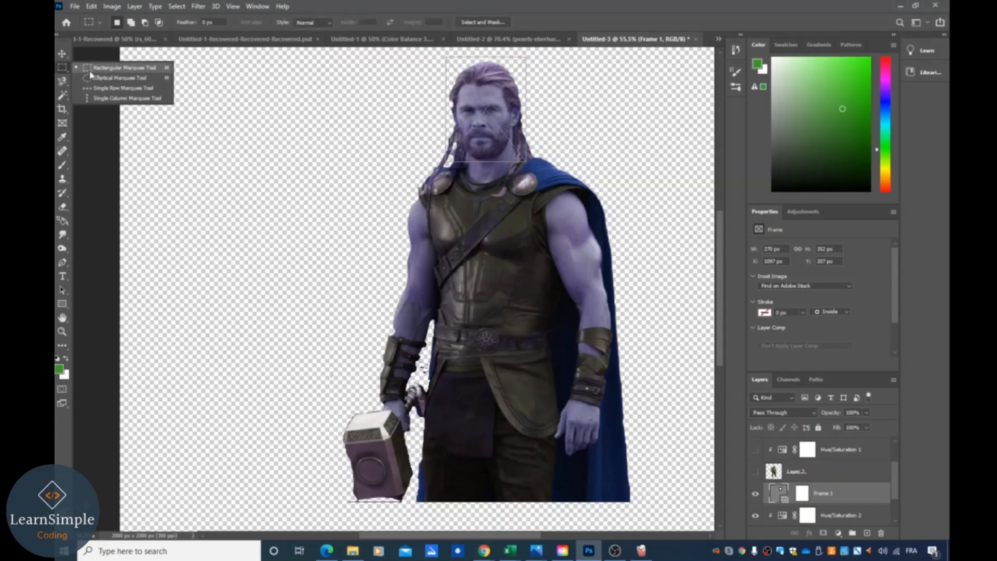
click(89, 71)
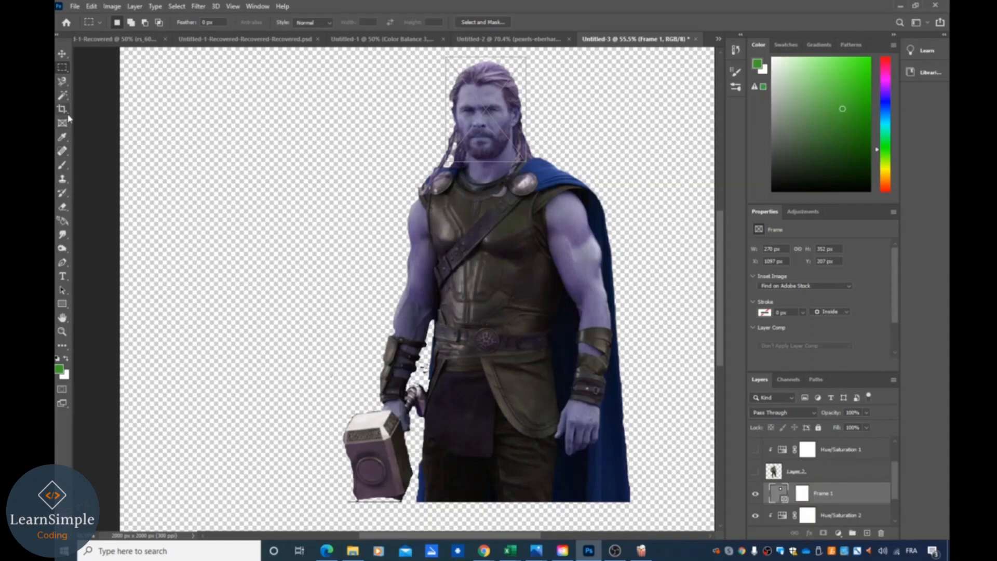
right_click(62, 82)
click(96, 81)
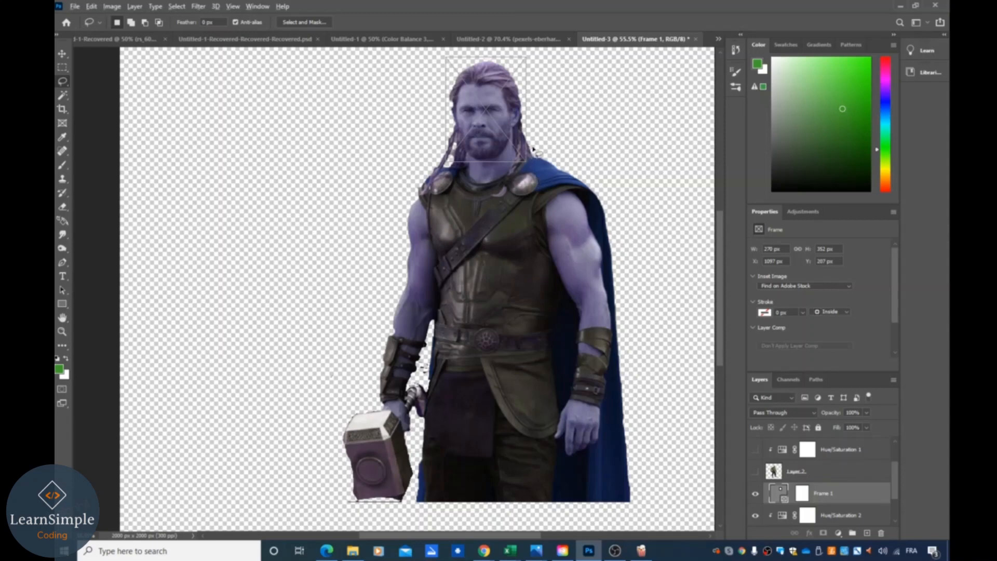
- Select a rectangle around Thor's head on the Thor layer, then undo the last three actions
click(829, 519)
scroll(824, 498, down, 1)
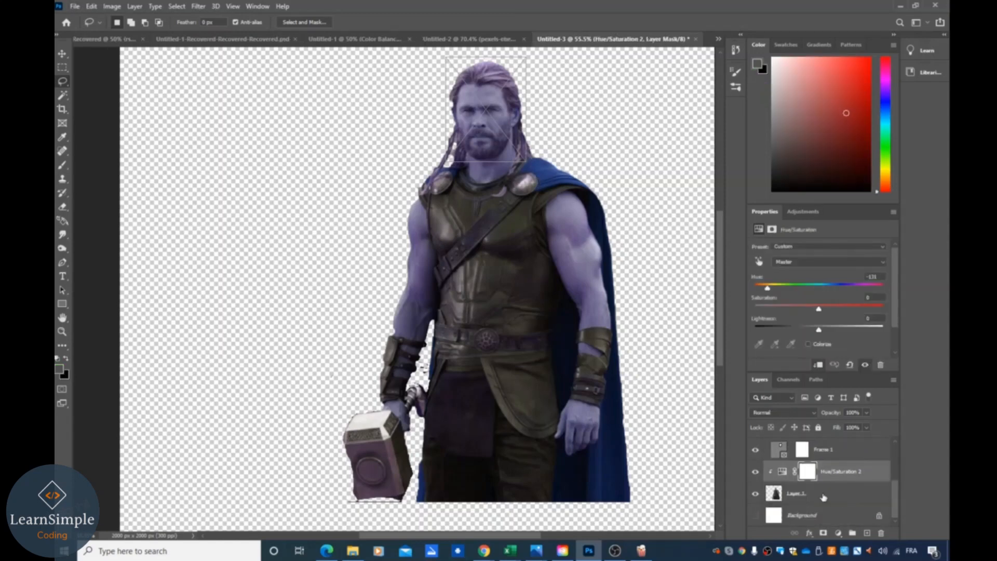
click(804, 495)
click(62, 68)
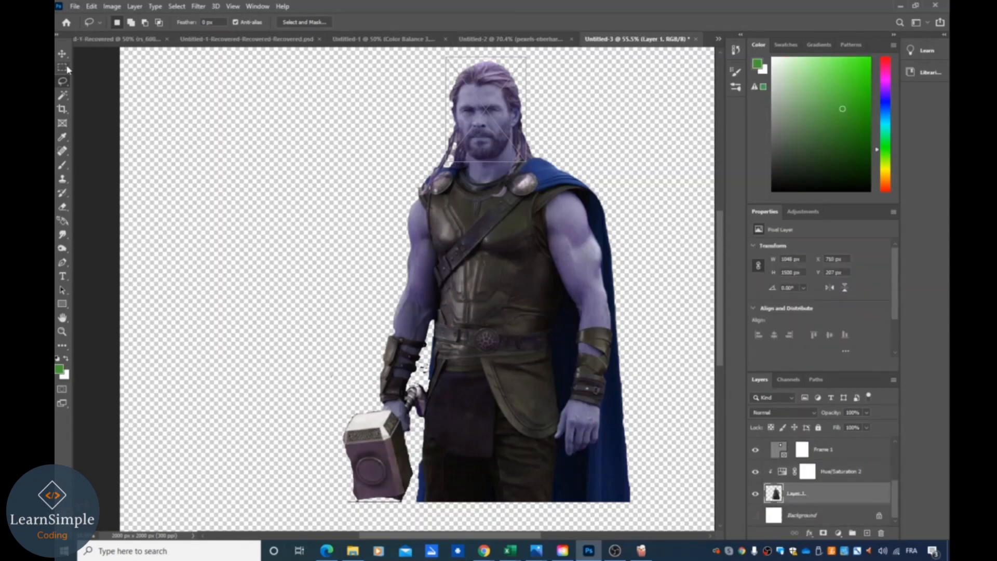
drag(445, 56, 527, 164)
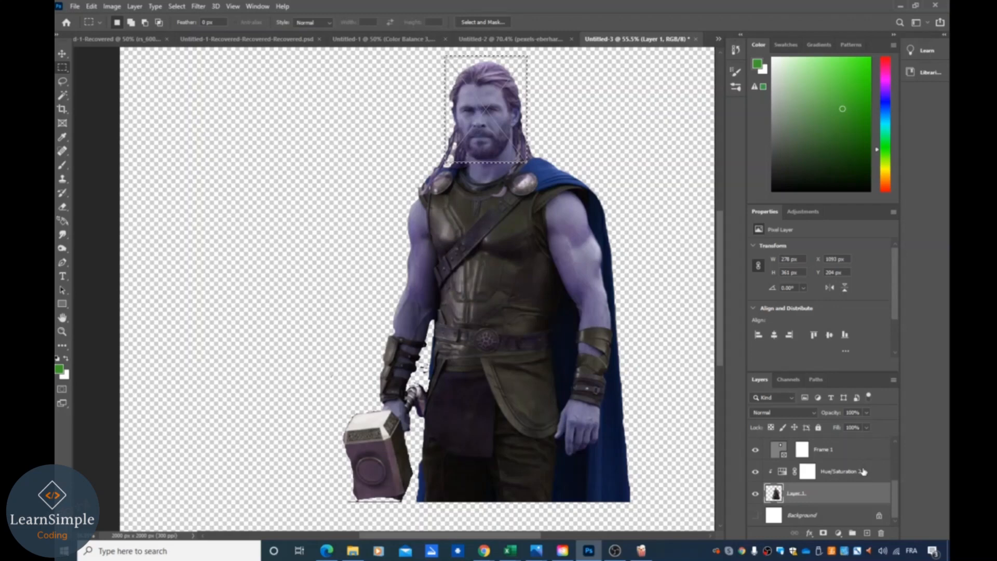
key(ctrl+z)
key(ctrl+z)
key(ctrl+z)
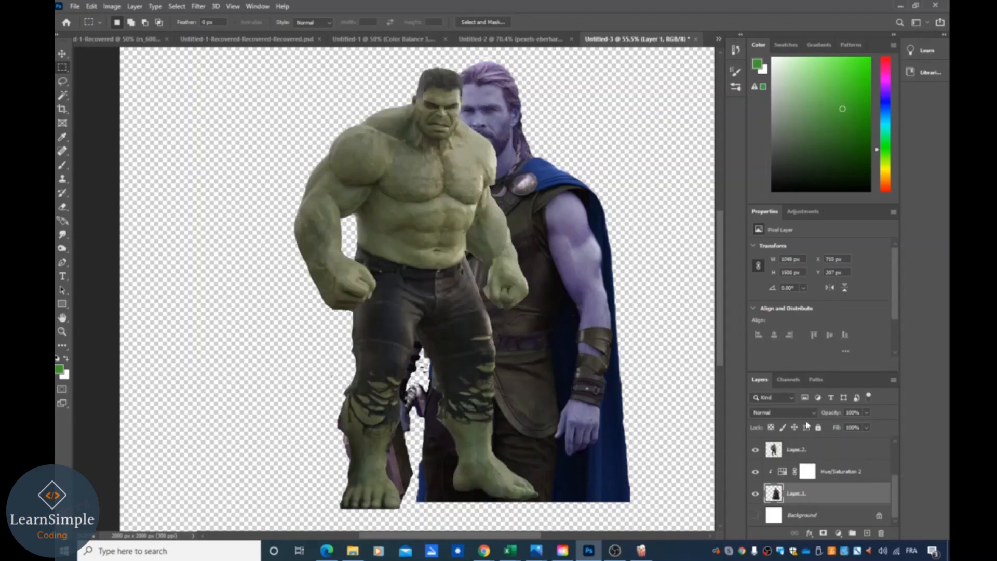
- Hide the Hulk layer again and make a rectangular selection around Thor's head
click(755, 450)
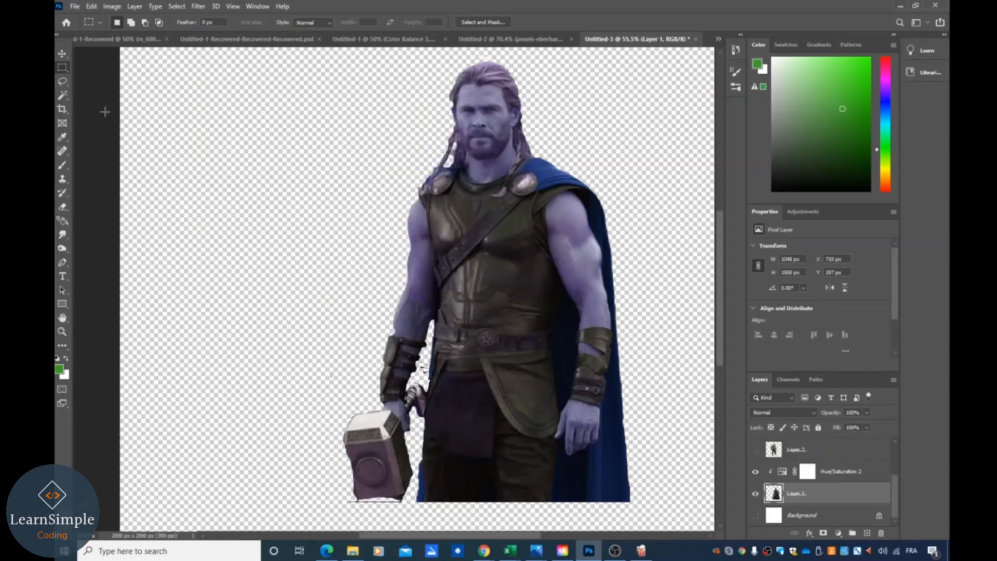
drag(435, 58, 531, 166)
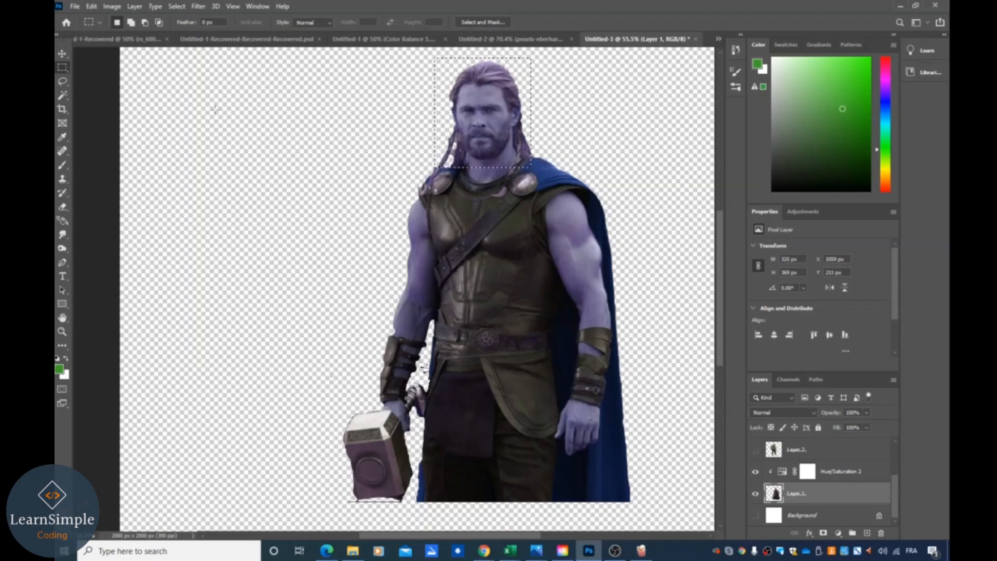
- Refine the head selection with the Lasso tool, subtracting areas around the neck, and copy it to a new layer
click(61, 81)
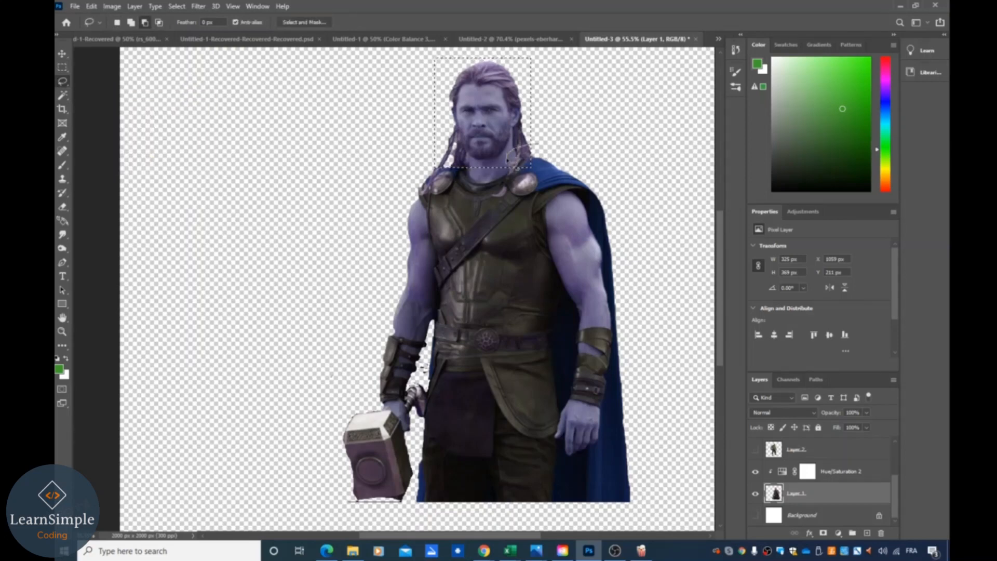
drag(510, 162, 528, 161)
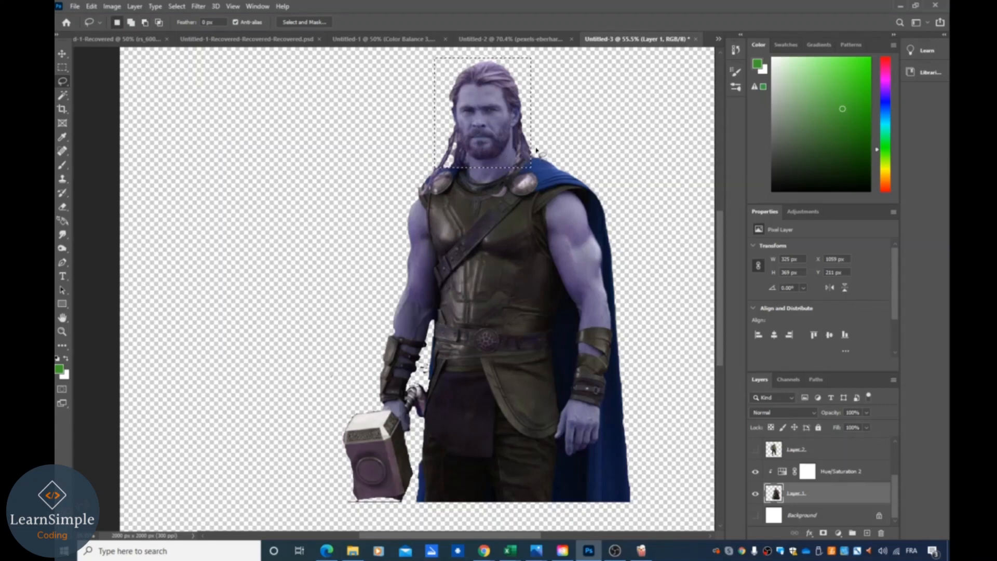
key(alt)
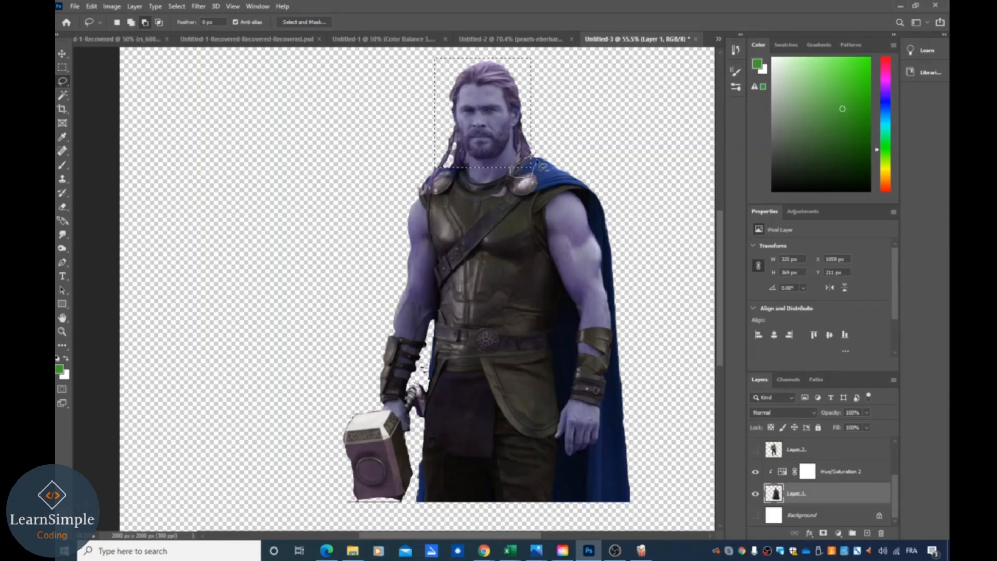
drag(538, 154, 544, 156)
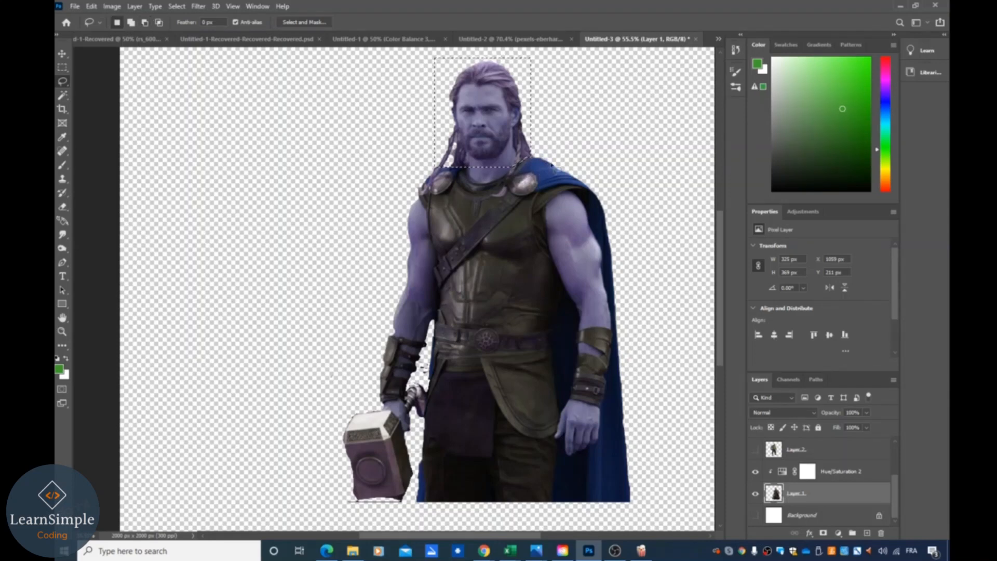
key(alt)
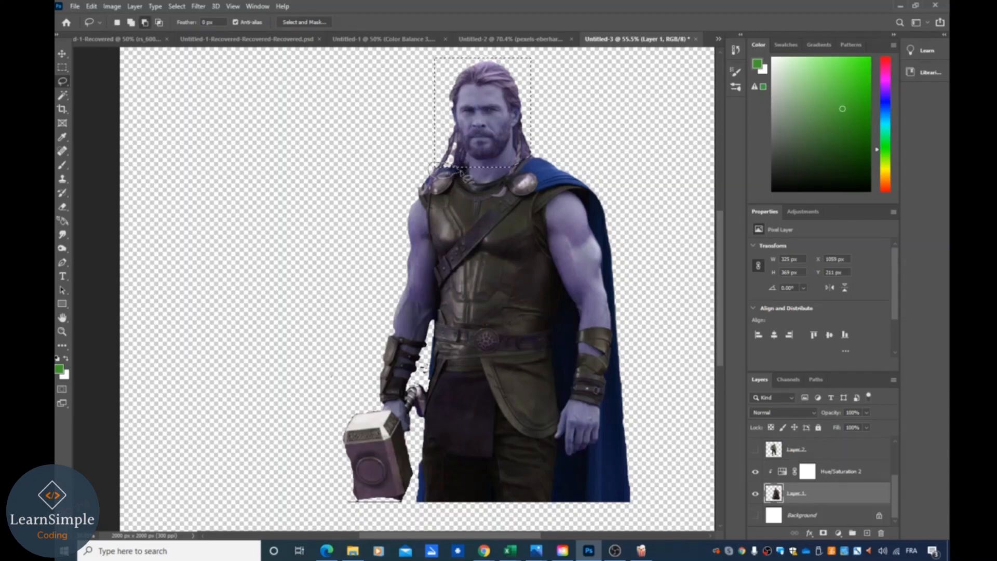
drag(460, 171, 463, 171)
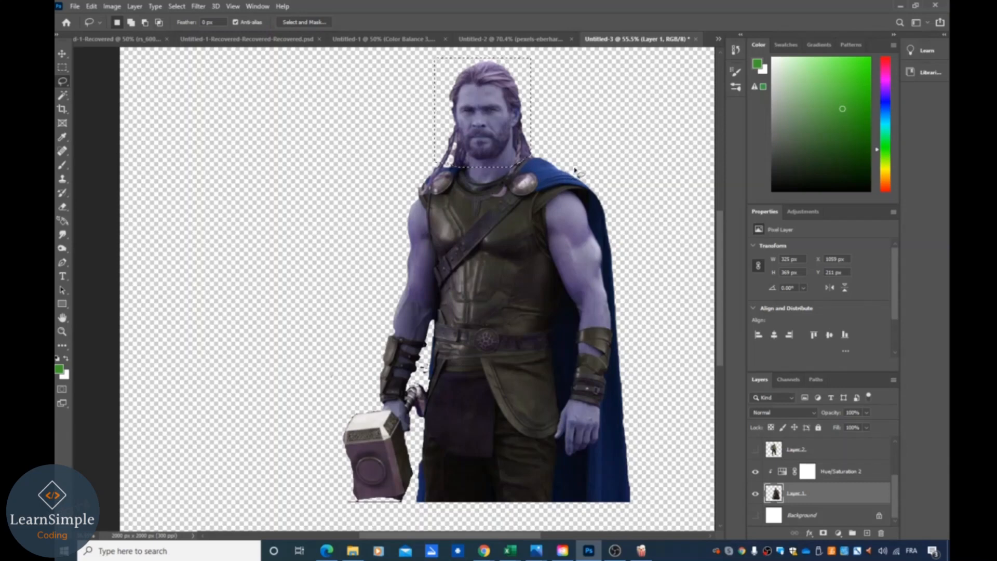
key(alt)
key(ctrl+j)
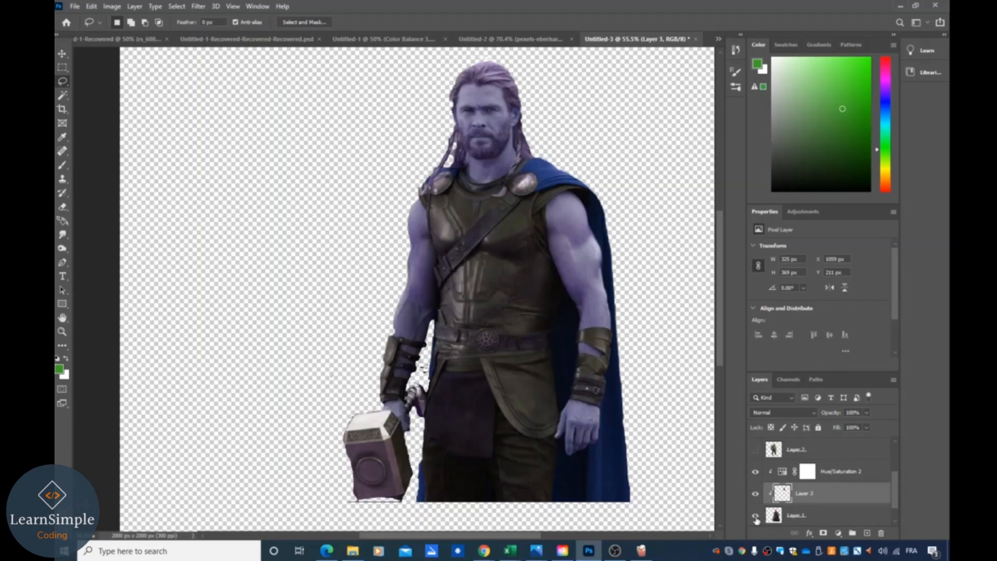
- Move the head layer below the Thor layer and hide the Thor layer and its Hue/Saturation adjustment
click(756, 516)
click(756, 516)
scroll(755, 501, down, 1)
click(756, 494)
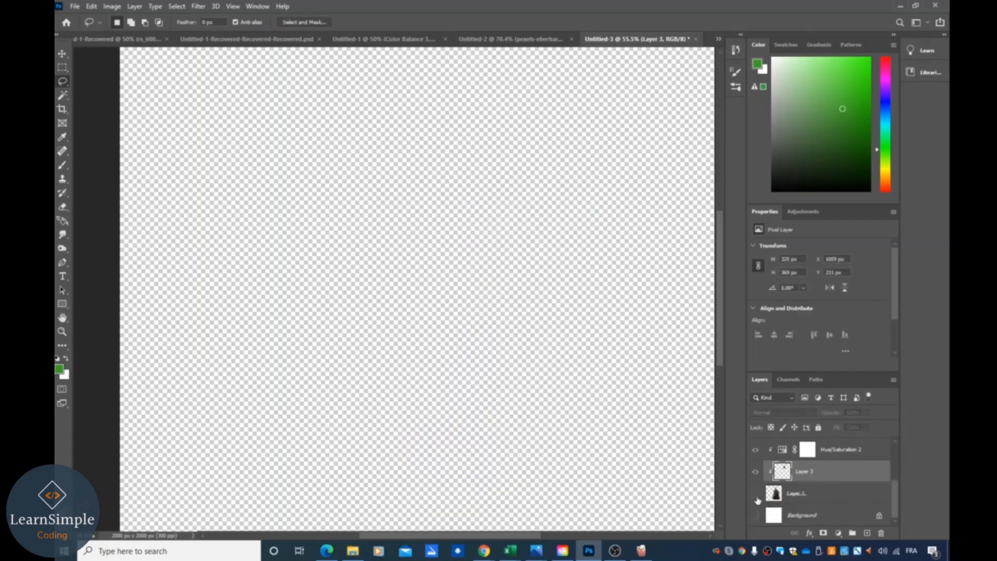
scroll(758, 498, up, 2)
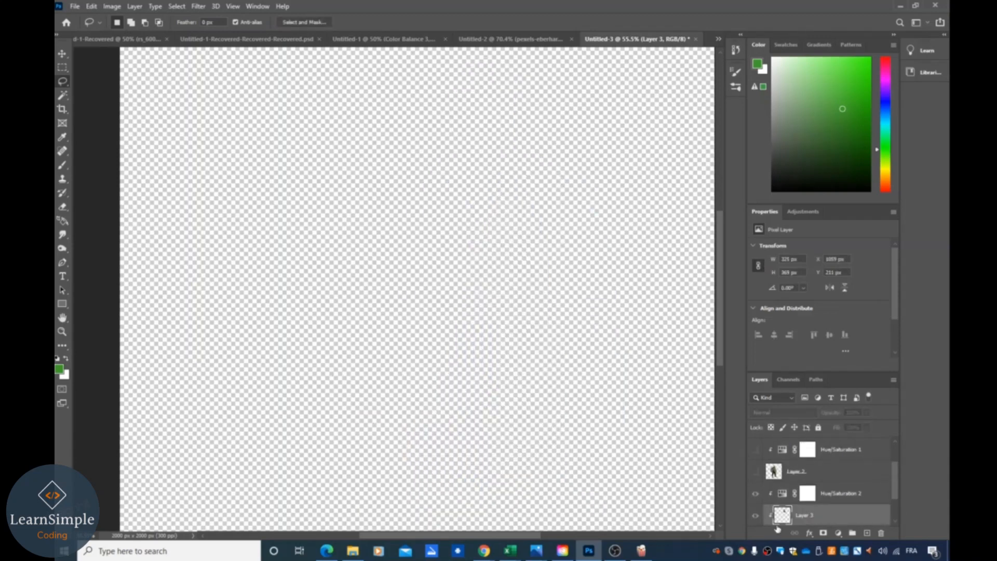
click(756, 498)
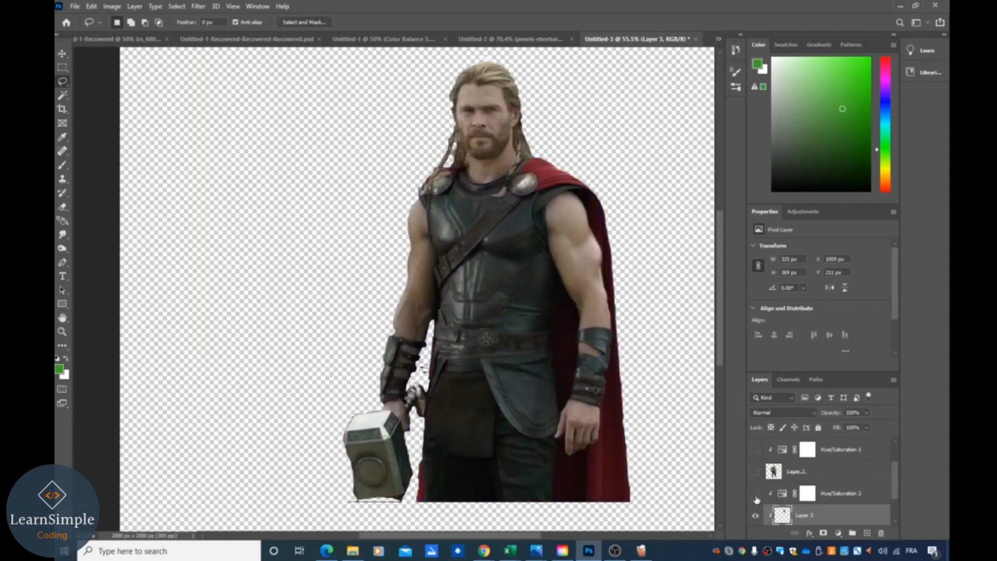
scroll(756, 519, down, 2)
click(756, 499)
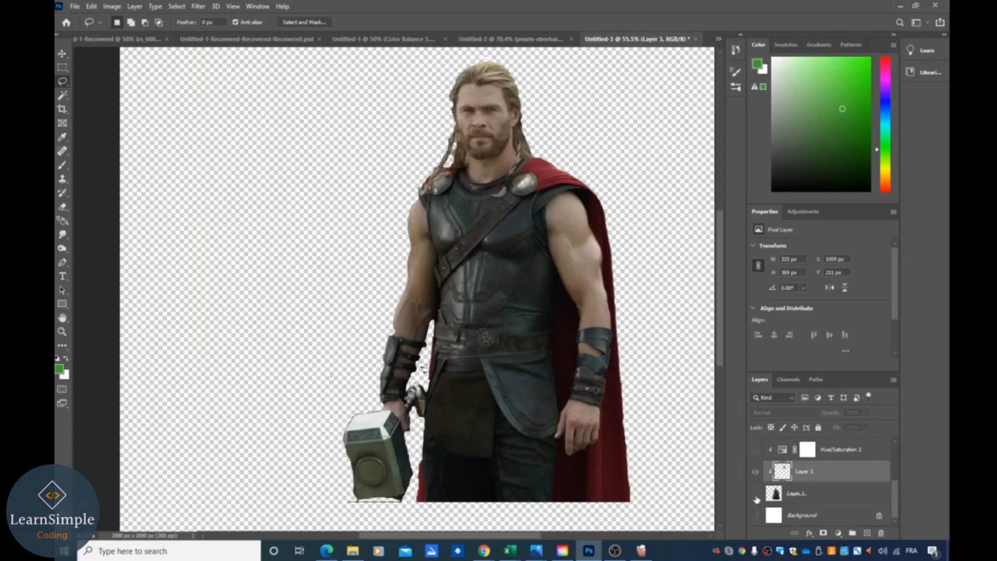
click(756, 497)
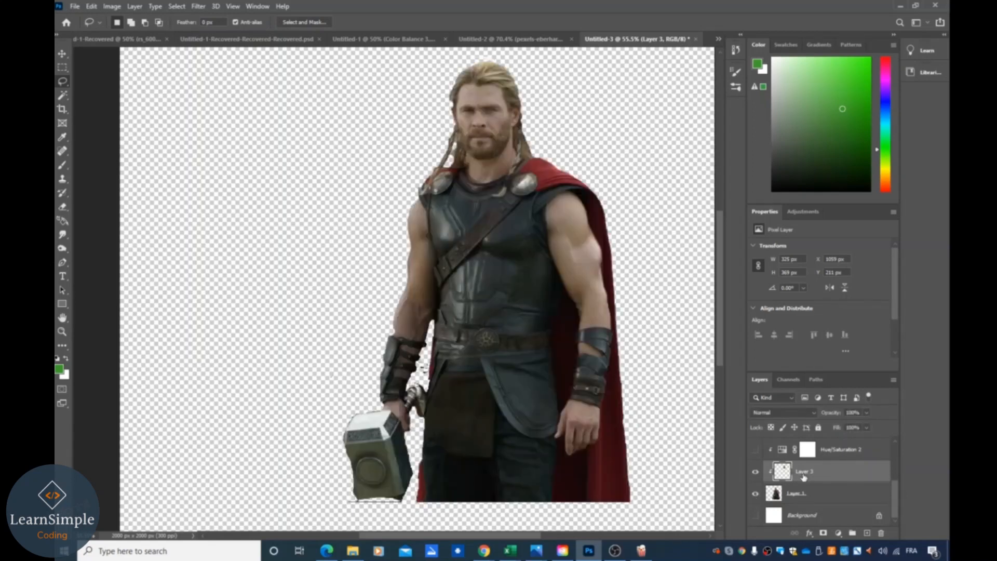
drag(792, 479, 758, 495)
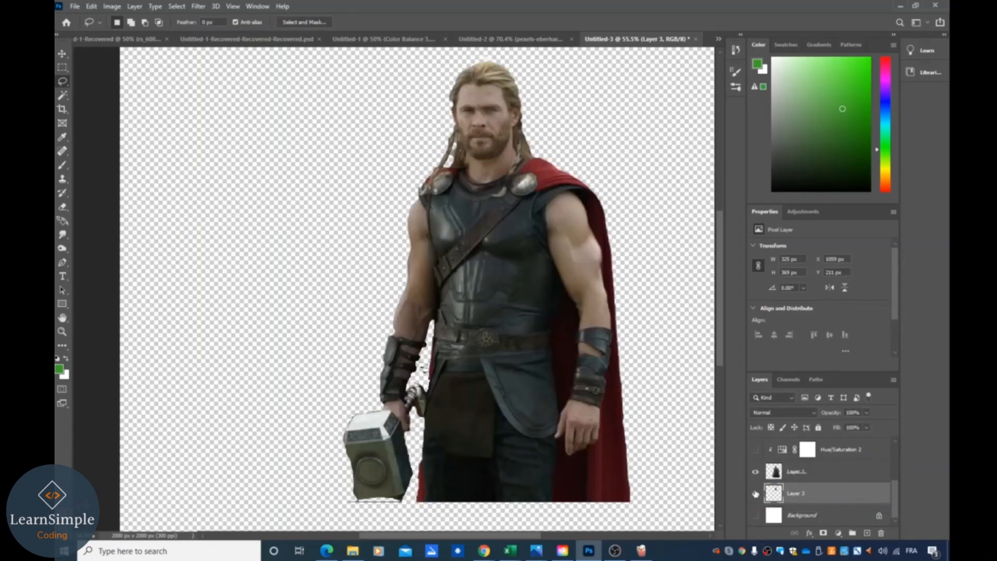
click(756, 472)
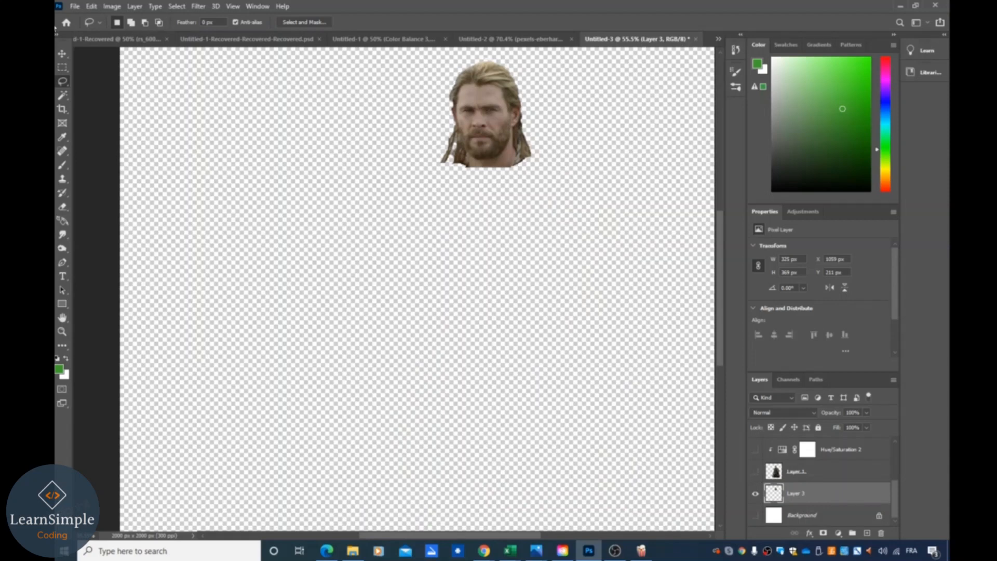
- Move the head lower on the canvas and show the Hulk layer with its Hue/Saturation 1 adjustment
click(63, 55)
drag(491, 115, 451, 181)
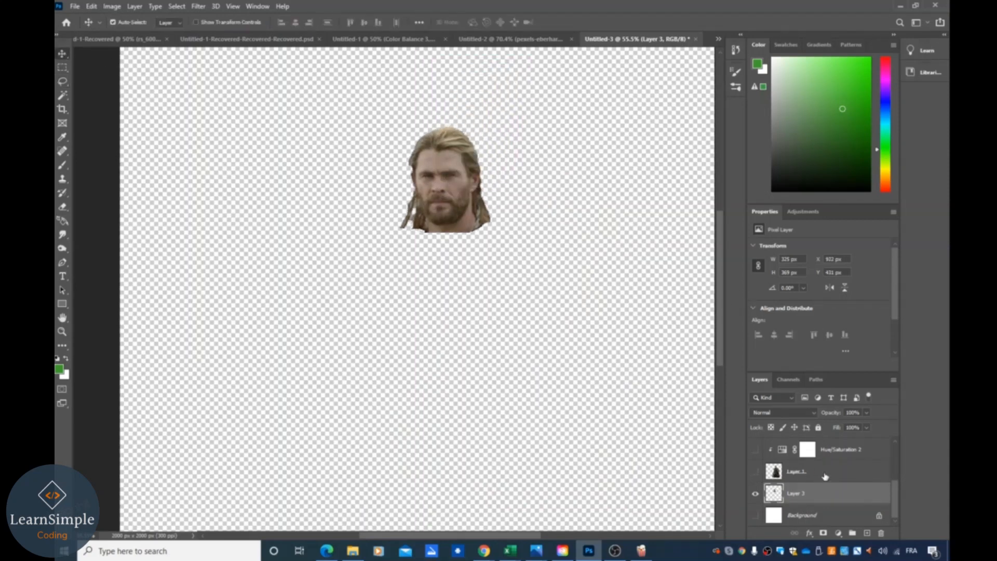
scroll(830, 474, up, 1)
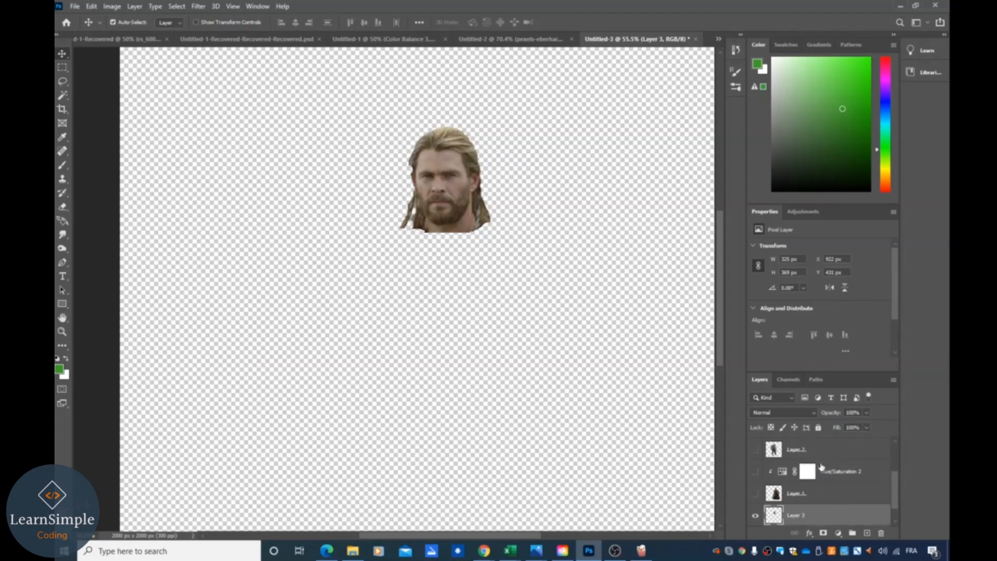
click(756, 451)
click(756, 451)
scroll(852, 457, up, 2)
scroll(852, 457, down, 3)
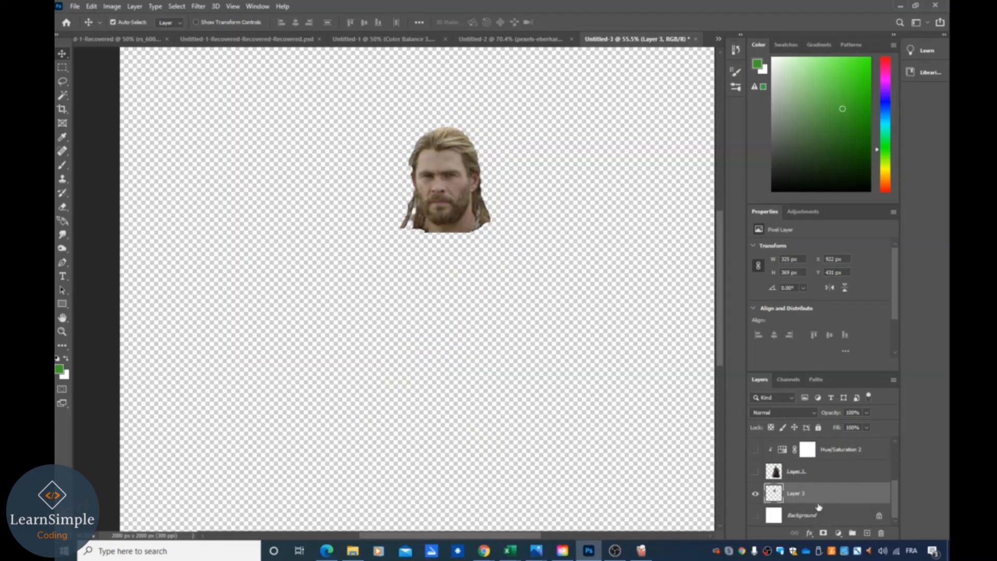
drag(818, 503, 820, 480)
scroll(820, 470, down, 3)
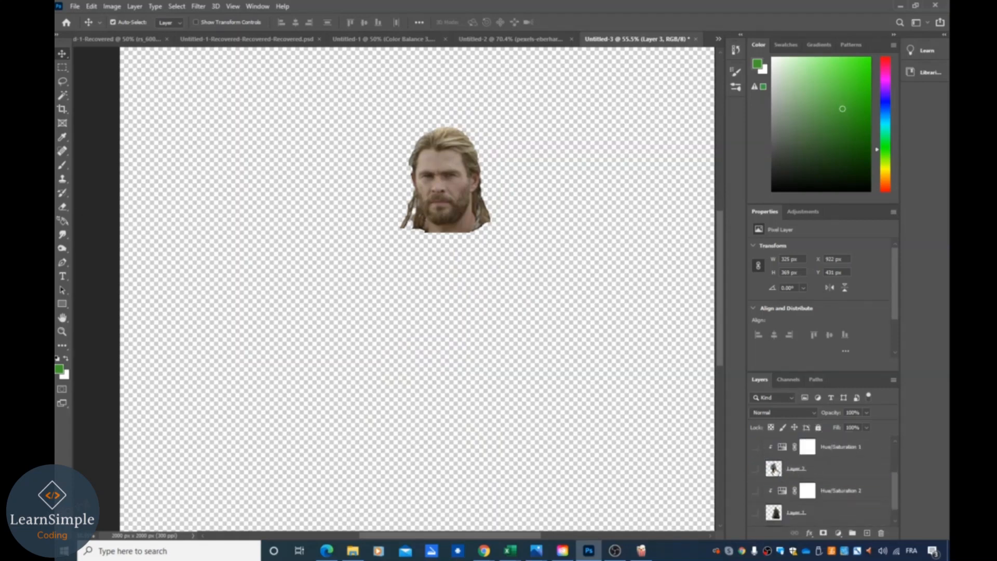
click(755, 470)
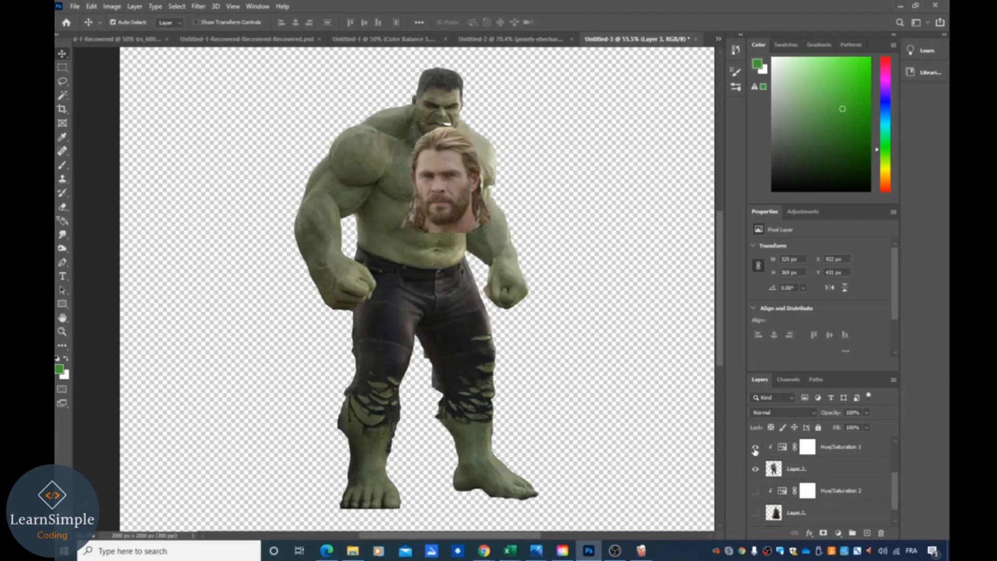
click(755, 447)
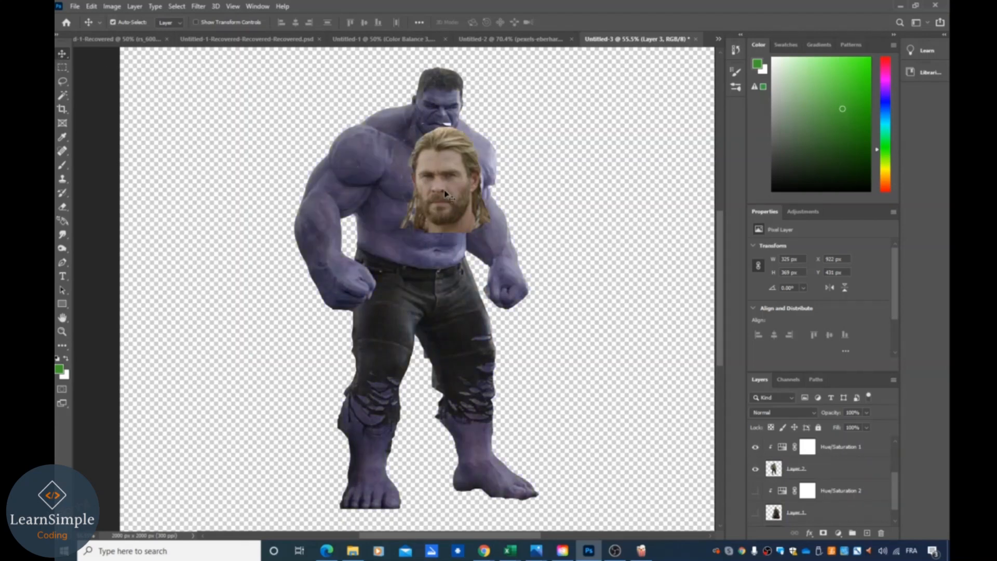
- Bring the head layer to the top of the layer stack and place the head above the Hulk's right shoulder
drag(445, 194, 434, 102)
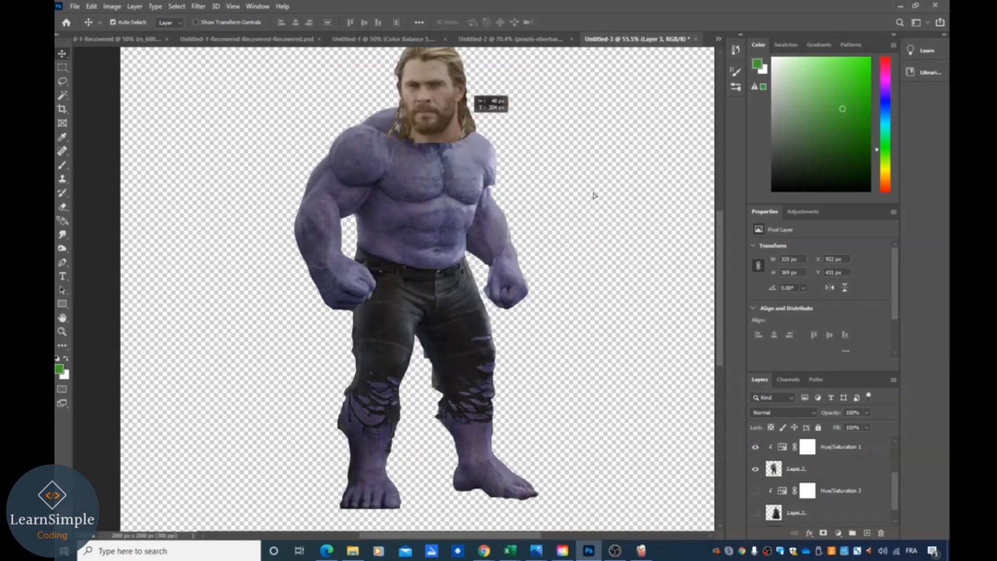
drag(593, 195, 603, 193)
drag(719, 283, 715, 257)
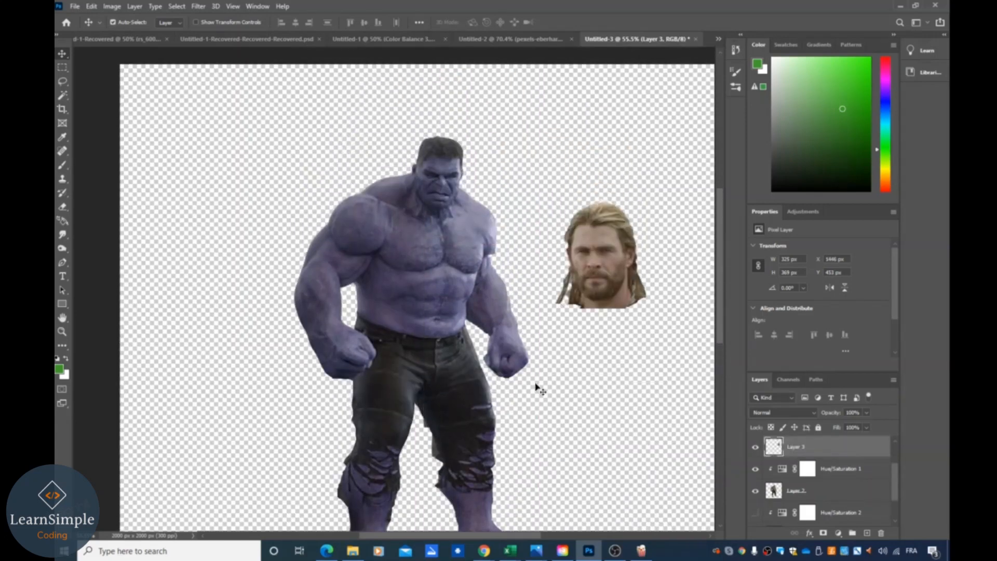
scroll(560, 399, down, 1)
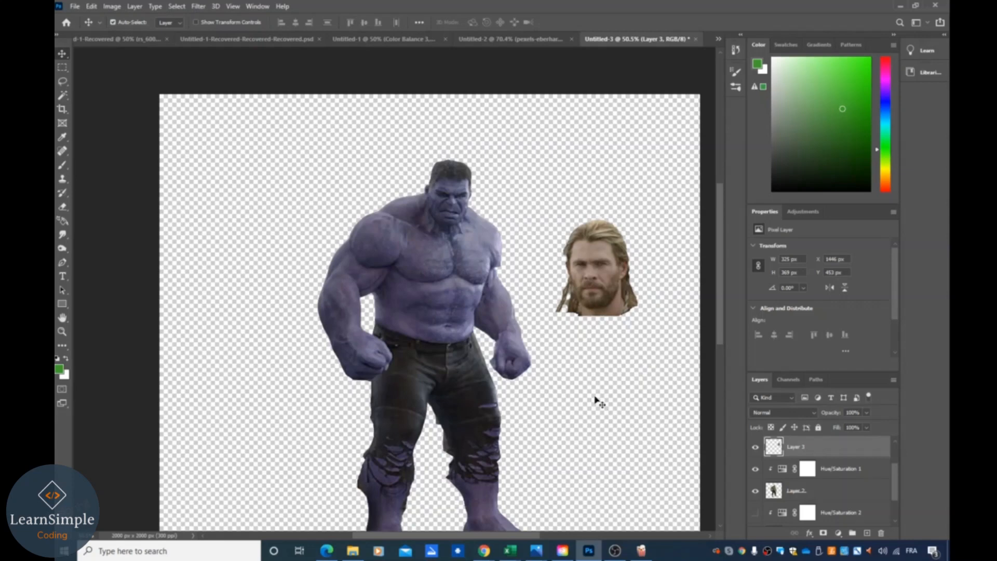
scroll(596, 398, down, 2)
drag(591, 269, 545, 187)
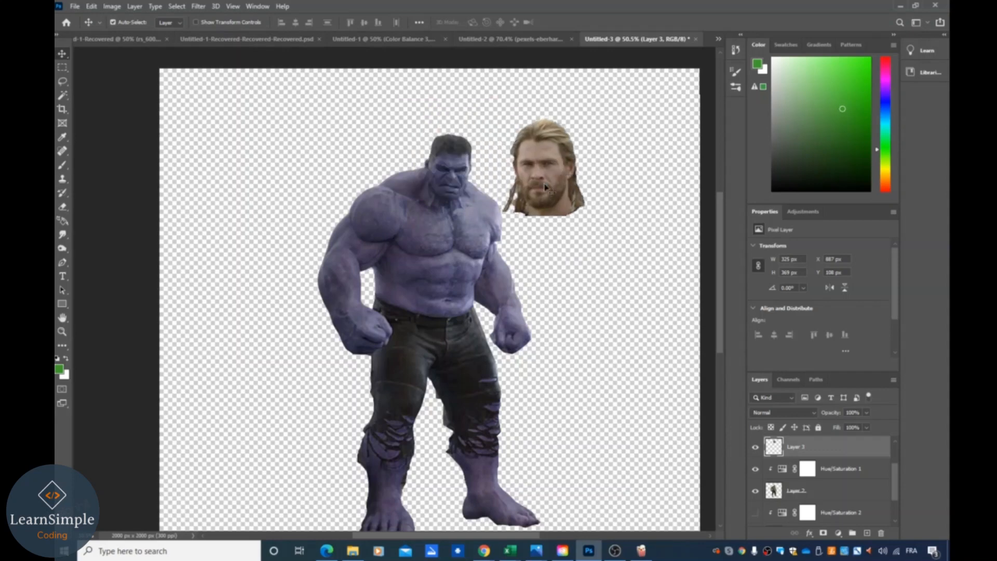
- Flip the head horizontally with Free Transform and move it onto the Hulk's neck
key(ctrl)
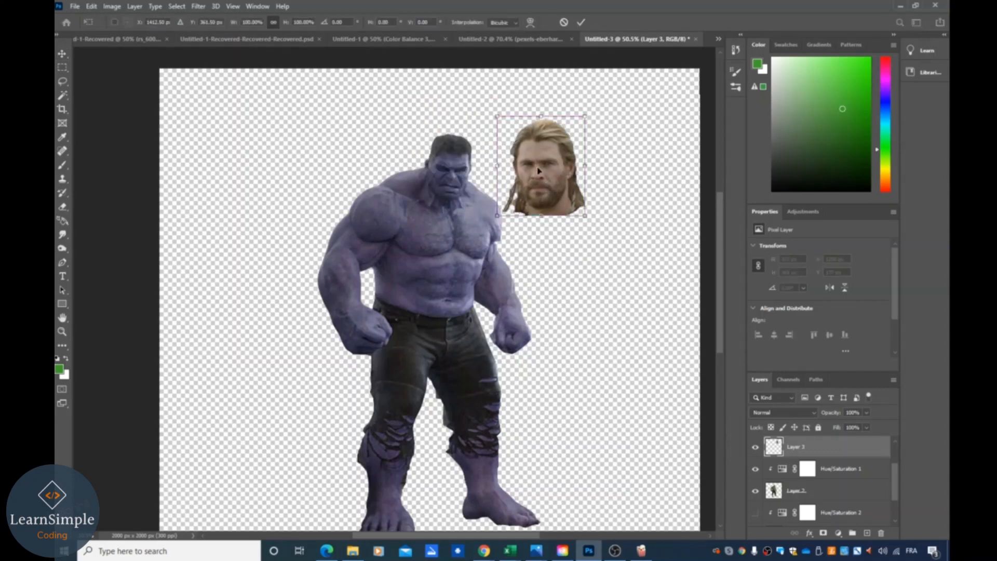
right_click(539, 170)
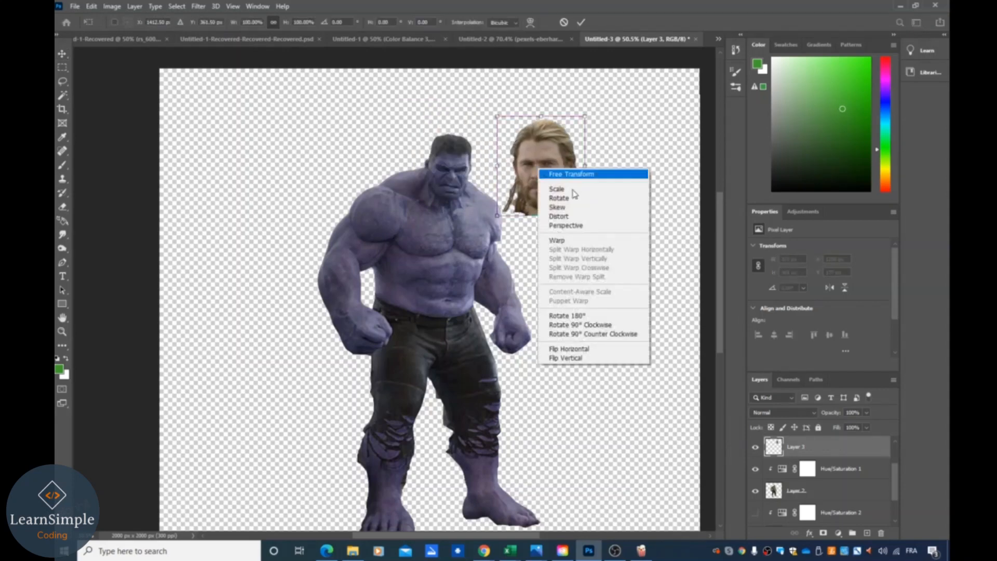
click(602, 349)
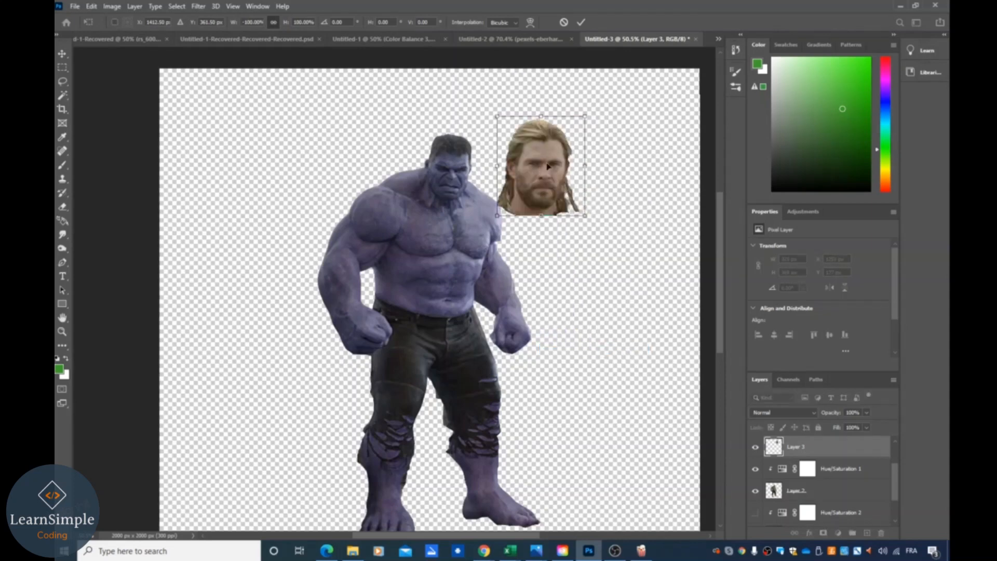
drag(547, 166, 453, 148)
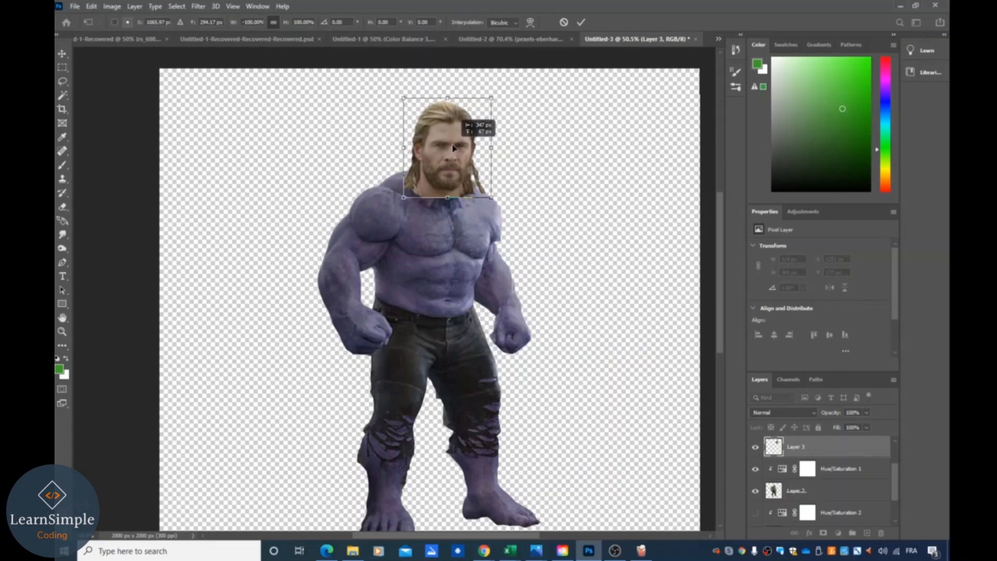
drag(453, 148, 453, 148)
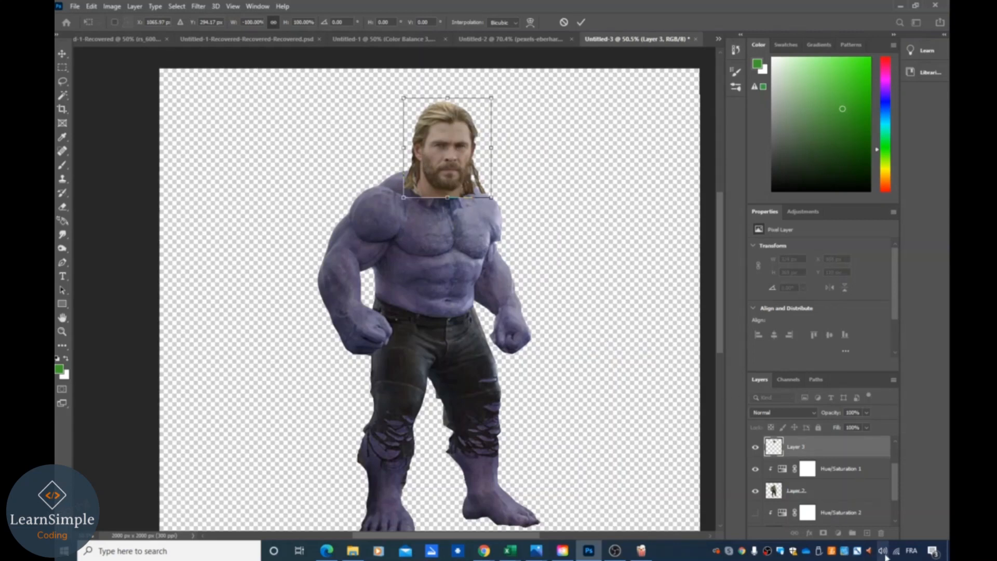
- Rearrange the Hue/Saturation 2 adjustment layer within the layer stack
scroll(756, 499, down, 1)
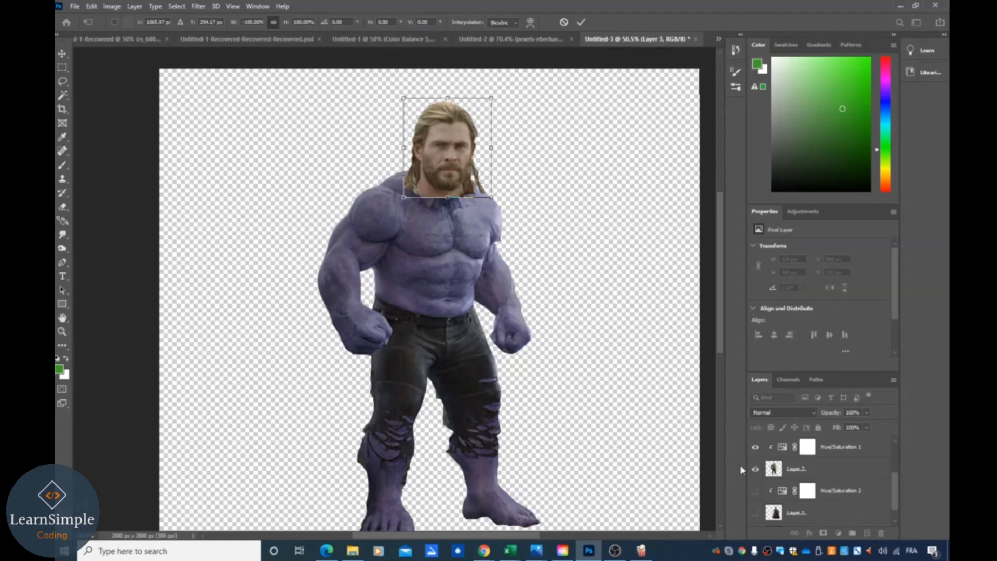
scroll(492, 422, down, 1)
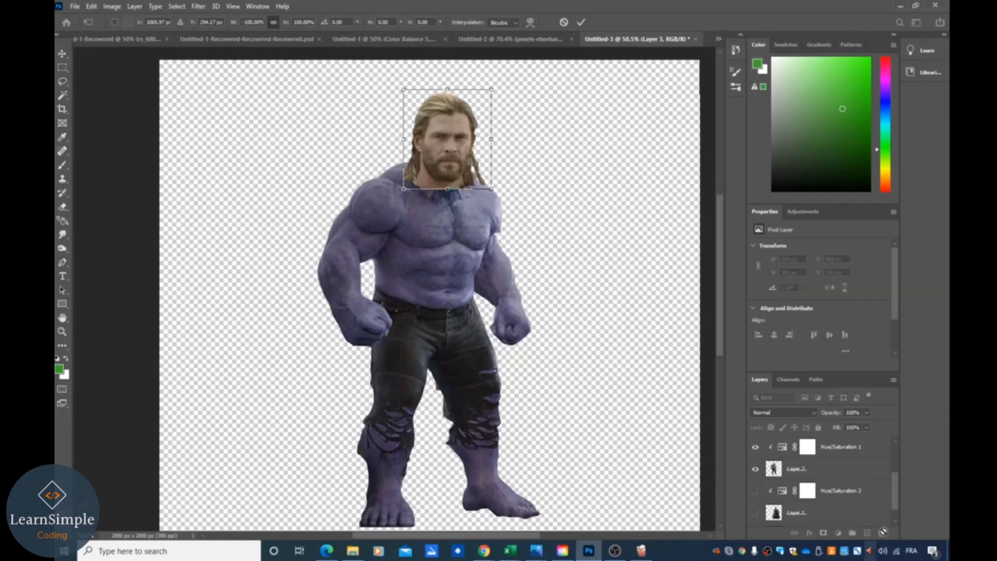
drag(832, 490, 841, 456)
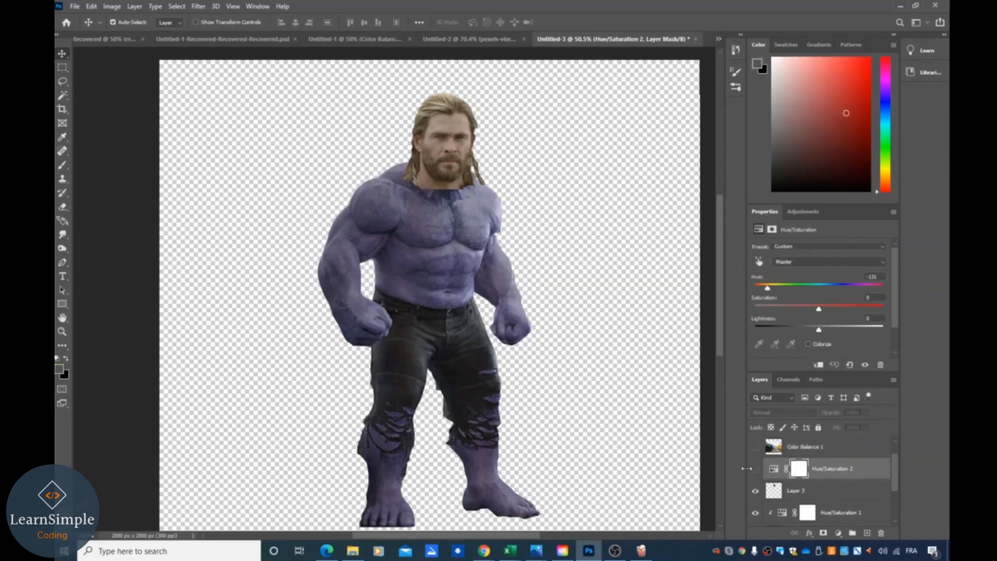
click(756, 468)
drag(819, 475, 808, 494)
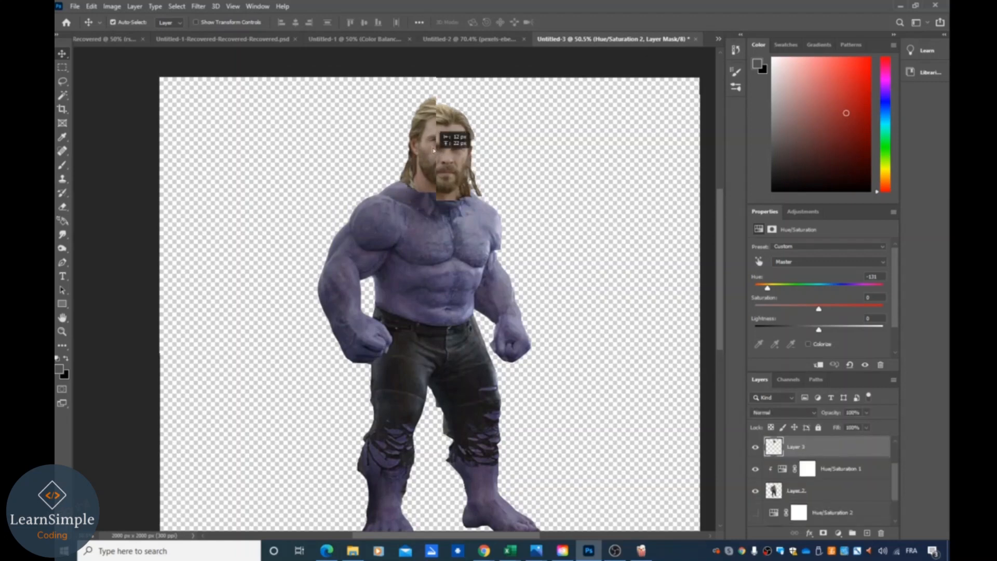
- Move the head down and scale it to about 84% with Free Transform so it sits on the Hulk's neck
drag(430, 164, 432, 196)
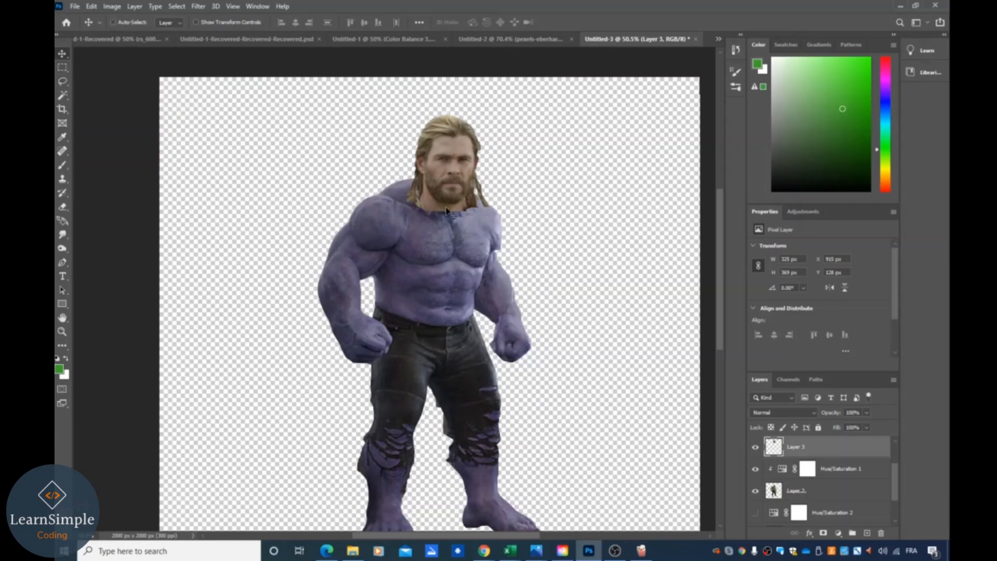
key(ctrl+t)
drag(403, 113, 429, 137)
drag(466, 179, 458, 177)
drag(413, 129, 412, 125)
drag(460, 180, 460, 188)
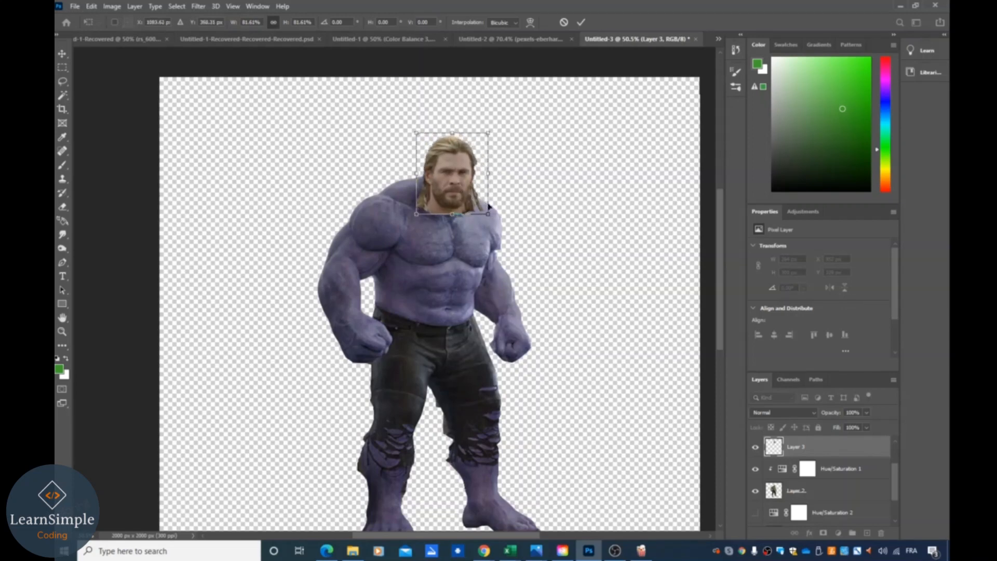
drag(417, 133, 413, 128)
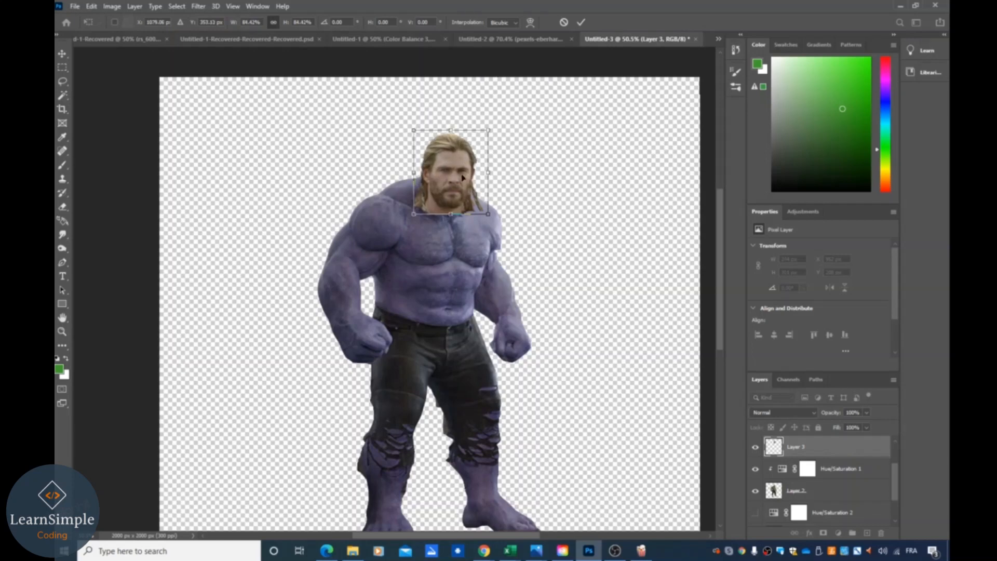
mouse_move(464, 188)
mouse_down()
mouse_move(465, 173)
mouse_move(464, 183)
mouse_up()
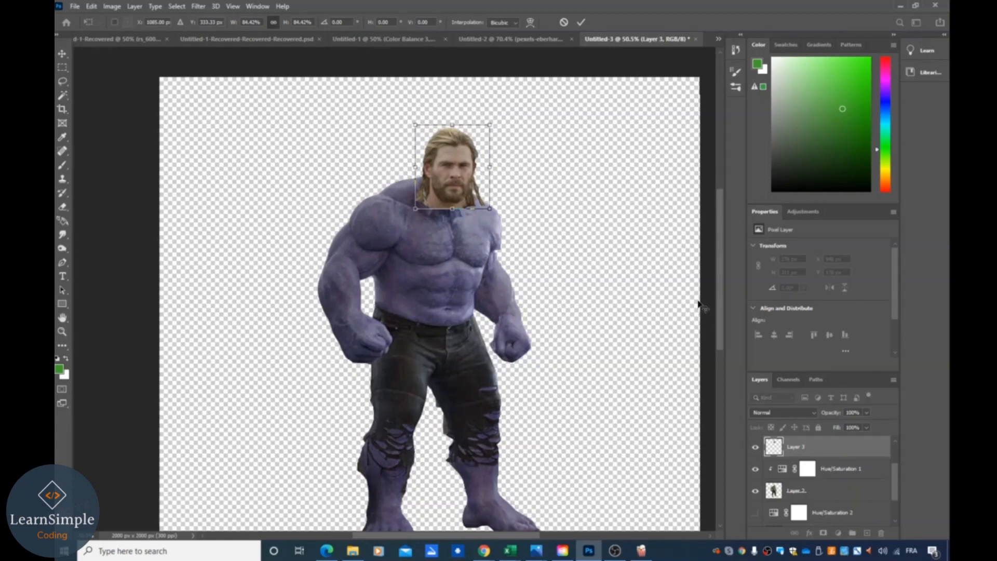
key(Return)
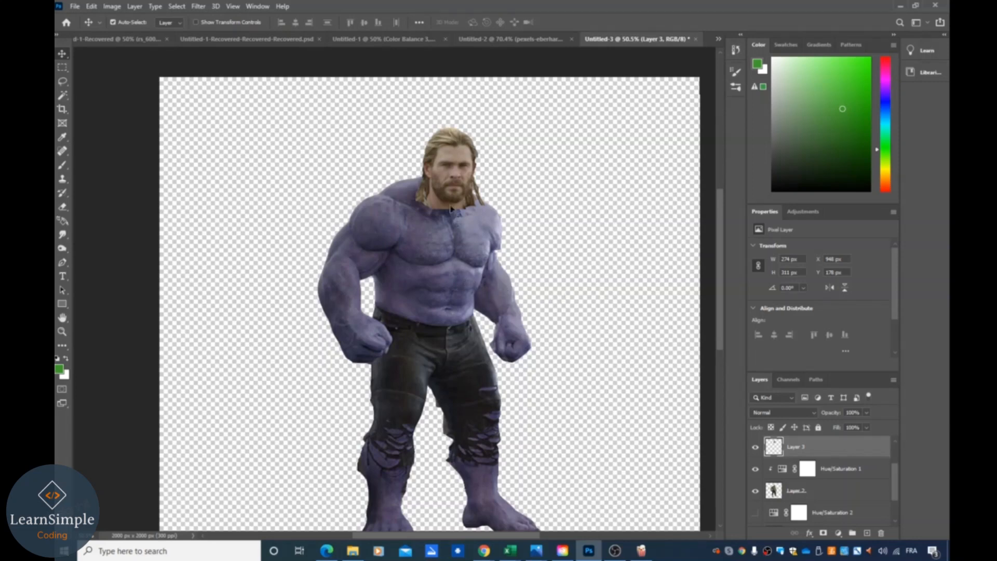
- Toggle the visibility of the Hulk and head layers to compare them with the adjustment
click(845, 470)
click(756, 492)
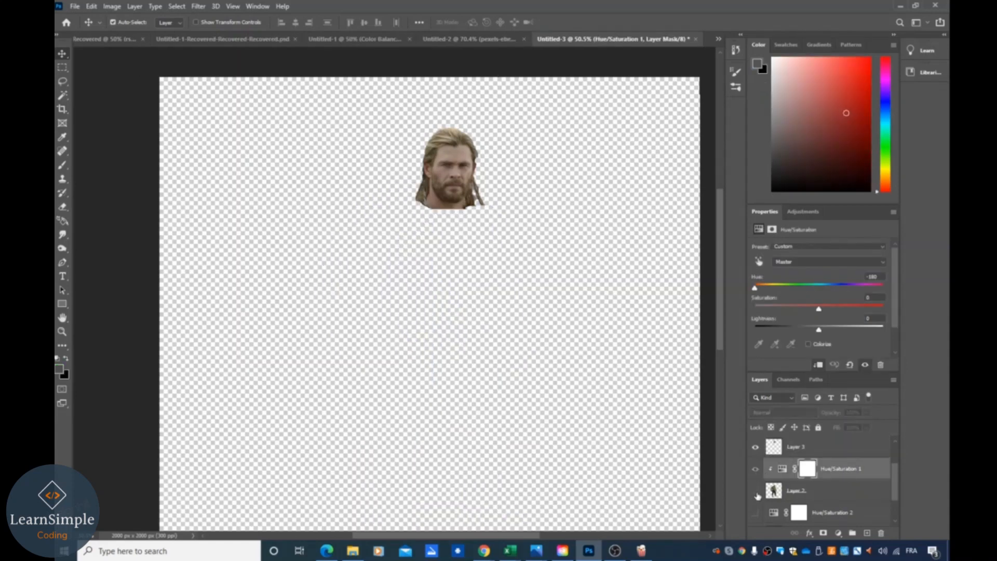
click(756, 490)
click(755, 447)
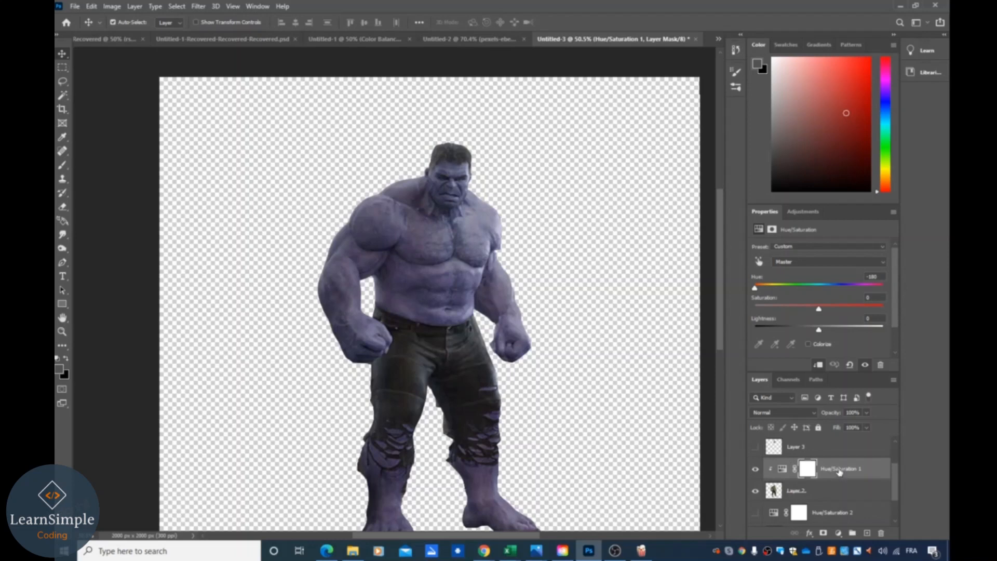
click(756, 491)
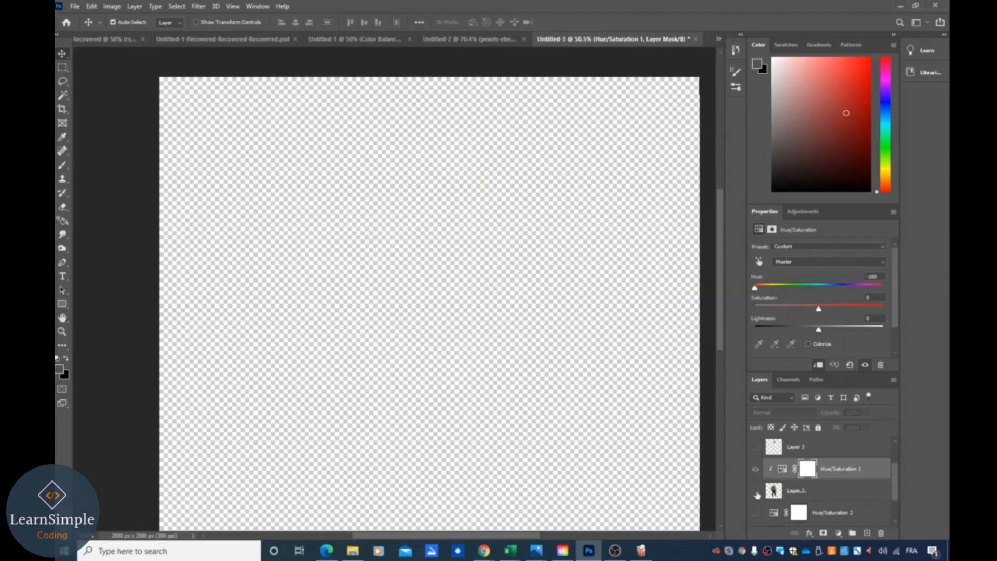
- Move the head layer beneath the Hue/Saturation 2 adjustment layer and check the layers' visibility
drag(798, 446, 835, 492)
click(756, 449)
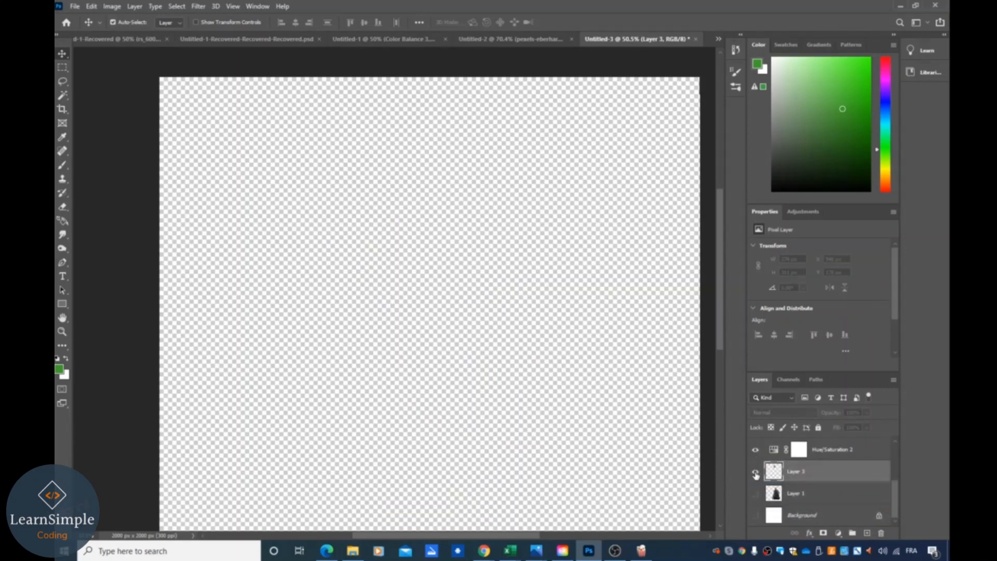
click(756, 472)
scroll(815, 461, up, 2)
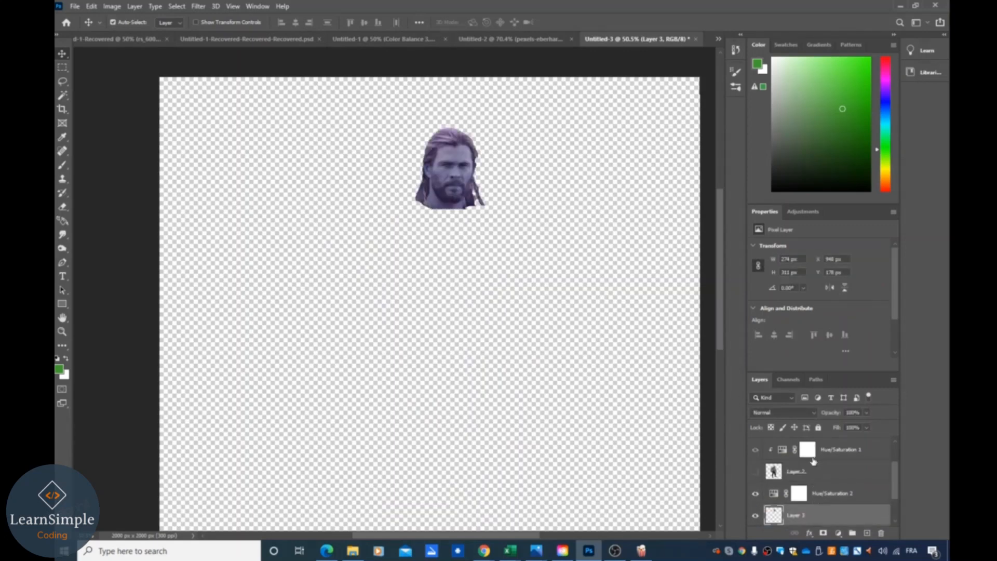
click(755, 471)
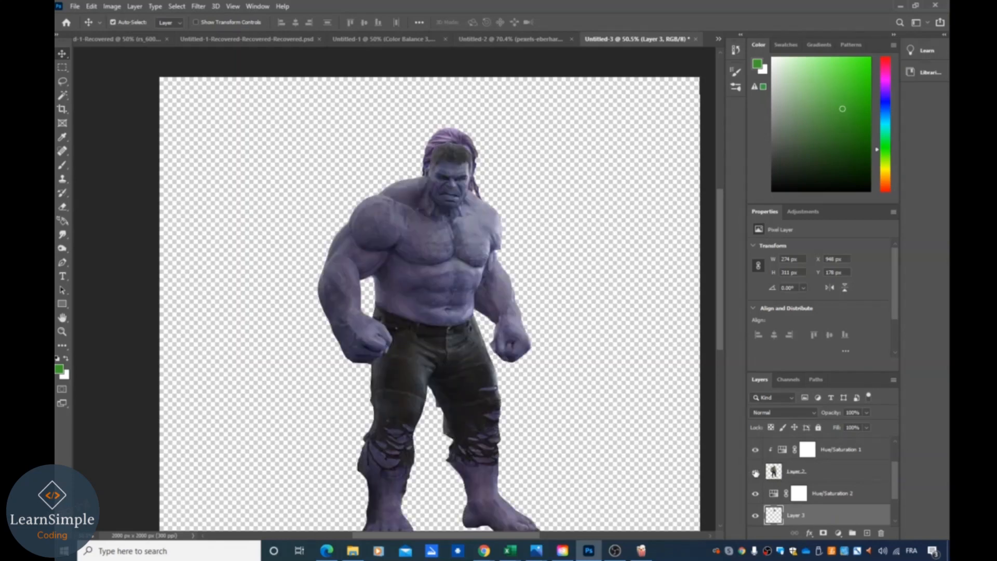
click(756, 472)
scroll(828, 482, down, 2)
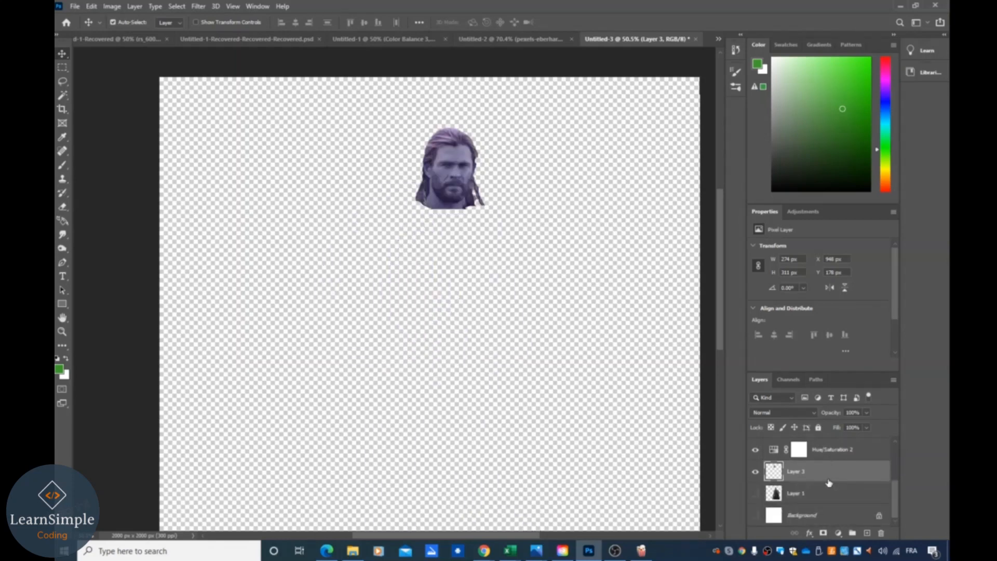
- Select the head layer together with Hue/Saturation 2 and merge the visible layers
click(828, 450)
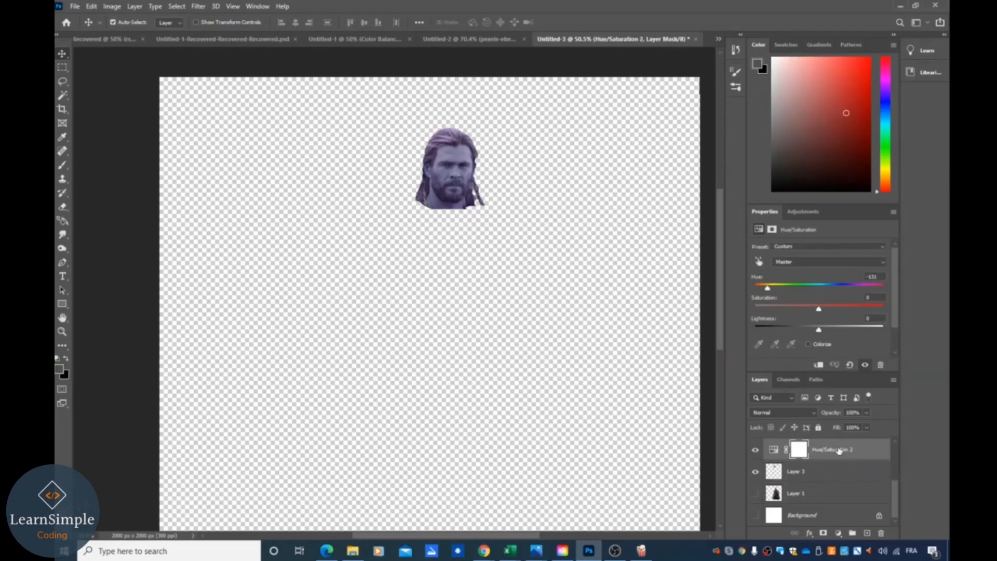
click(818, 477)
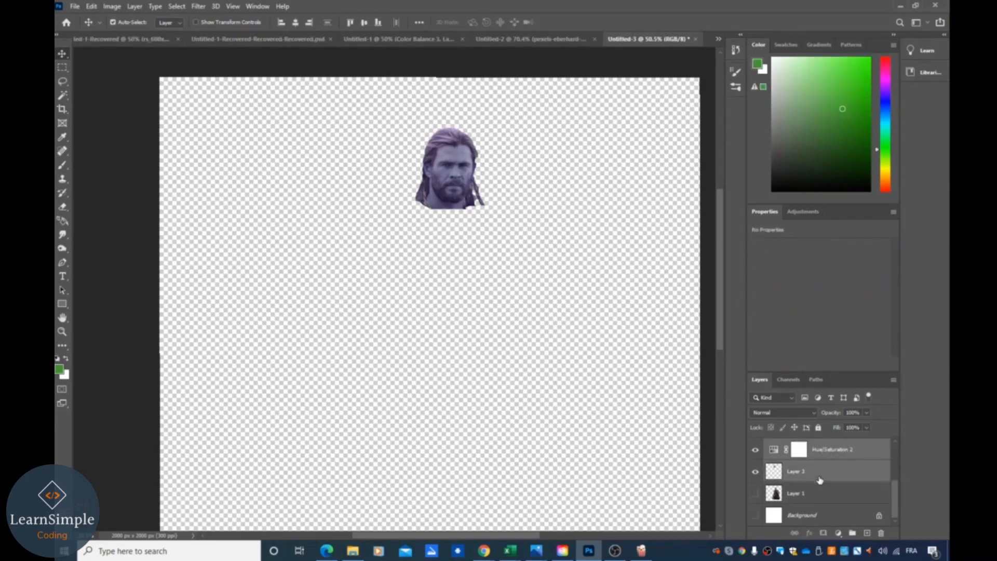
right_click(828, 464)
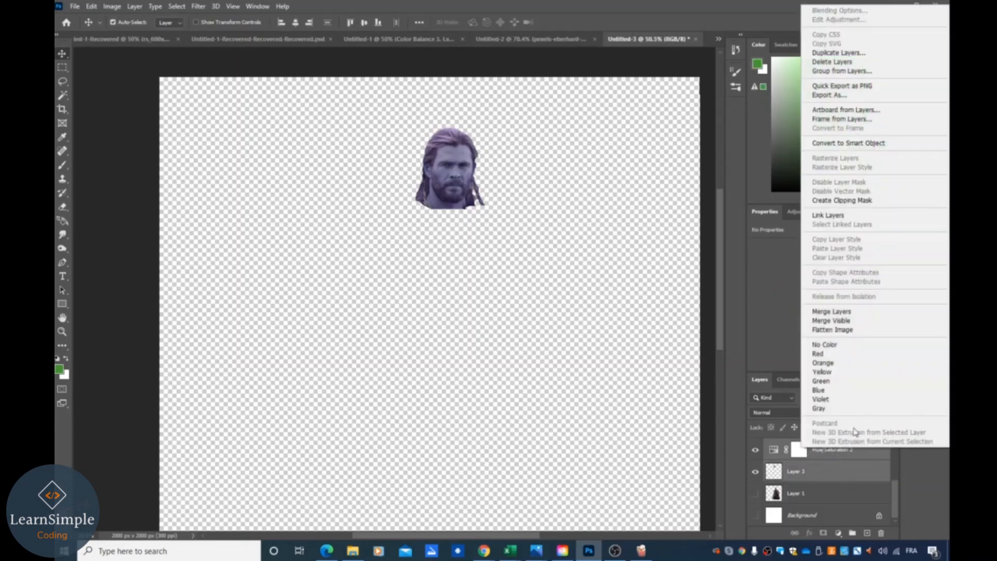
click(860, 321)
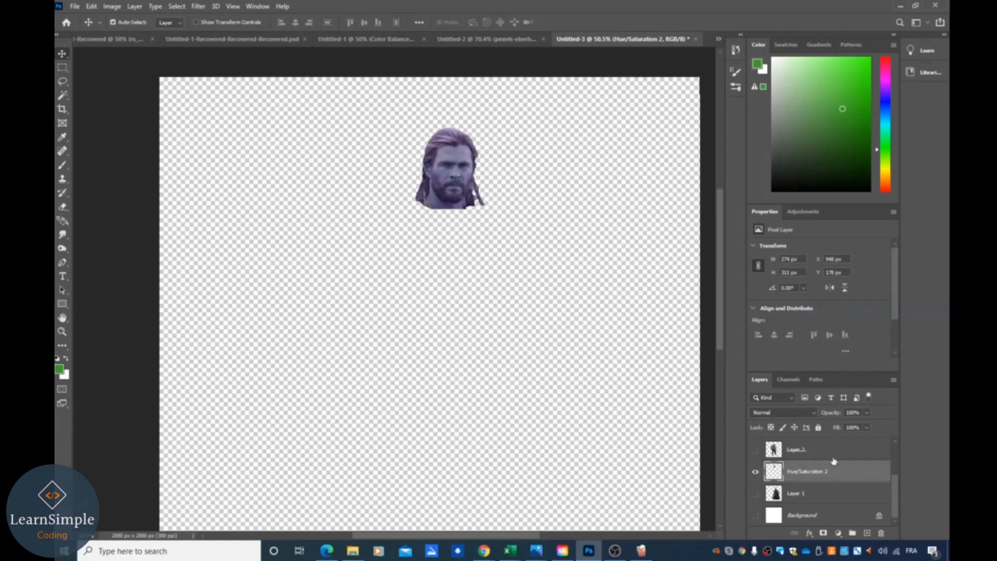
- Show the Hulk layer and merge it with its Hue/Saturation 1 adjustment layer
click(756, 474)
click(756, 473)
scroll(769, 483, up, 1)
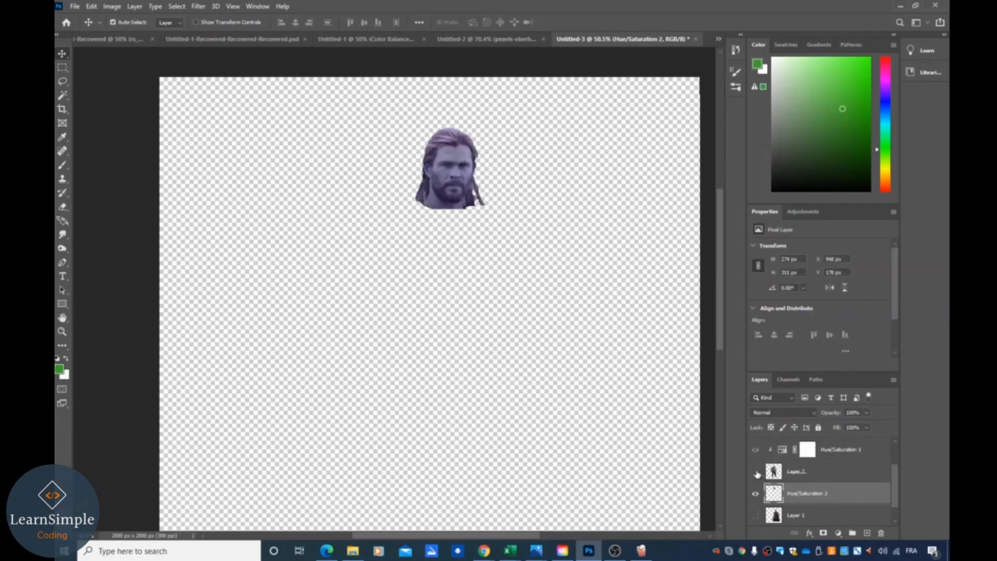
click(756, 473)
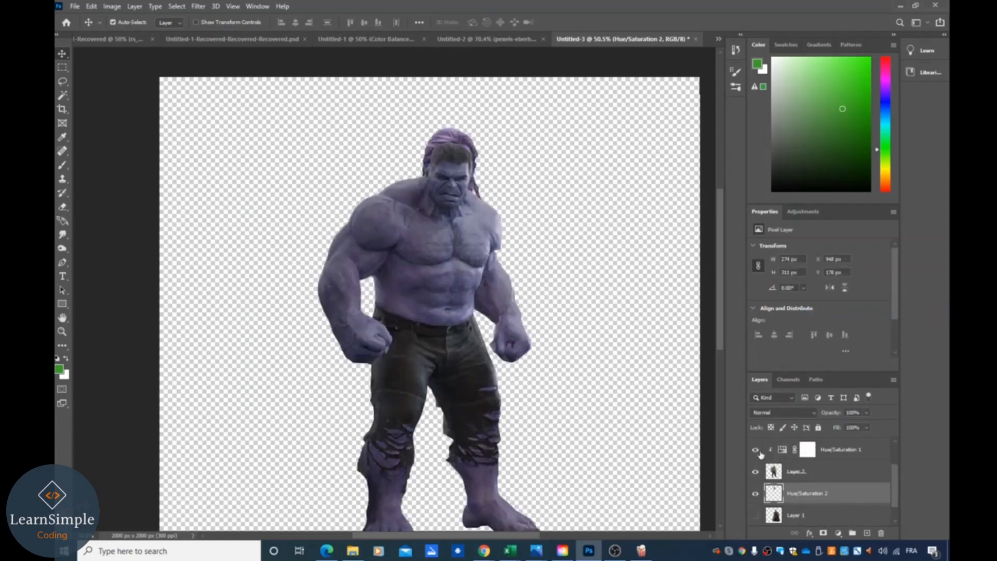
click(841, 451)
click(833, 472)
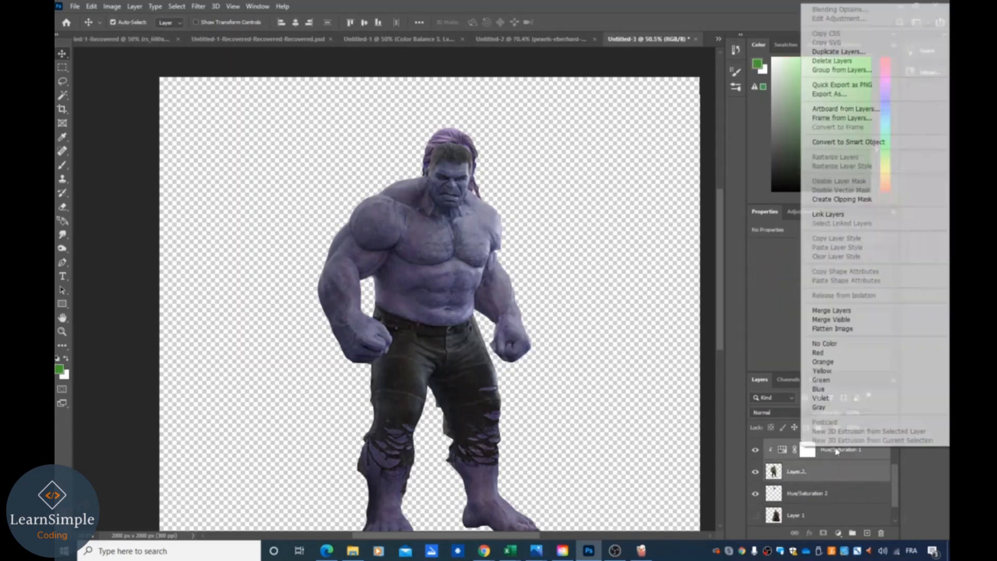
right_click(837, 459)
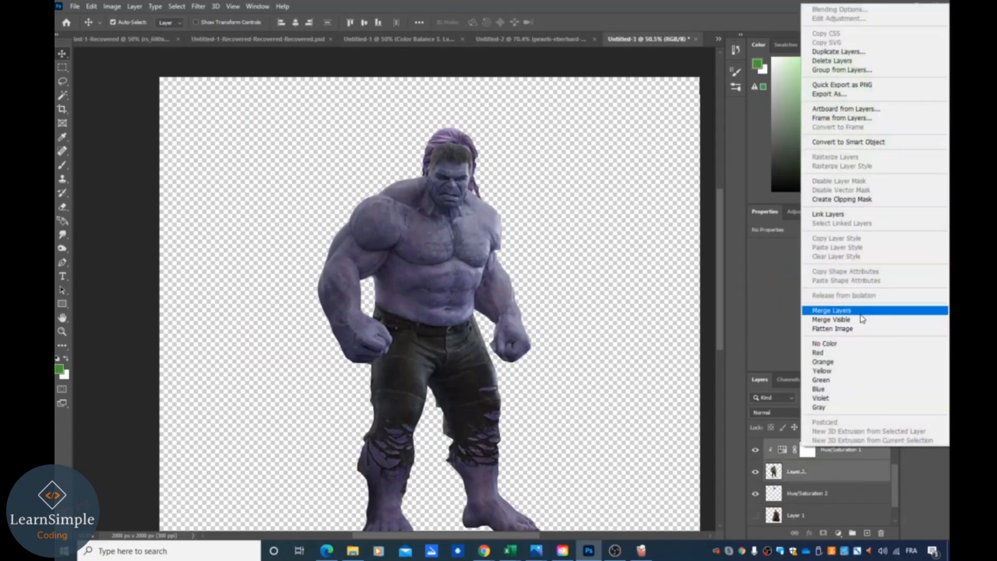
click(859, 312)
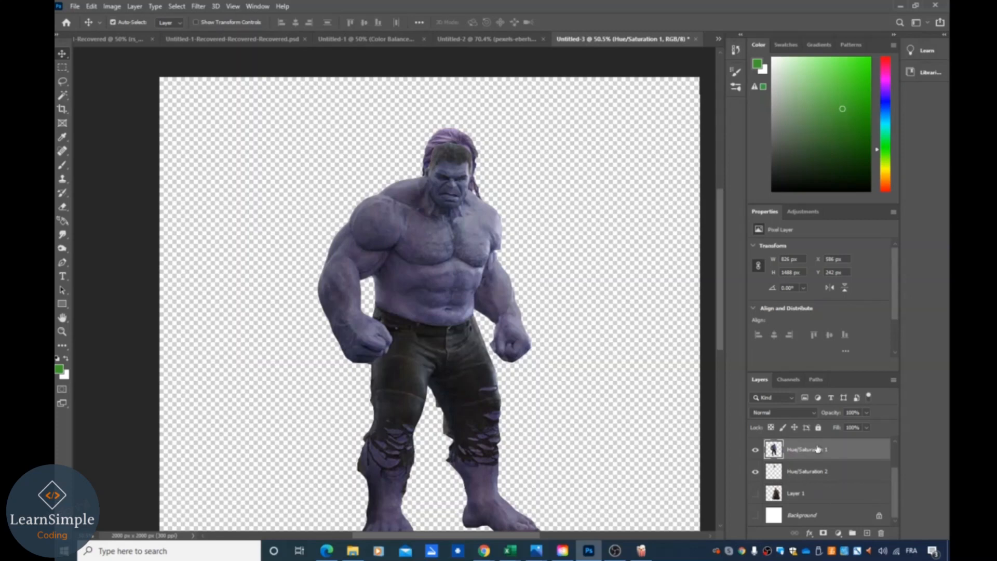
- Move the merged Hulk layer below the merged head layer
drag(818, 450, 814, 482)
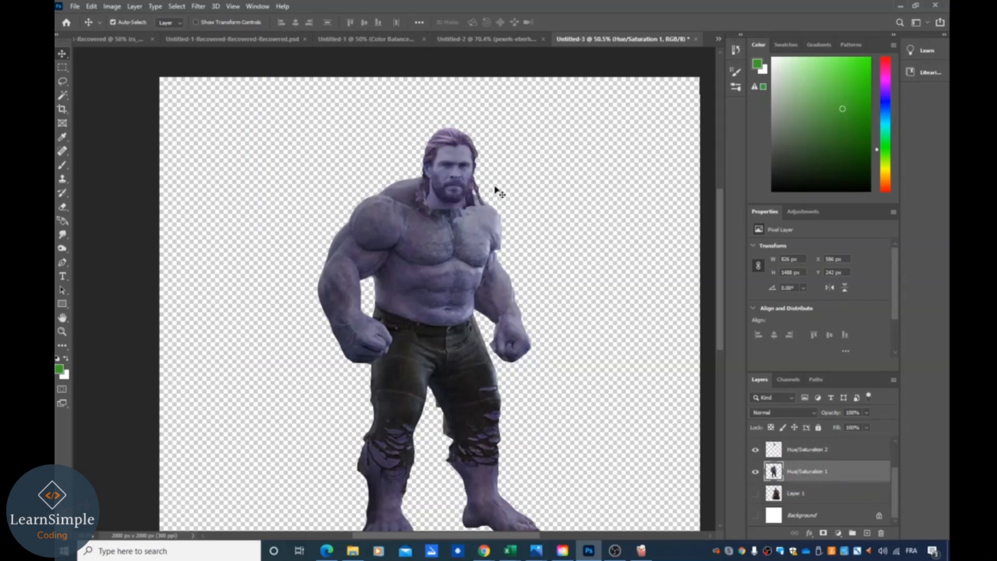
drag(455, 187, 453, 188)
click(600, 355)
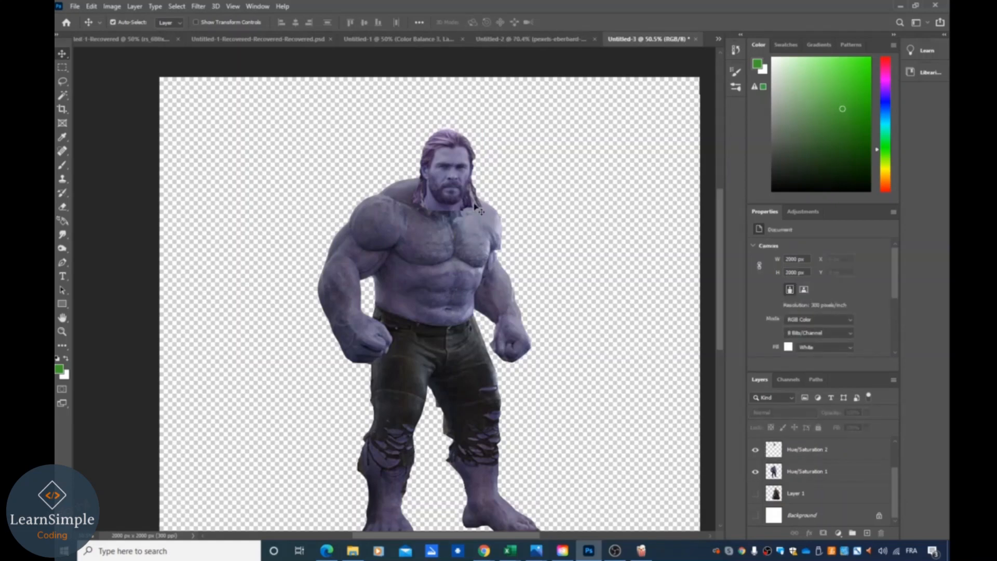
- Reposition the head and scale it to about 86% with Free Transform to fit the neck
drag(450, 171, 491, 168)
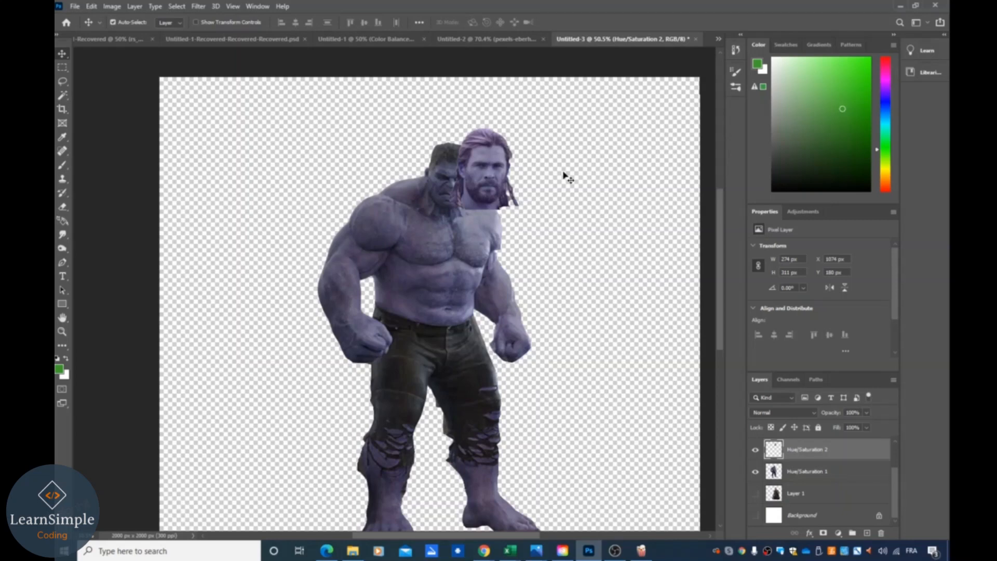
drag(479, 181, 452, 184)
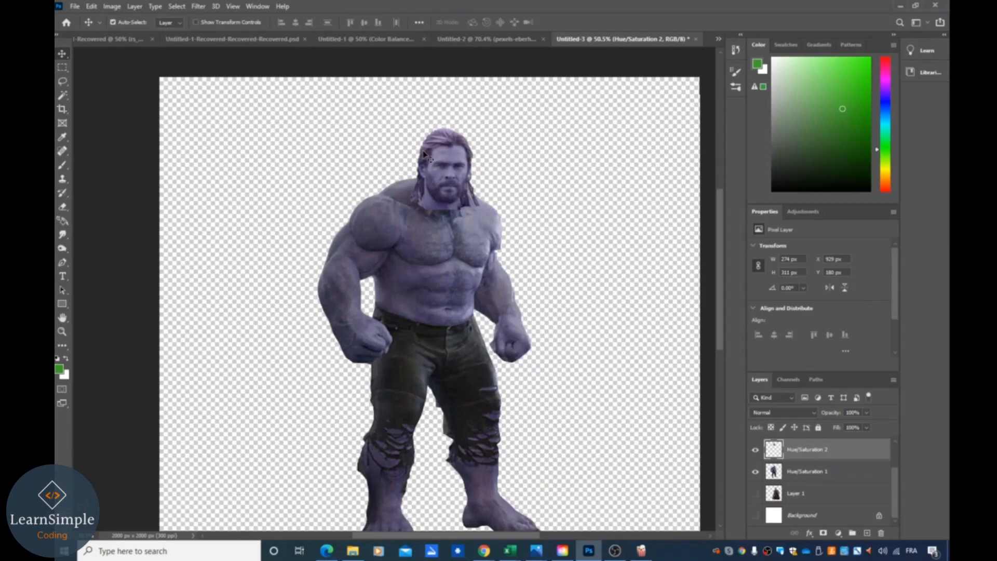
key(ctrl+t)
drag(411, 126, 420, 139)
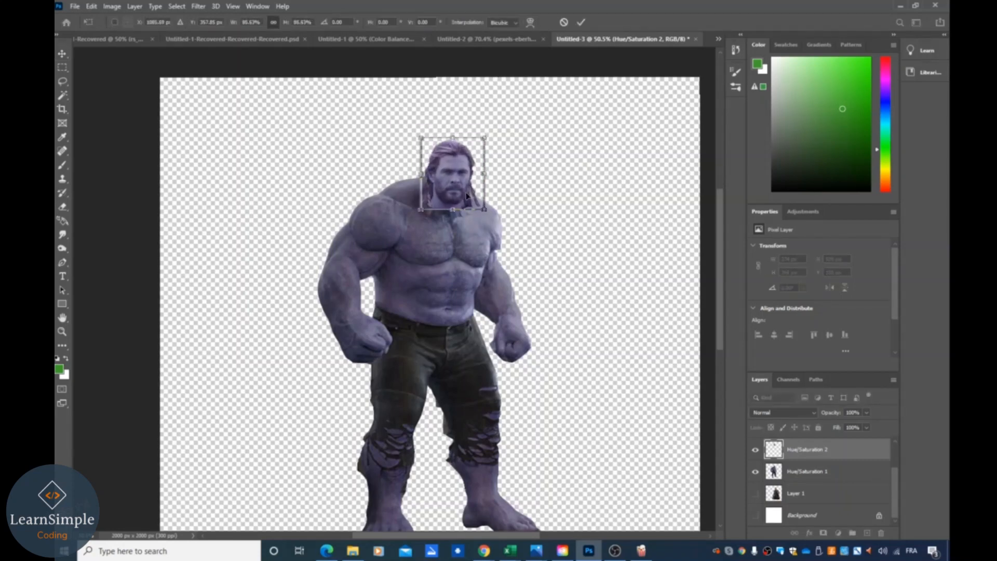
drag(469, 195, 467, 188)
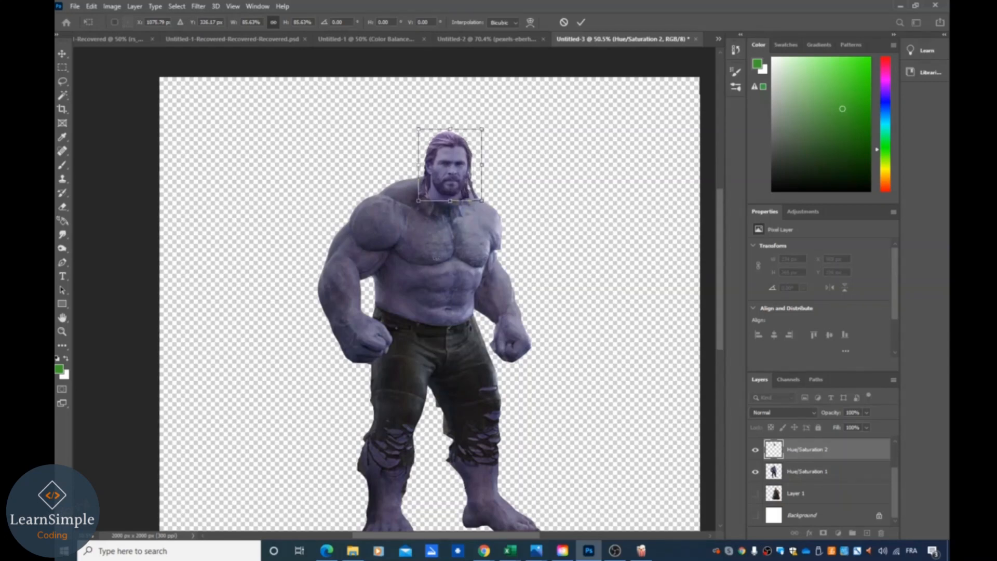
drag(461, 188, 448, 198)
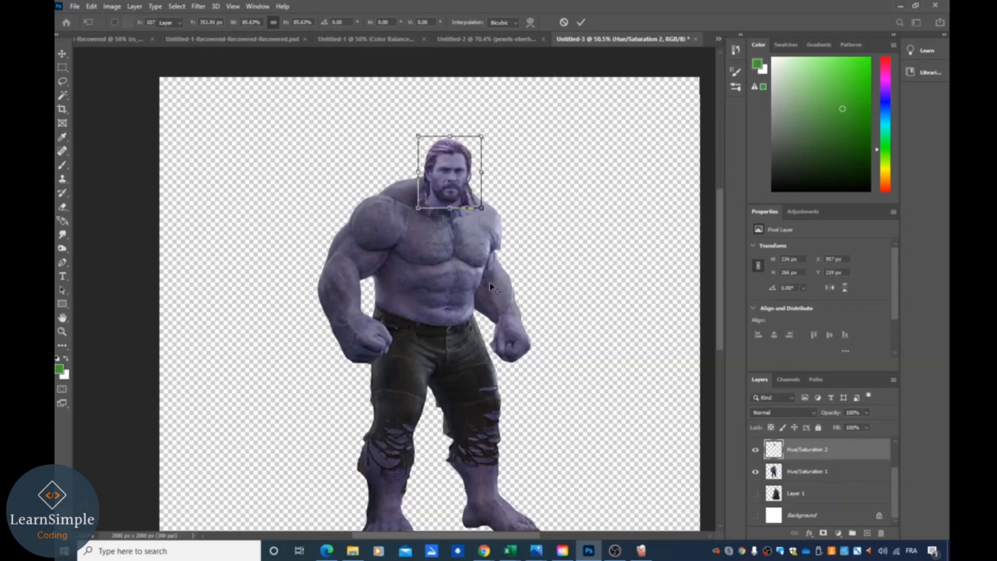
key(Return)
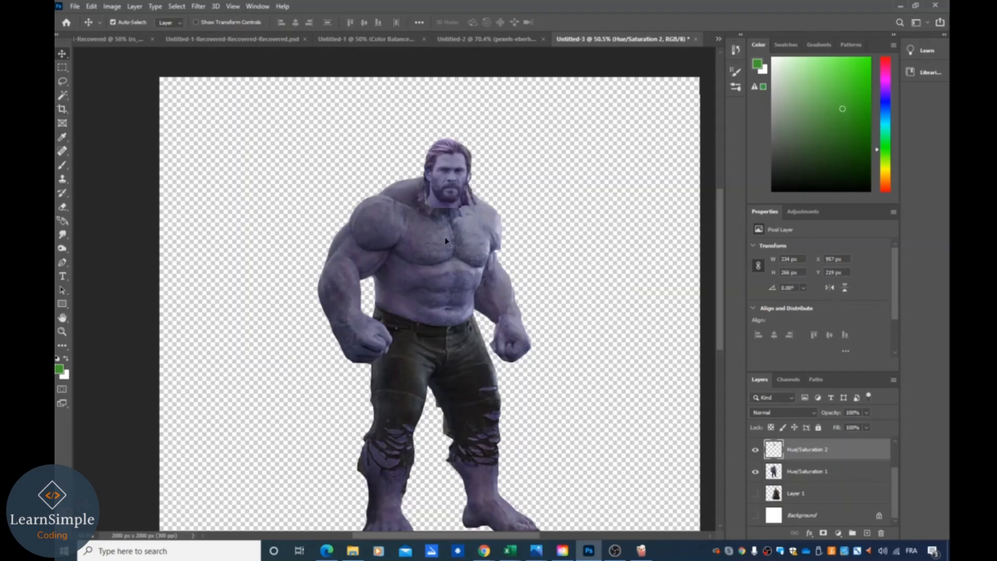
- Select the head layer and use the Clone Stamp tool to paint Hulk skin over the neck seam
scroll(437, 257, left, 3)
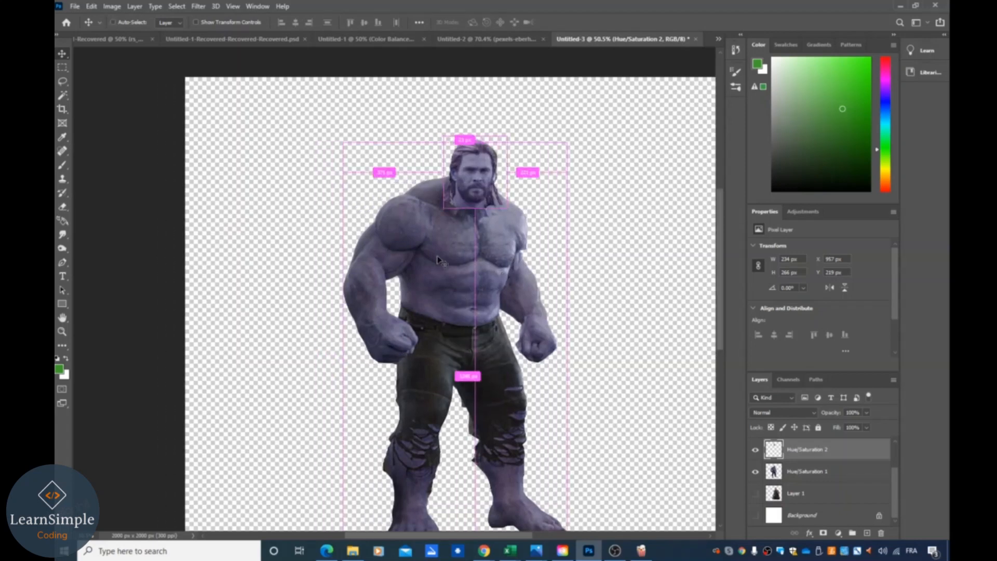
scroll(457, 251, up, 3)
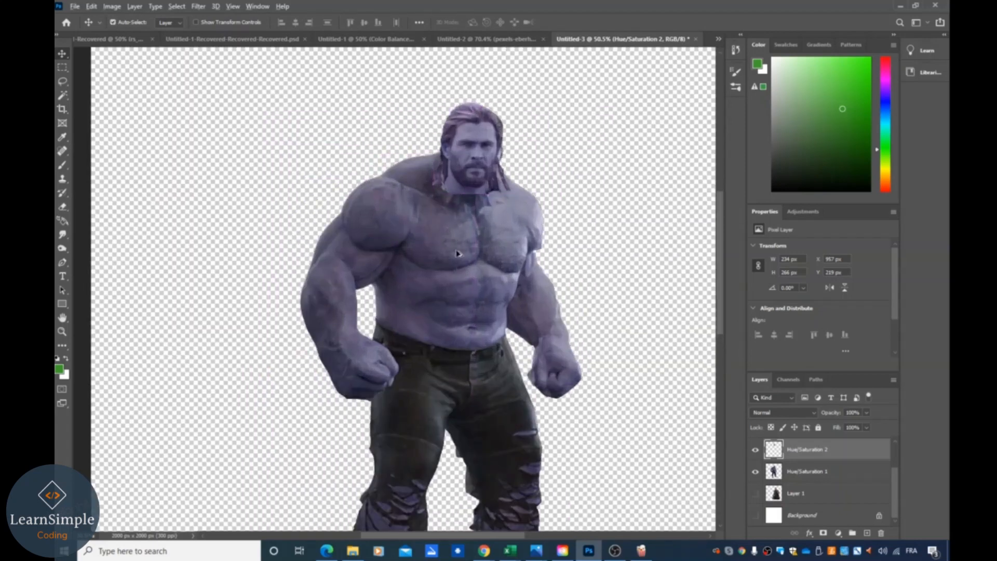
drag(637, 194, 624, 196)
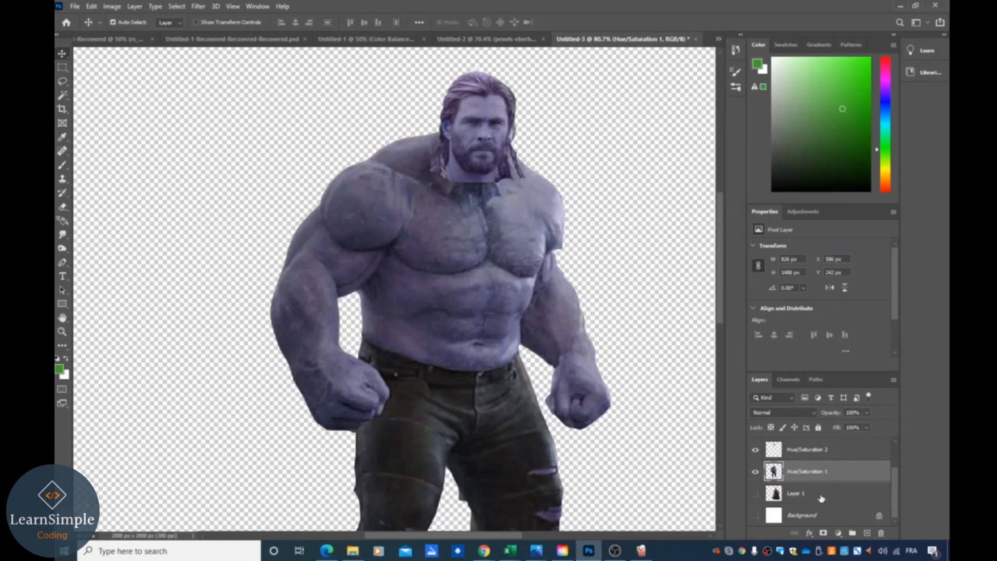
scroll(825, 497, up, 1)
click(815, 477)
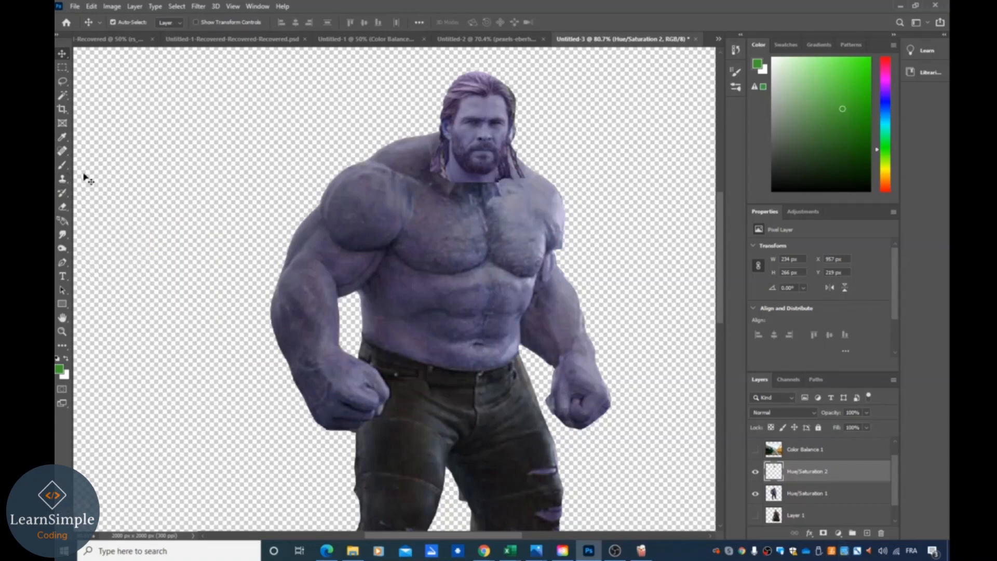
right_click(66, 182)
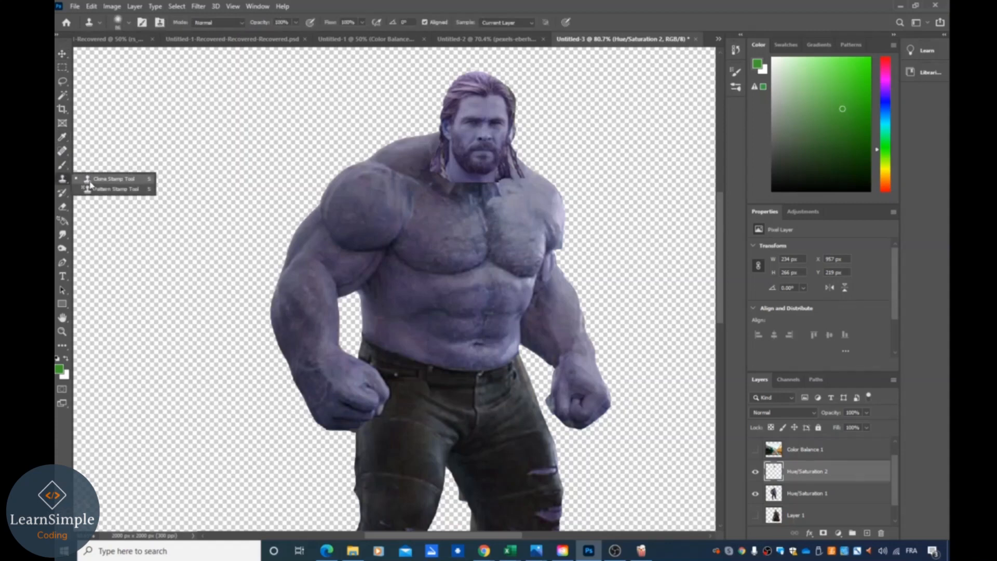
click(90, 181)
alt+click(419, 224)
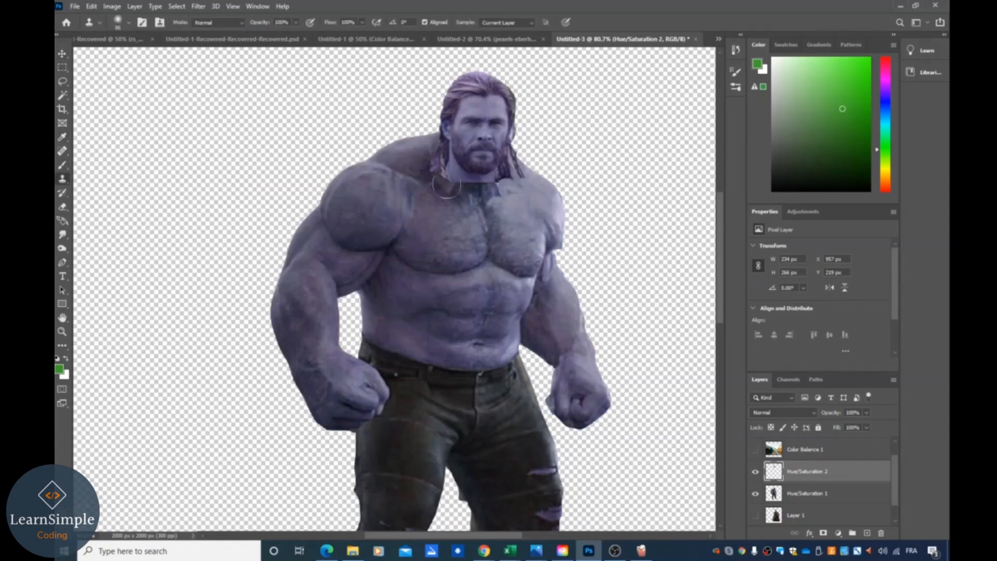
drag(446, 175, 436, 175)
- Try cloning more skin over the left side of the neck, then undo those three clone strokes
click(835, 498)
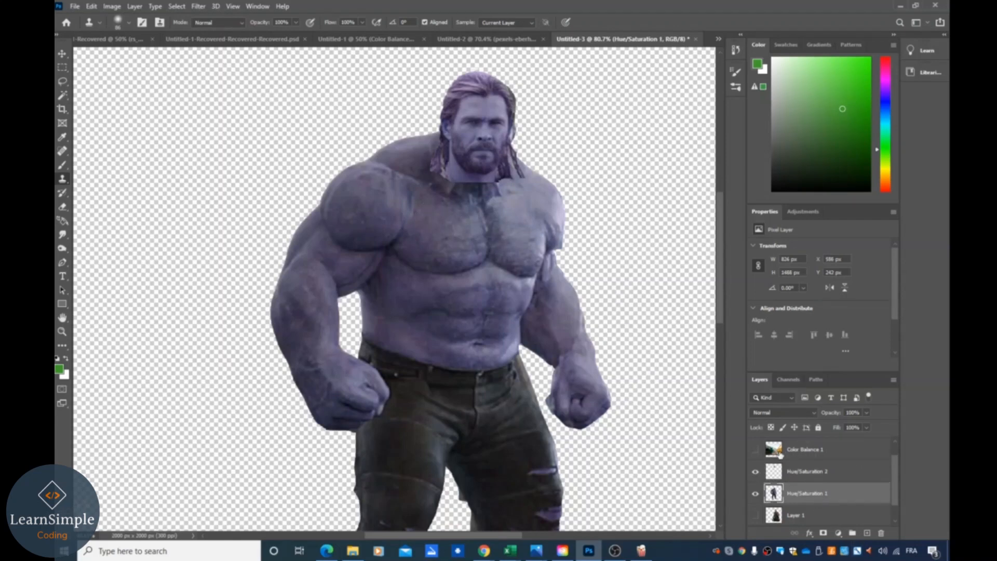
click(796, 474)
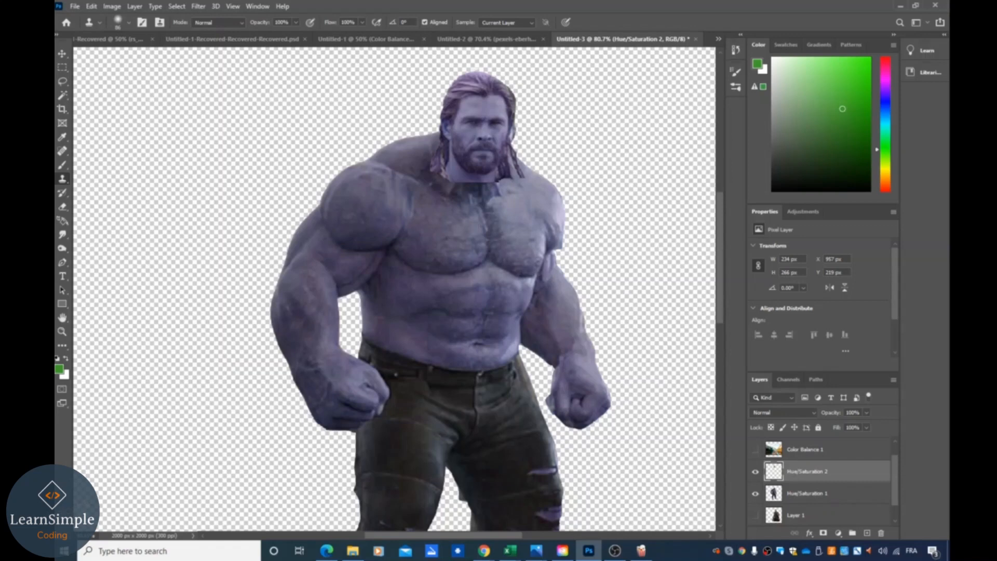
click(433, 169)
click(436, 166)
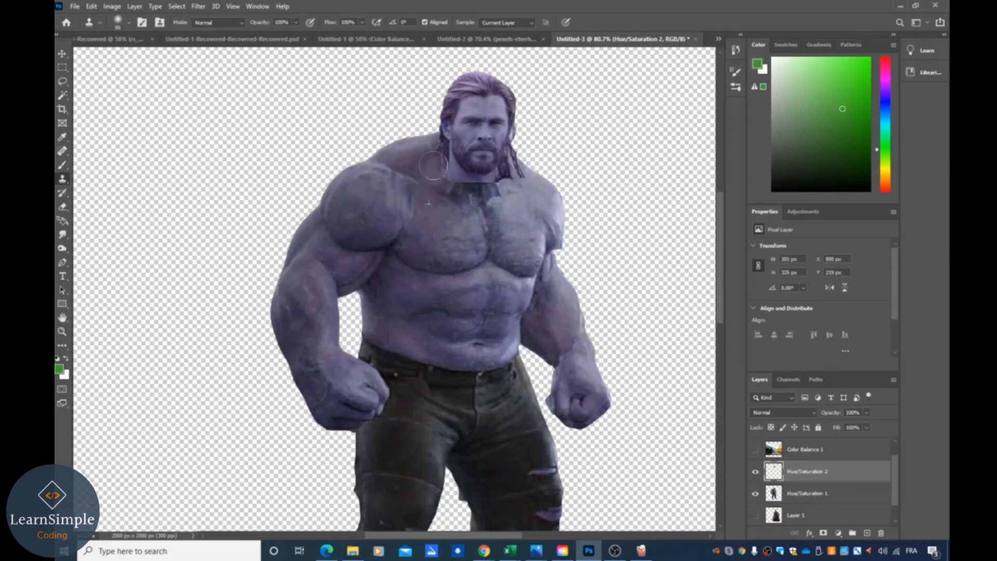
mouse_move(438, 173)
mouse_down()
mouse_move(475, 184)
mouse_move(520, 172)
mouse_move(457, 190)
mouse_move(435, 153)
mouse_up()
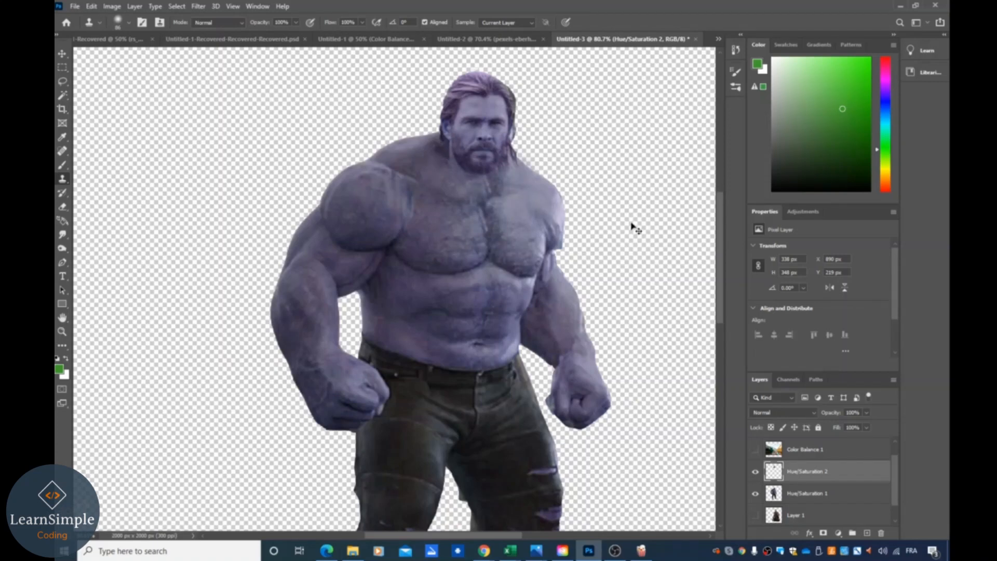
key(ctrl+z)
key(ctrl+z)
key(ctrl+z)
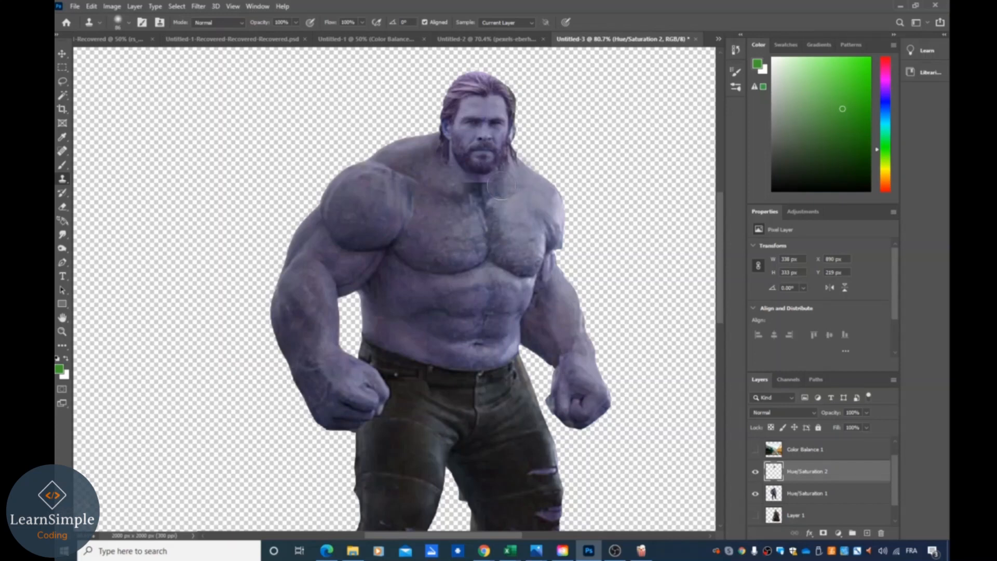
- Clone skin over the right side of the neck, then switch to a smaller soft brush and blend the left side
drag(501, 187, 475, 193)
click(128, 23)
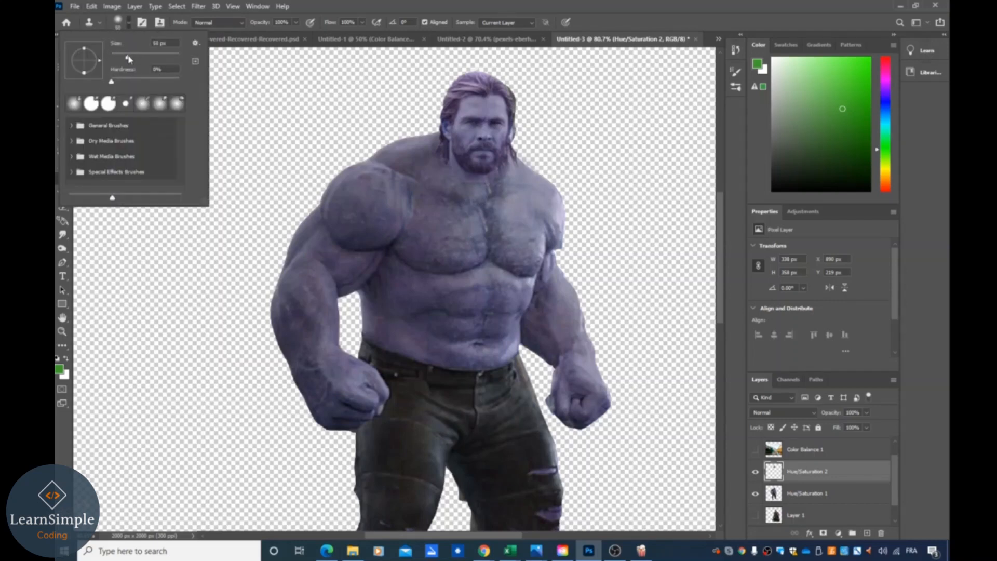
drag(123, 61, 121, 60)
click(461, 180)
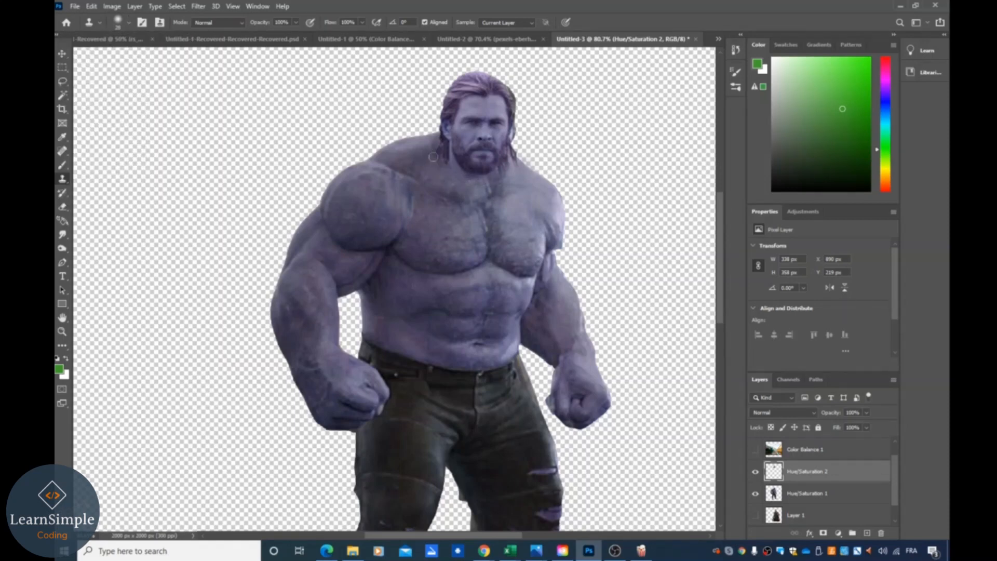
drag(433, 157, 441, 164)
- Try erasing at the top of the head with the Eraser, then undo it
click(64, 209)
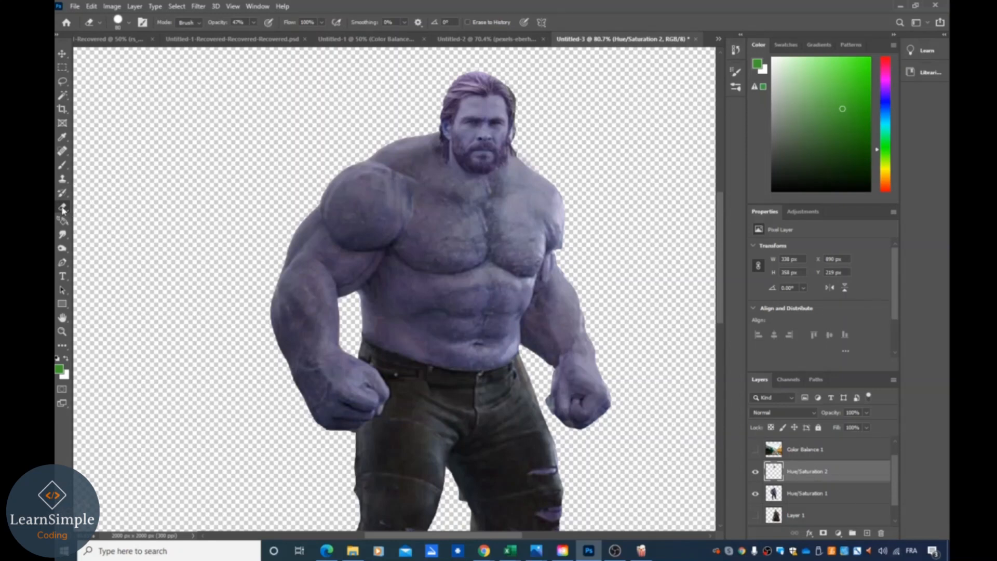
click(487, 101)
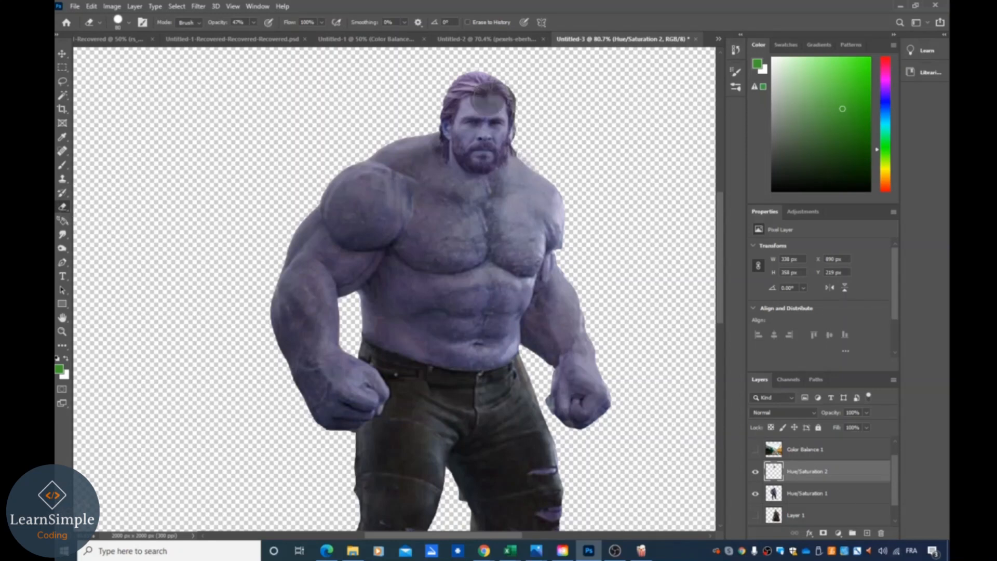
key(ctrl+z)
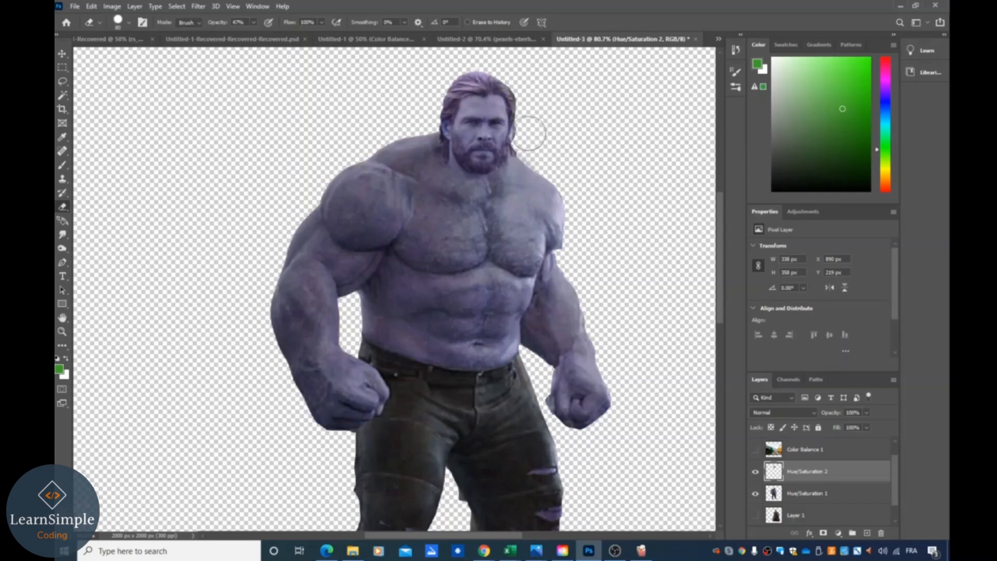
- Hide and reshow the Hulk body layer to inspect the head layer on its own
click(129, 23)
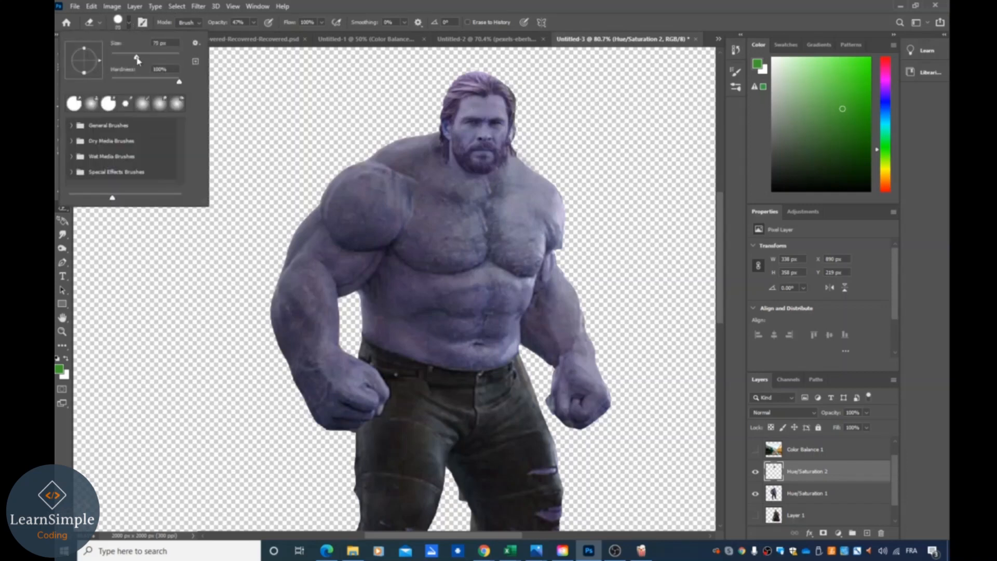
click(222, 229)
right_click(62, 207)
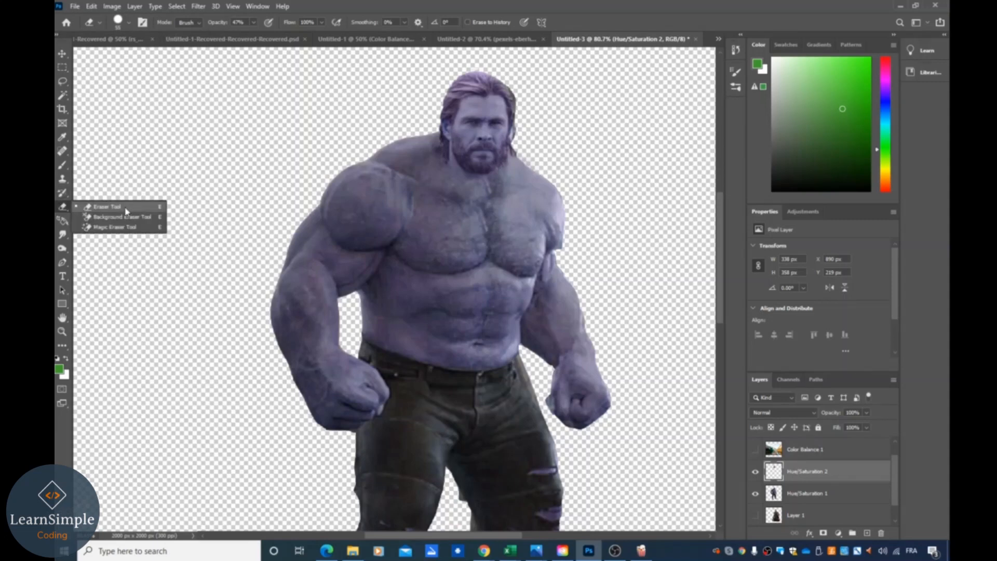
click(107, 206)
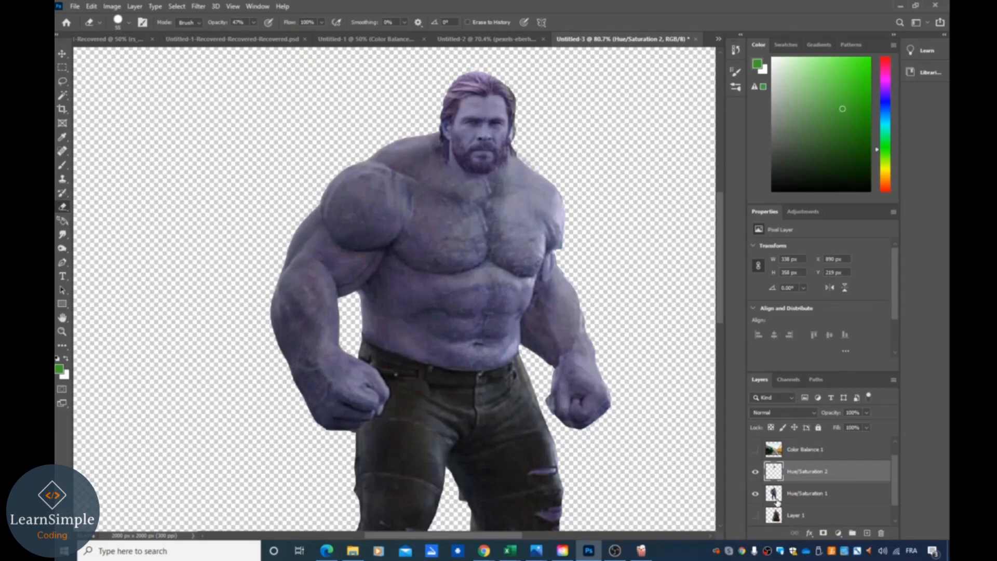
click(755, 495)
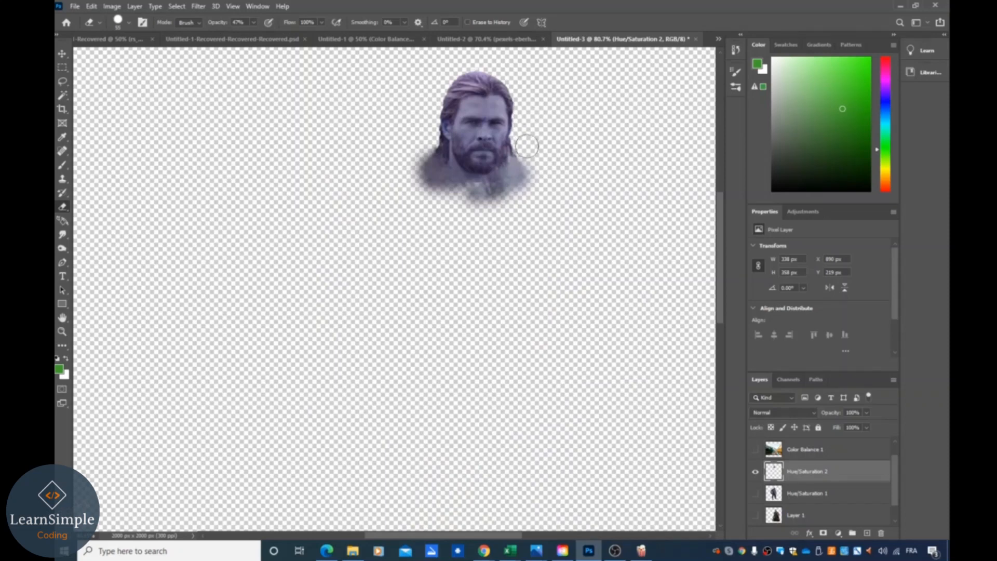
click(756, 494)
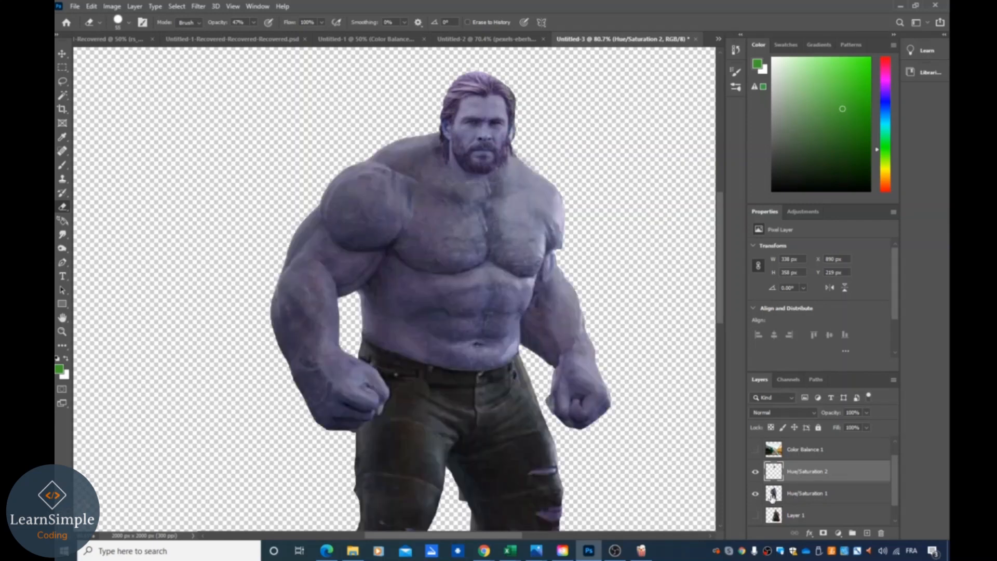
- Nudge the head layer slightly up and right with the Move tool to align it with the neck
click(62, 54)
drag(477, 117, 485, 120)
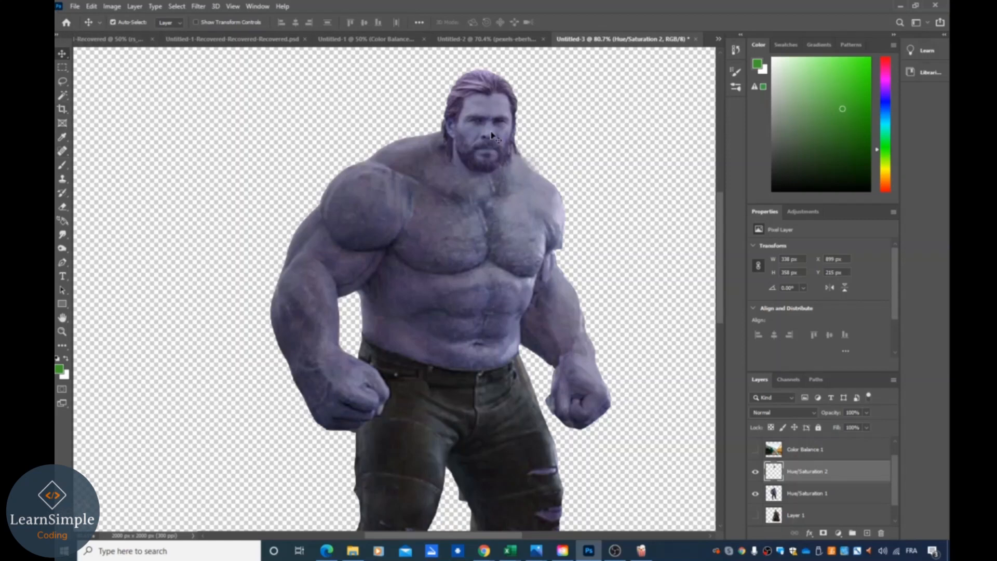
drag(487, 147, 485, 146)
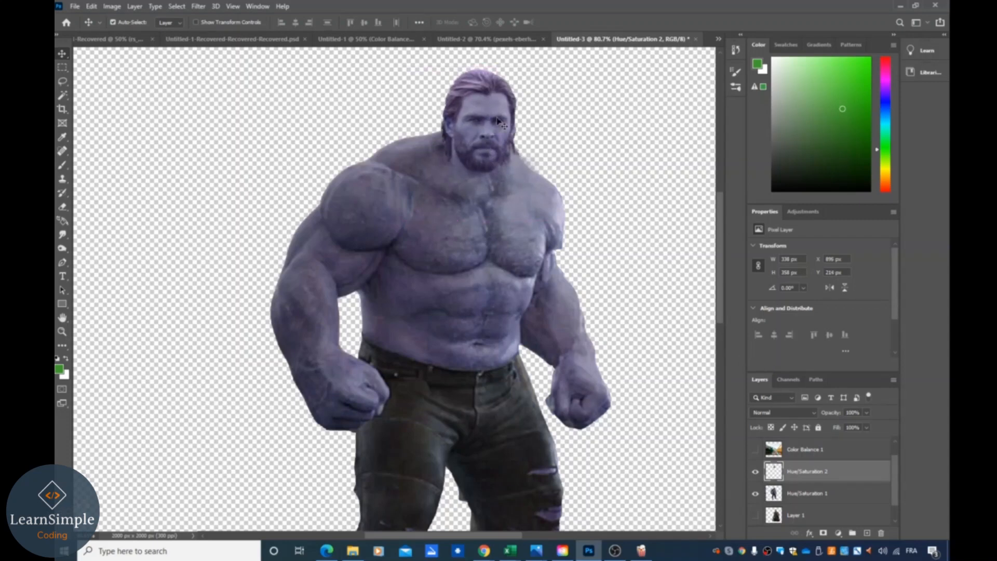
drag(498, 120, 498, 121)
key(ctrl)
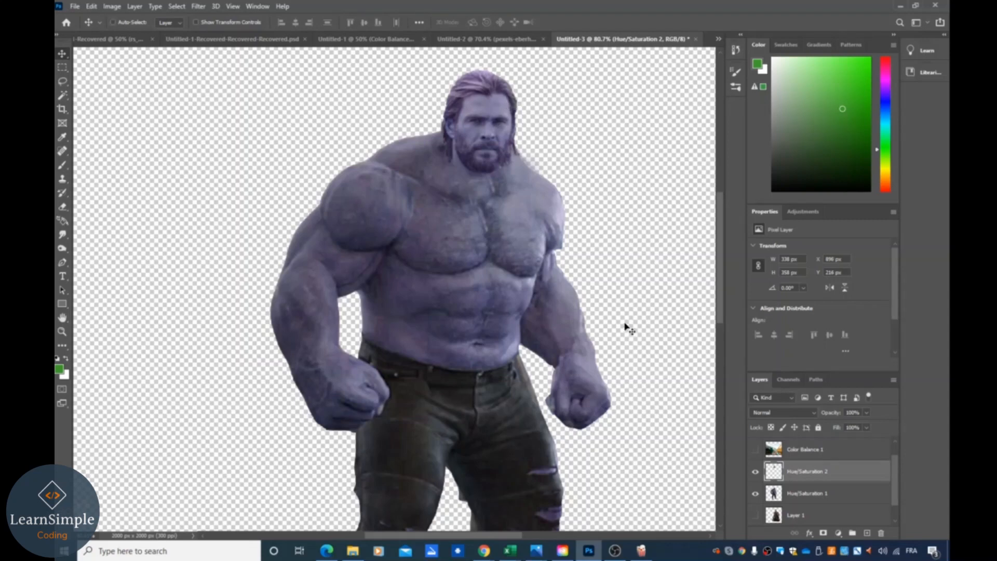
- Select the head layer and duplicate it
scroll(625, 325, right, 2)
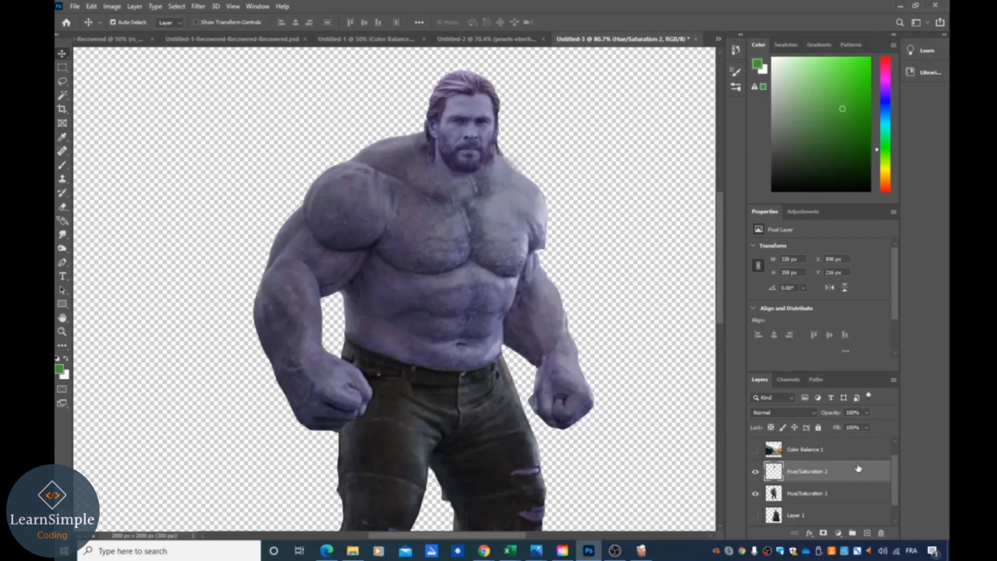
click(821, 502)
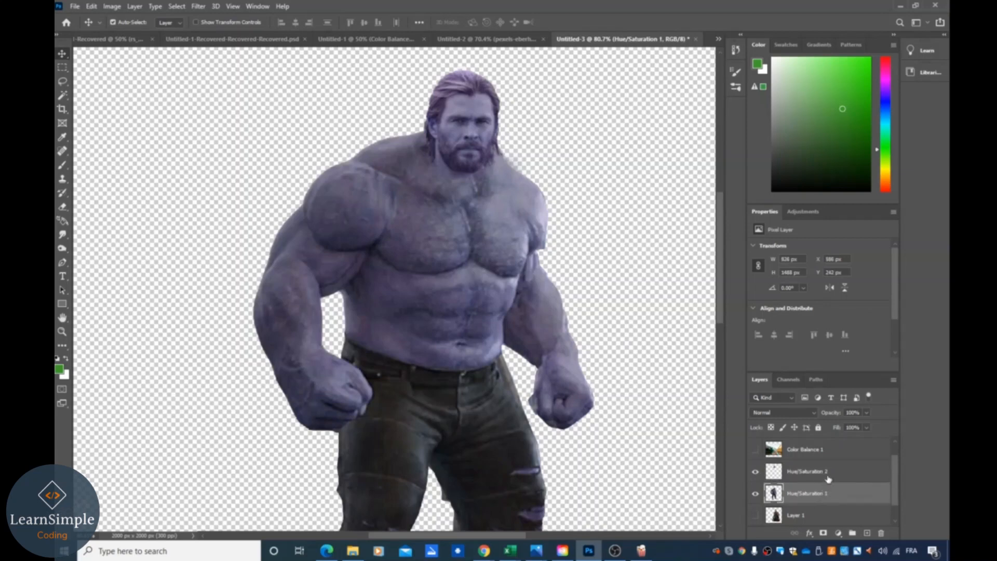
click(827, 474)
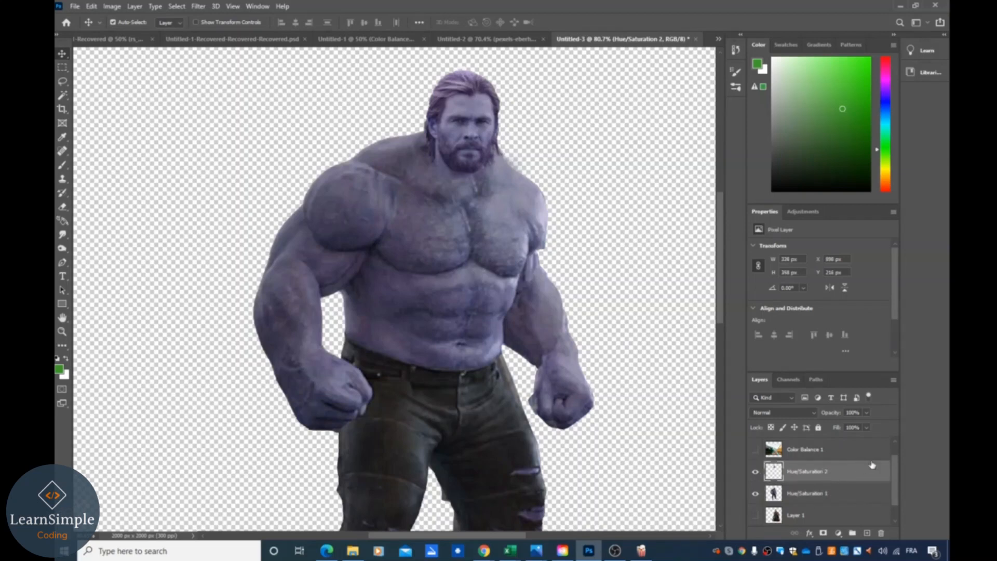
key(ctrl+j)
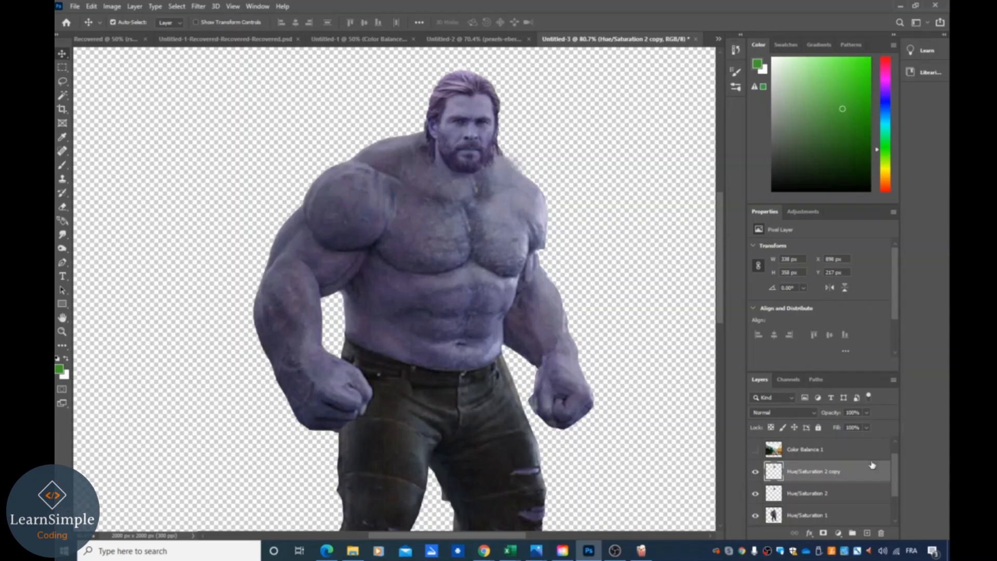
- Try merging the head layers with the Hulk body layer, then undo the merge
click(818, 500)
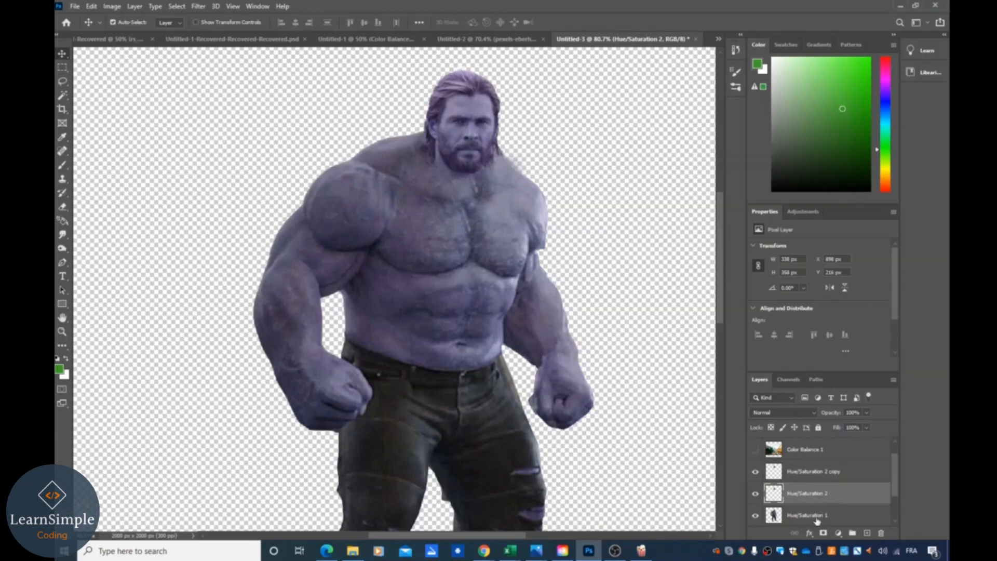
click(817, 516)
shift+click(820, 494)
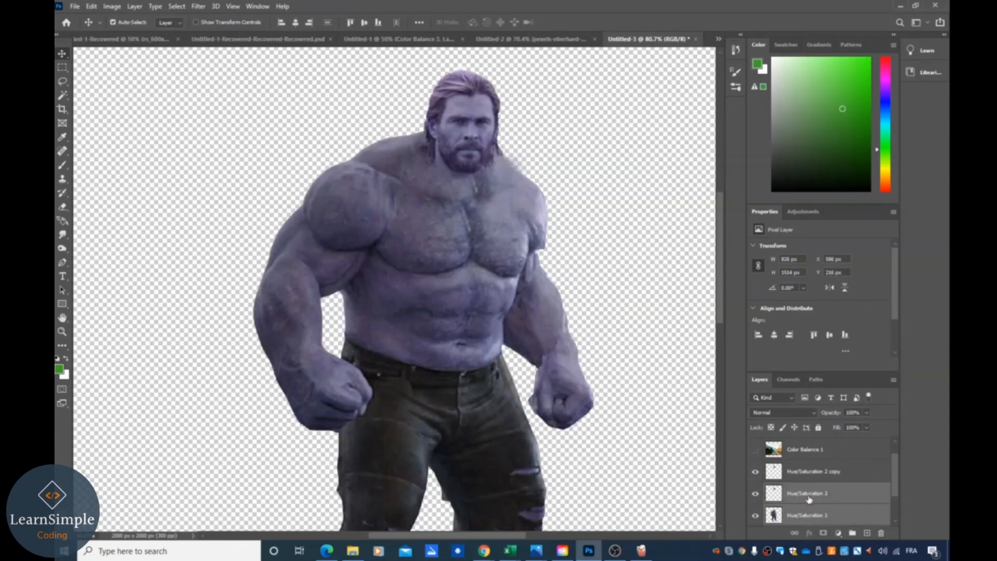
right_click(819, 494)
click(854, 368)
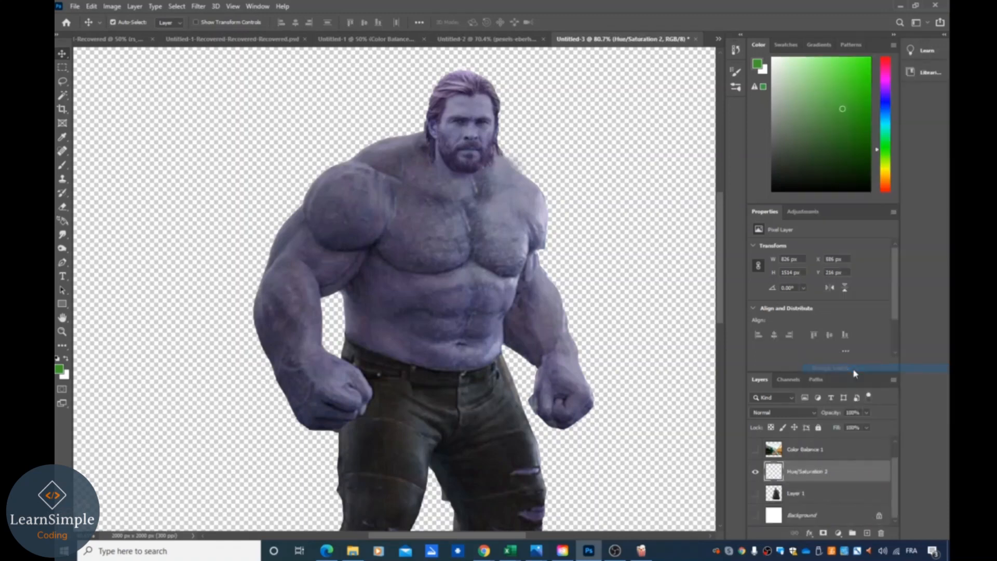
key(ctrl+z)
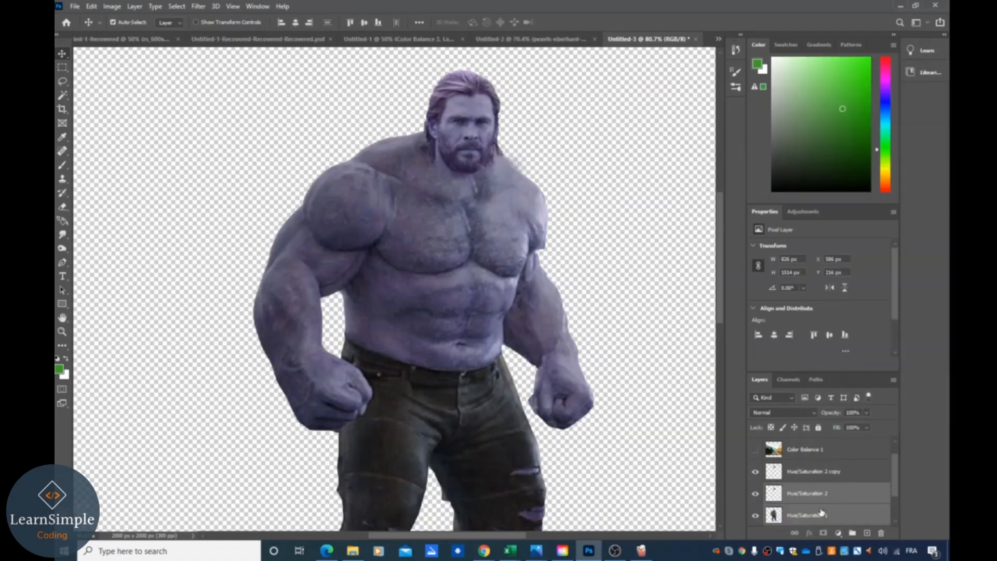
- Merge the original head layer into the Hulk body layer and hide the head copy
right_click(820, 513)
click(836, 383)
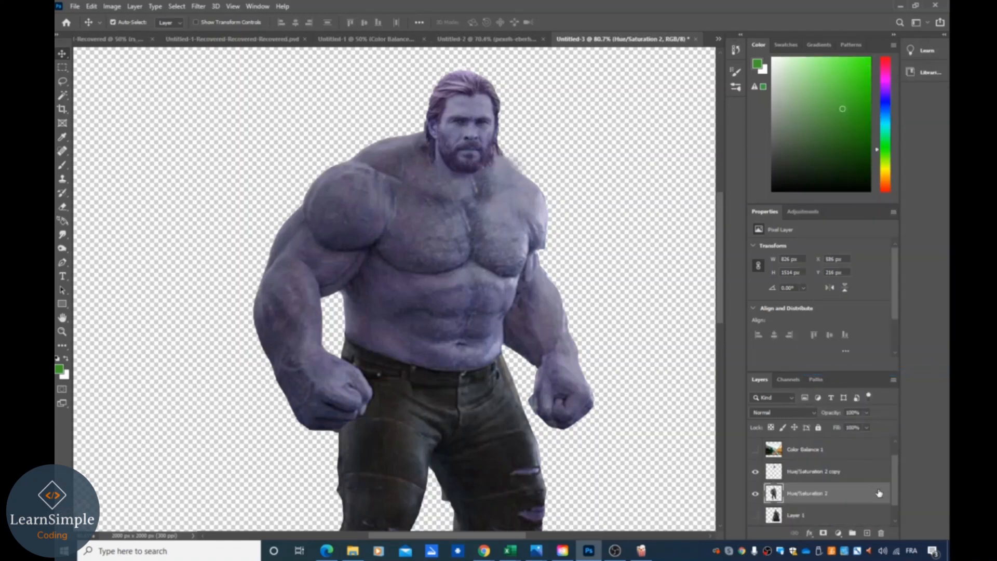
click(755, 494)
click(755, 493)
click(755, 472)
click(756, 493)
click(756, 493)
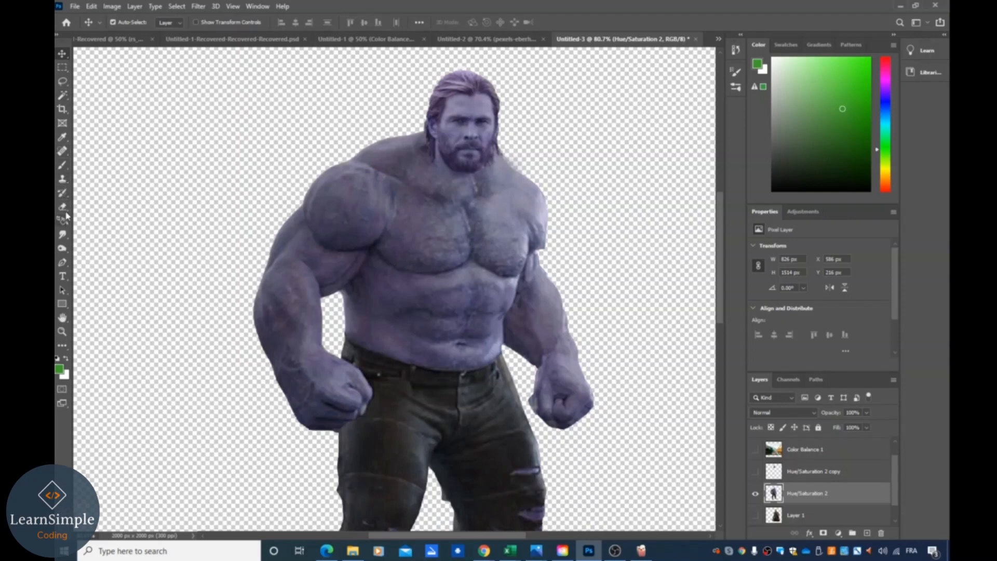
click(62, 180)
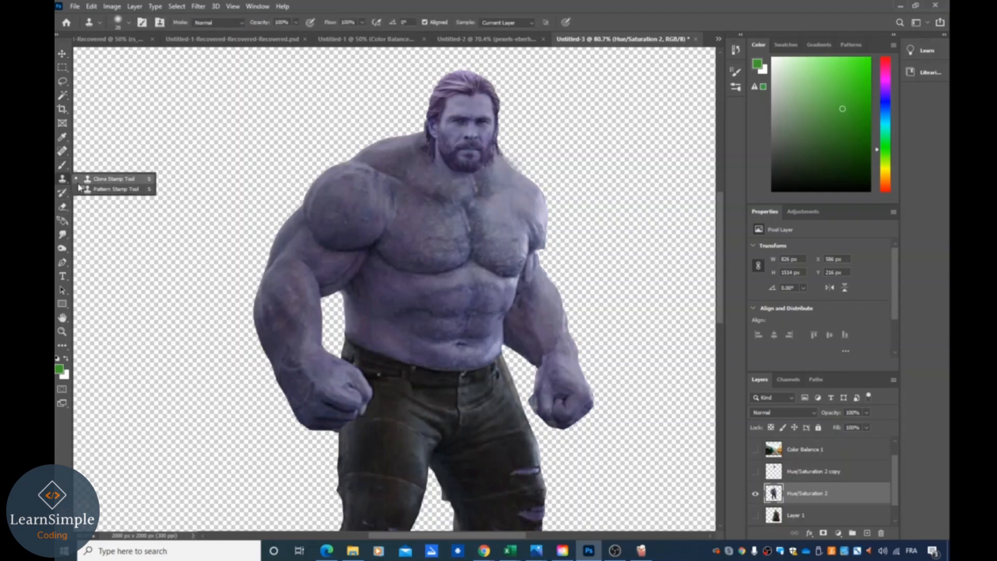
click(539, 251)
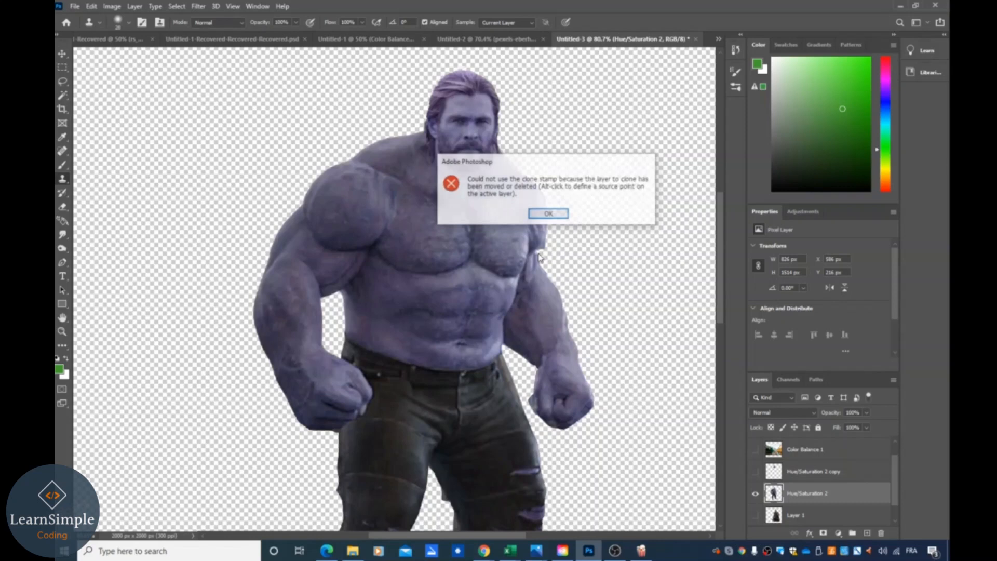
click(559, 216)
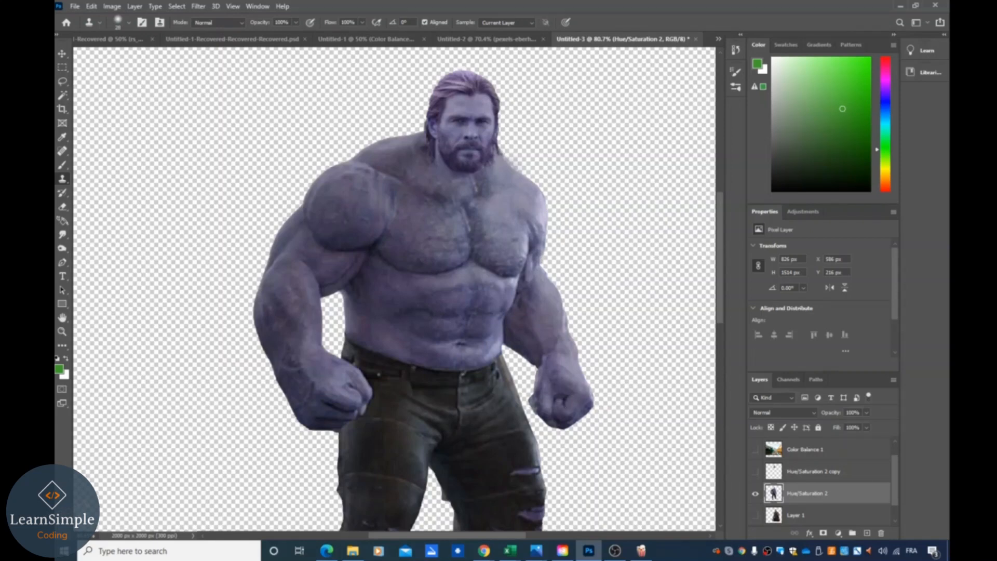
- Select the stray fragment beside the inner knee with the Lasso tool and delete it, then deselect
scroll(475, 382, down, 2)
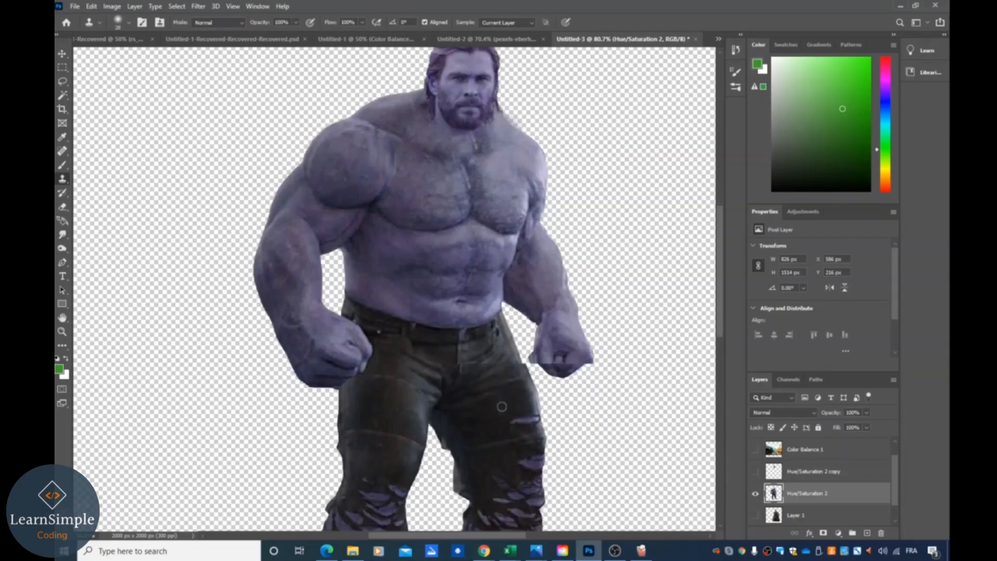
scroll(502, 407, down, 4)
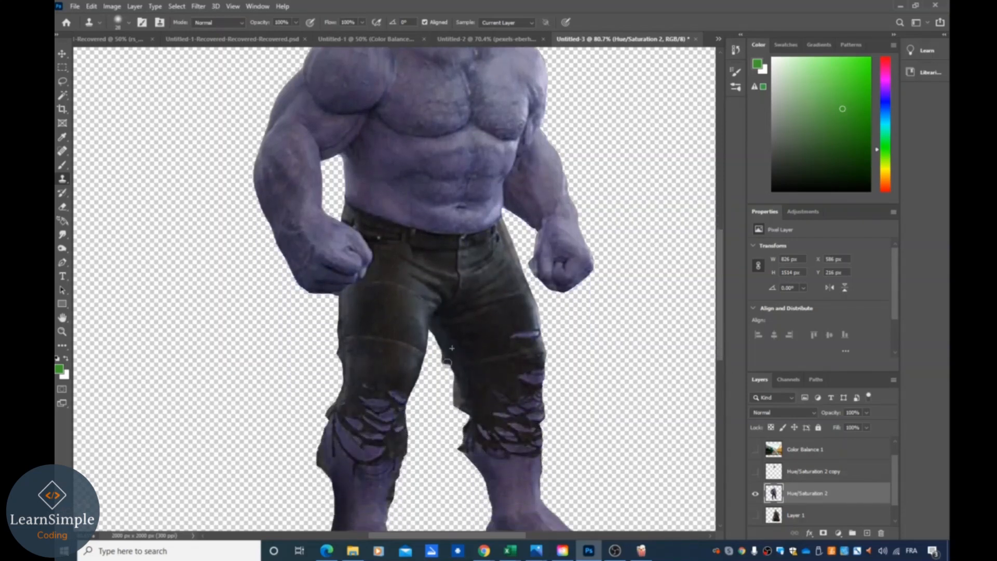
drag(447, 362, 455, 379)
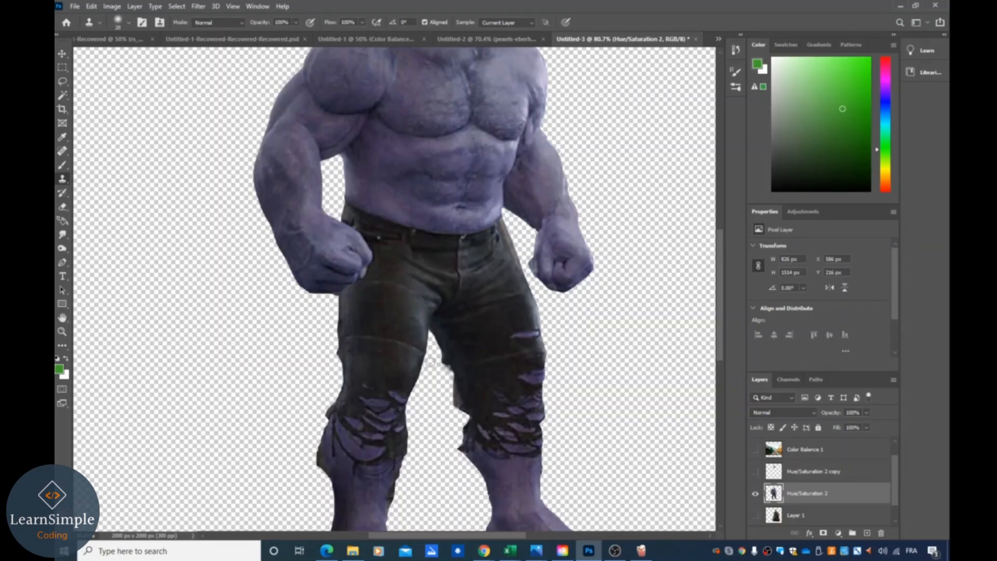
click(63, 81)
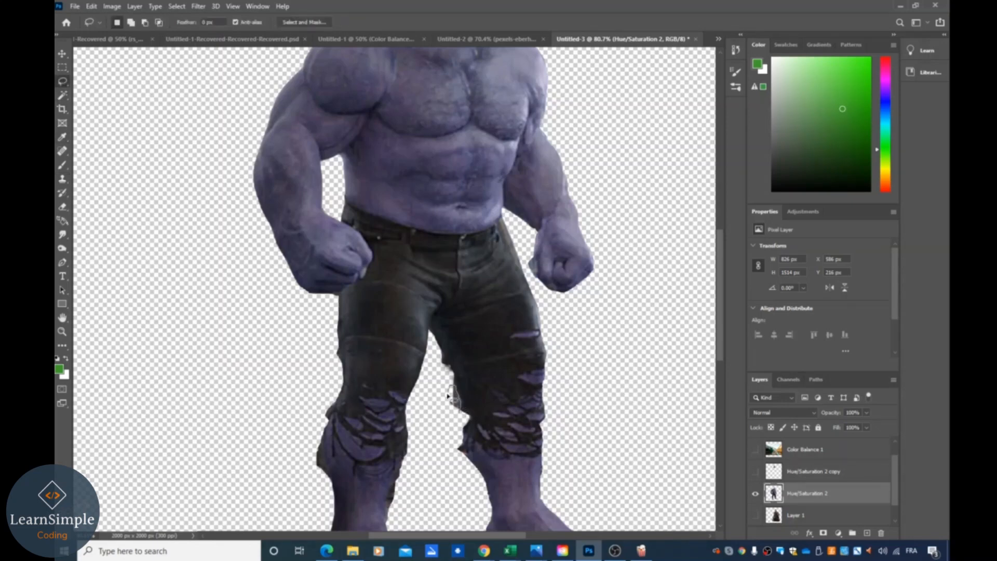
drag(447, 396, 459, 416)
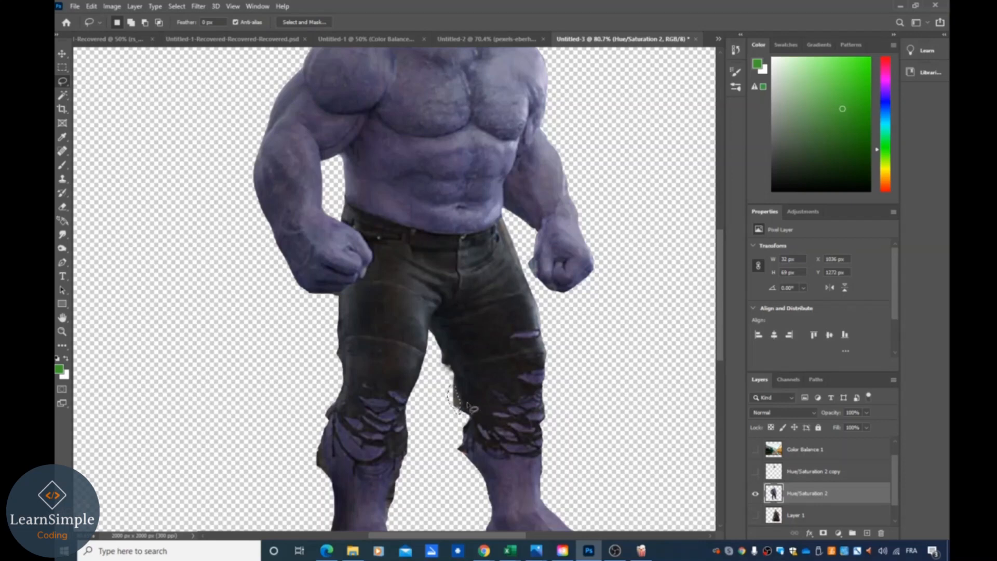
key(Delete)
key(ctrl+d)
- Lasso and delete the remaining stray fragments along the knees and the outer lower leg
drag(443, 358, 473, 416)
mouse_move(456, 402)
mouse_down()
mouse_move(466, 415)
mouse_move(450, 383)
mouse_up()
key(Delete)
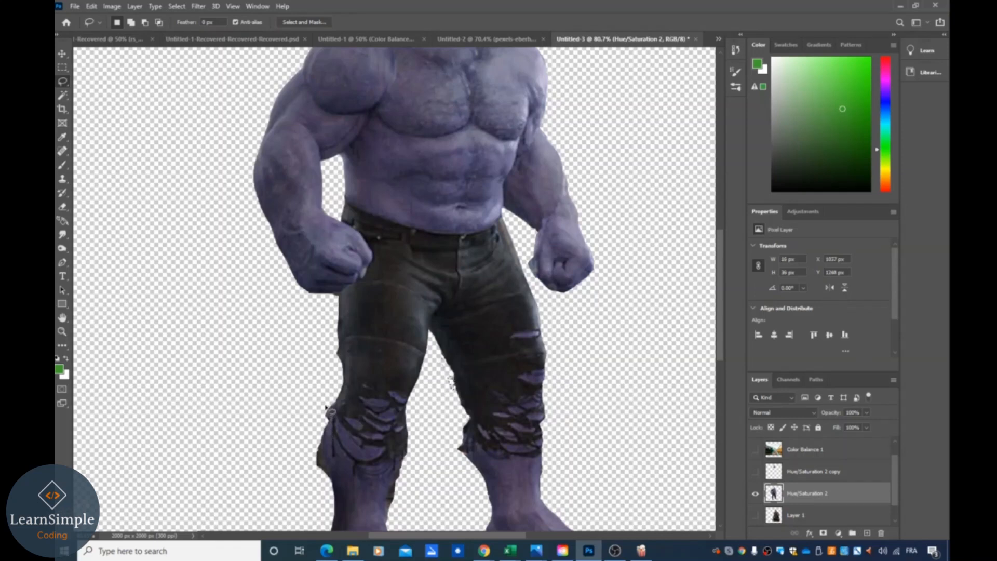
mouse_move(334, 398)
mouse_down()
mouse_move(338, 418)
mouse_move(325, 424)
mouse_move(332, 398)
mouse_up()
key(Delete)
- Lasso leftover stray pixels along the edges of the lower legs for cleanup
mouse_move(324, 442)
mouse_down()
mouse_move(326, 467)
mouse_move(315, 460)
mouse_up()
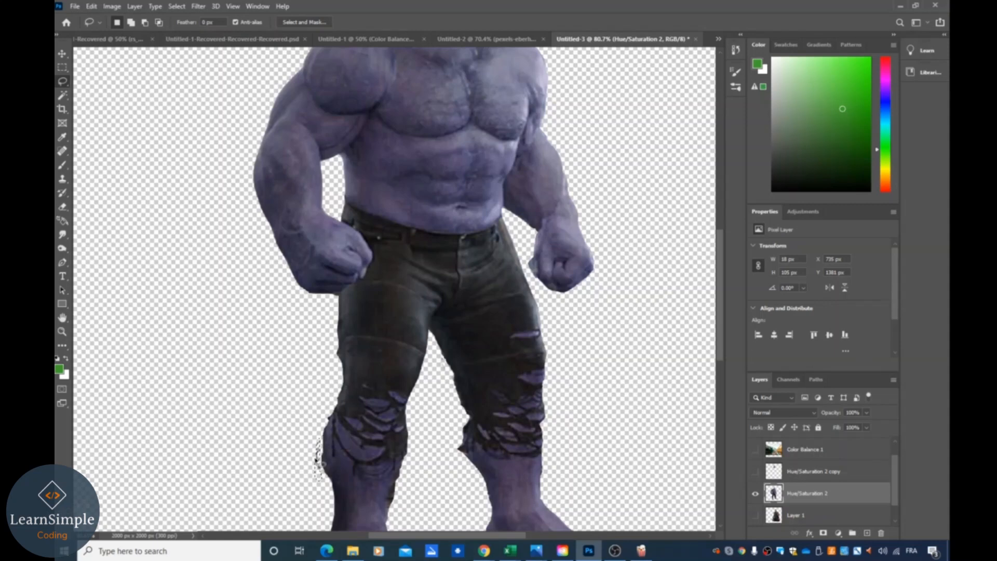
click(325, 491)
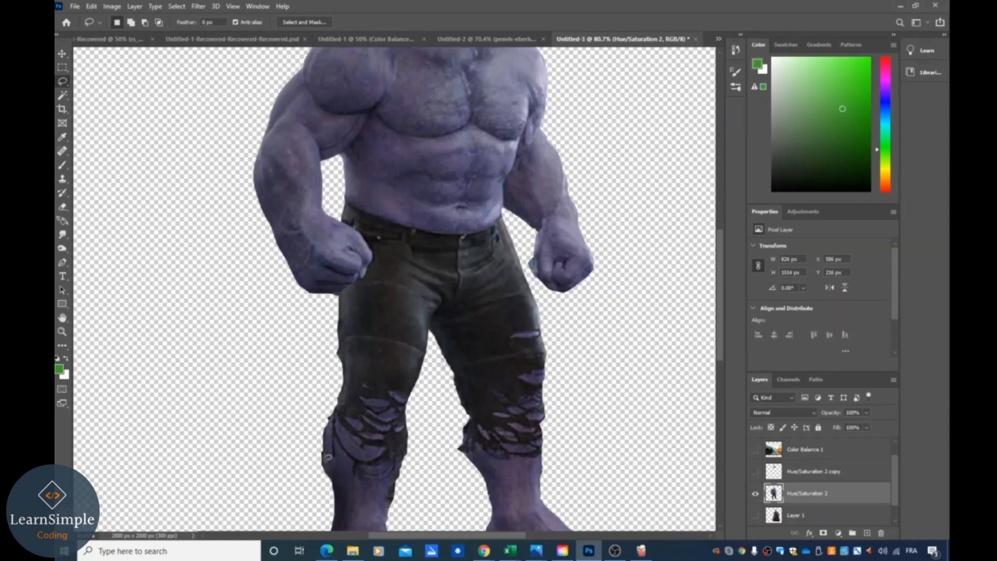
drag(322, 454, 325, 477)
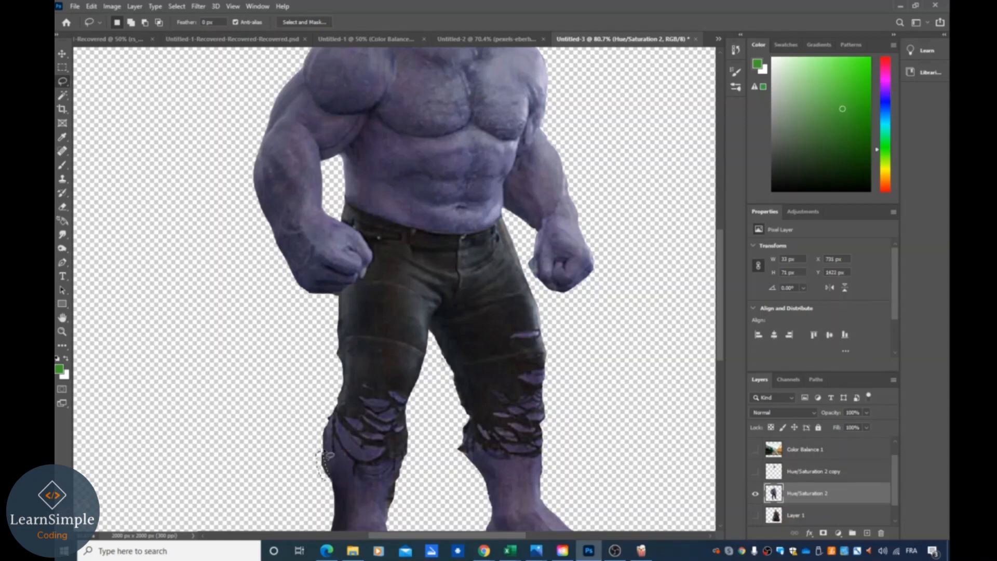
scroll(445, 446, right, 2)
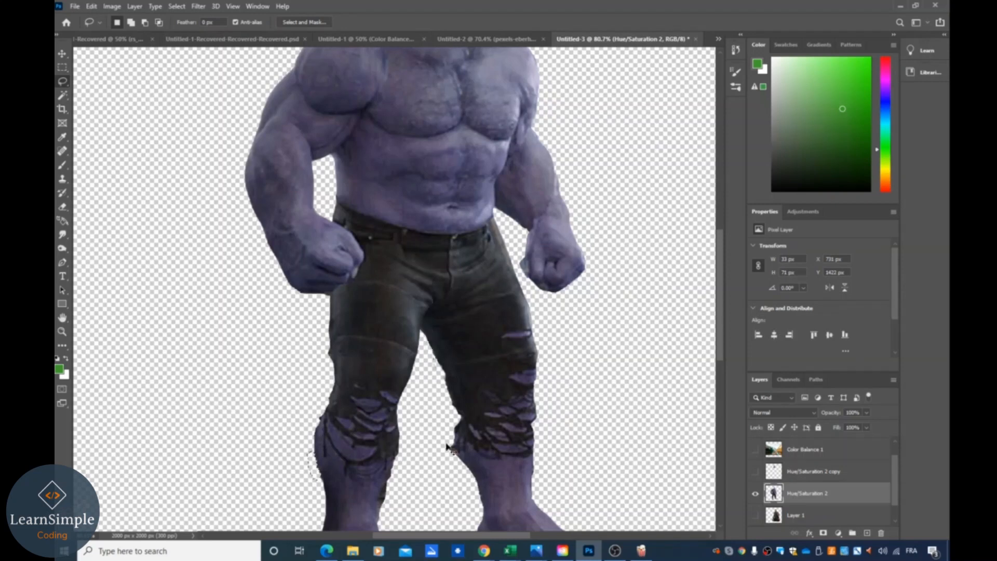
scroll(437, 446, down, 3)
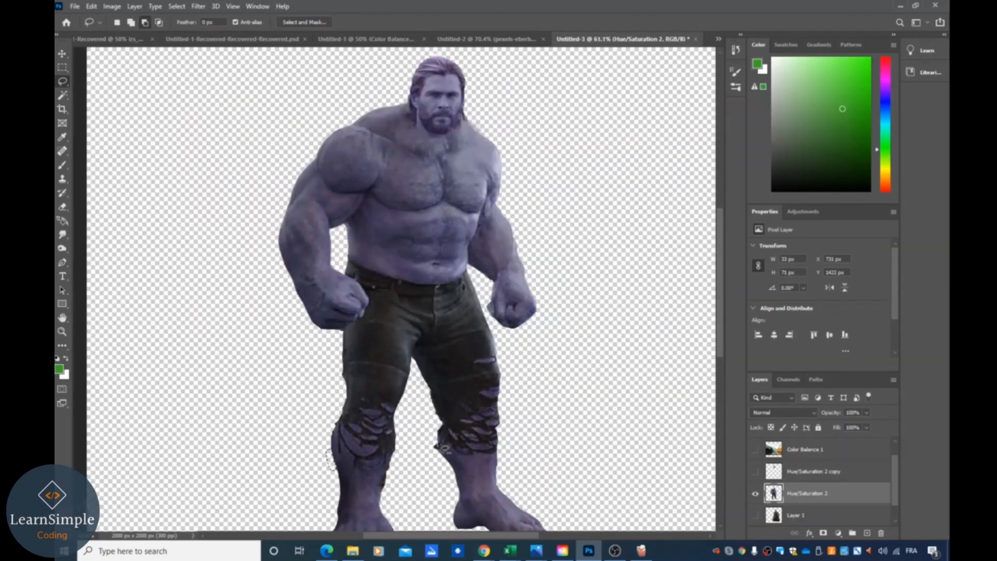
mouse_move(441, 429)
mouse_down()
mouse_move(436, 458)
mouse_move(438, 429)
mouse_up()
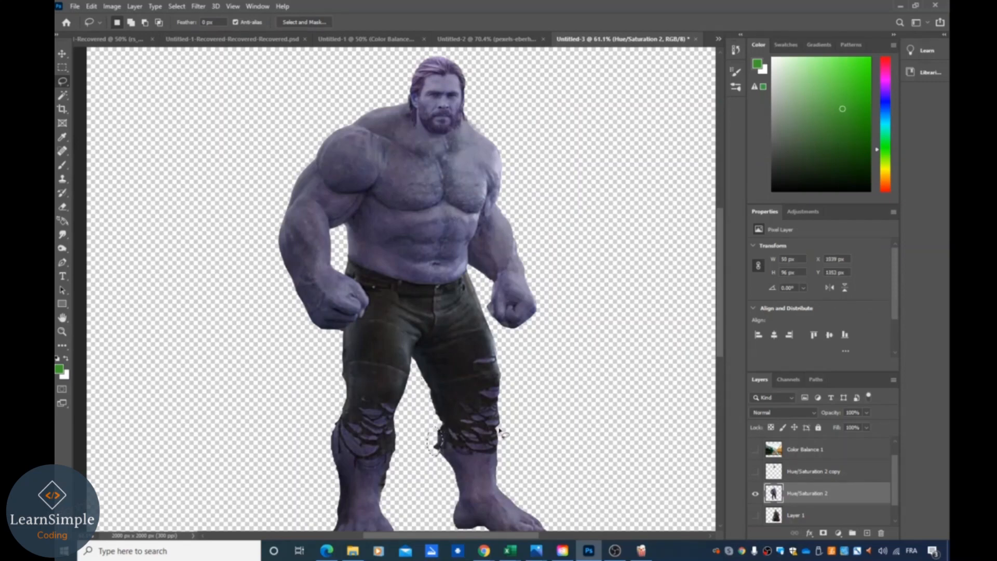
click(433, 447)
drag(437, 460, 450, 432)
- Lasso an area beside the fist, then undo that selection
scroll(546, 451, down, 1)
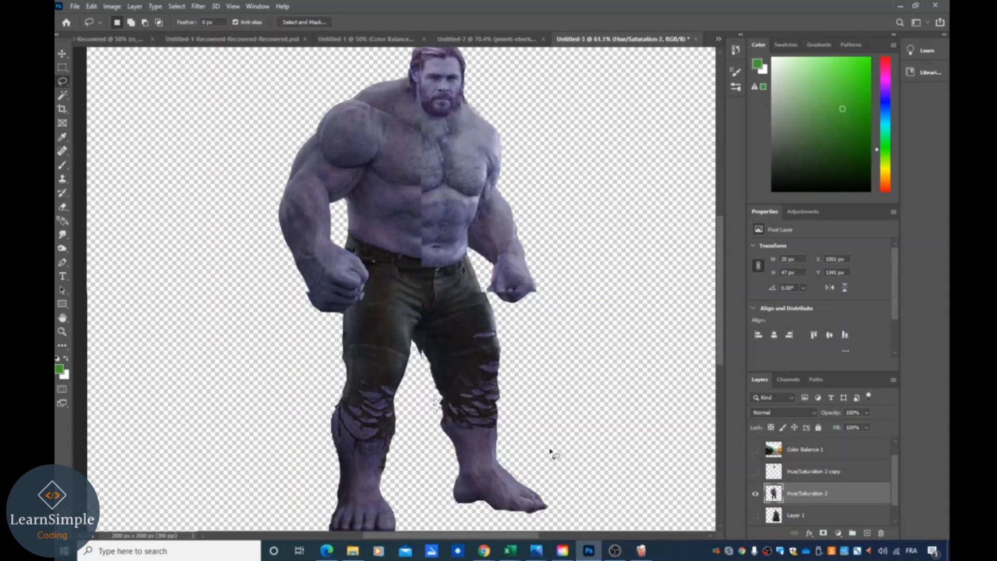
scroll(623, 431, up, 2)
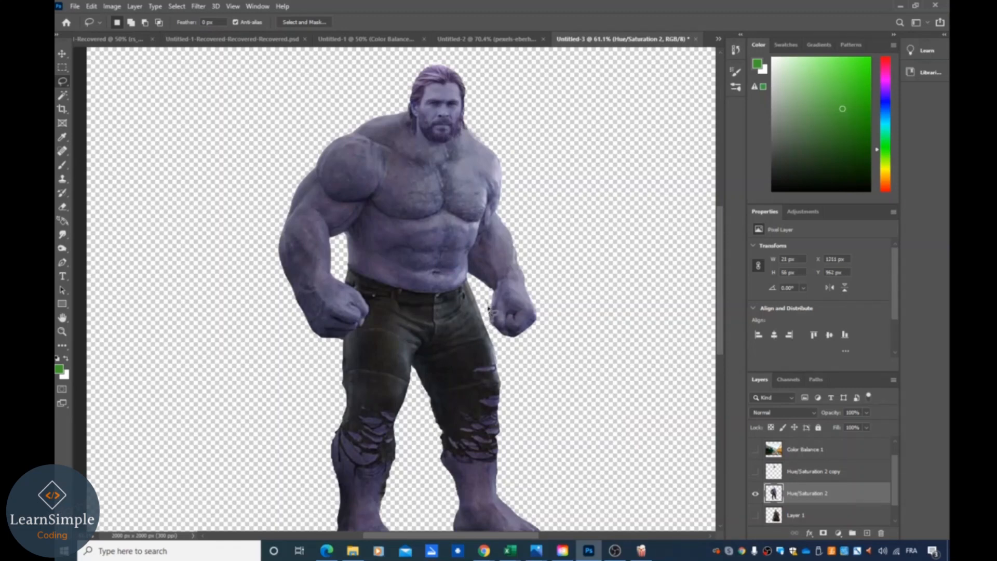
mouse_move(491, 314)
mouse_down()
mouse_move(494, 335)
mouse_move(486, 302)
mouse_move(499, 318)
mouse_move(500, 302)
mouse_up()
click(575, 318)
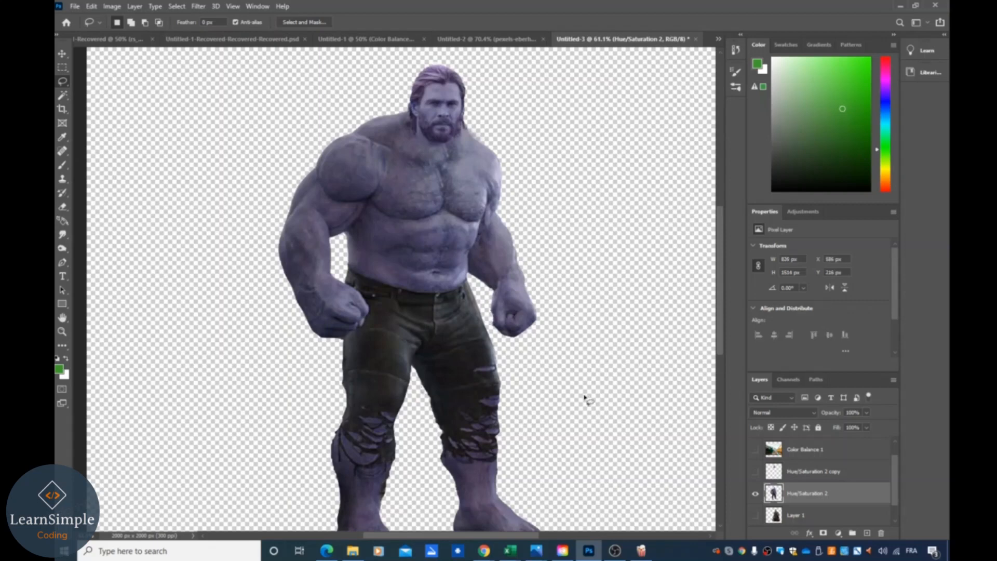
key(ctrl+z)
click(575, 323)
- Show the lake background layer and move the Hulk body layer above it in the stack
scroll(646, 433, down, 3)
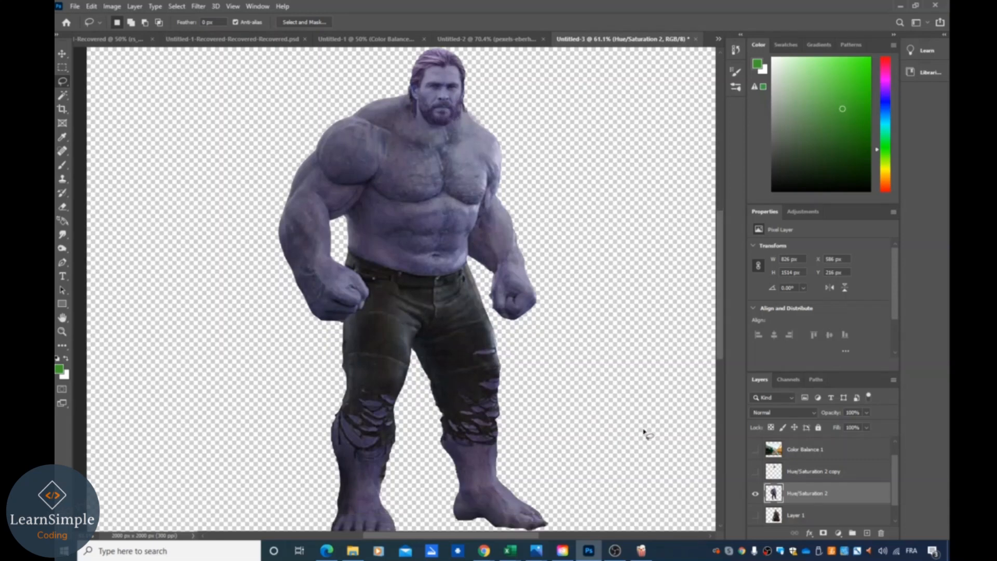
scroll(614, 483, up, 4)
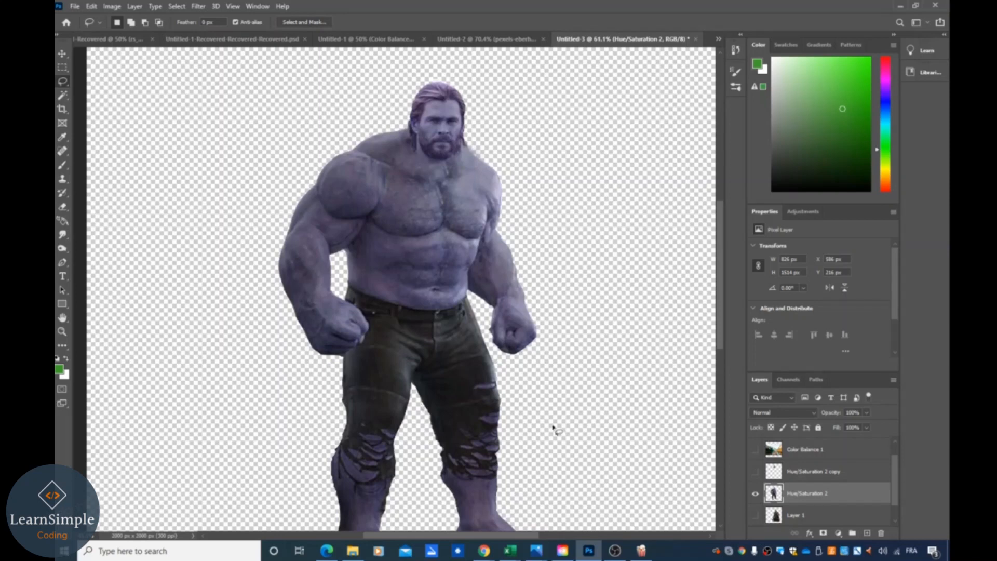
scroll(514, 418, down, 1)
scroll(578, 423, down, 1)
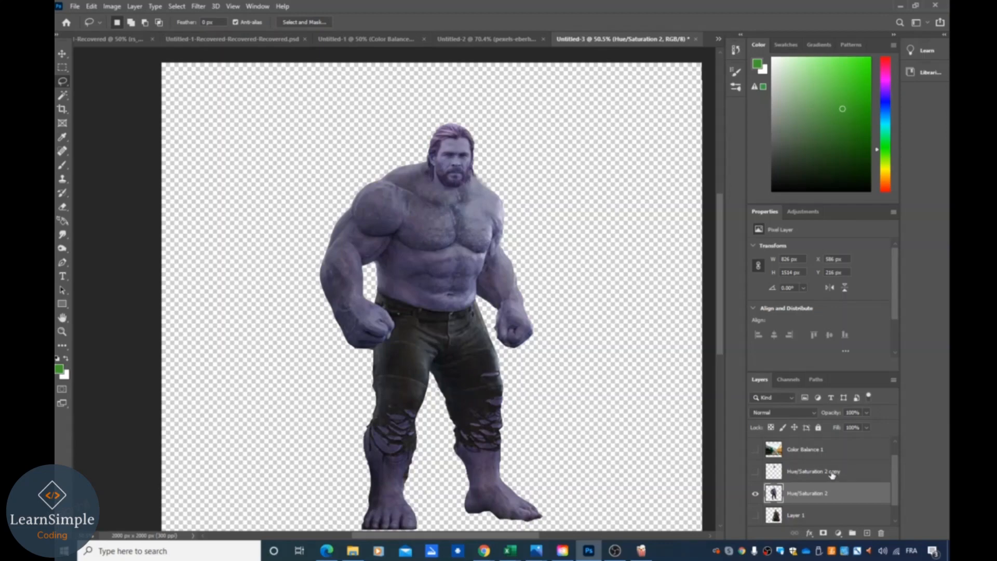
click(755, 450)
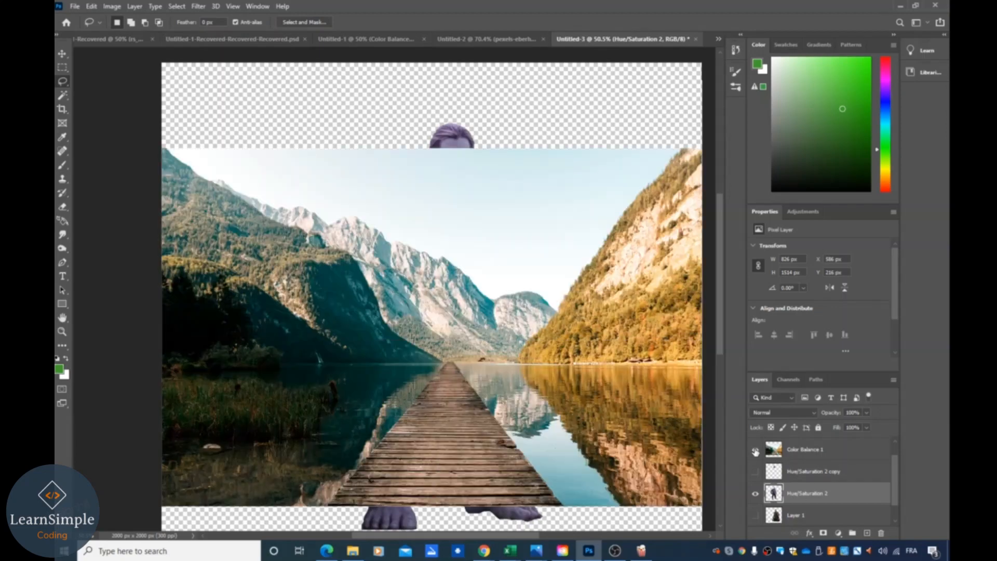
drag(803, 502, 802, 443)
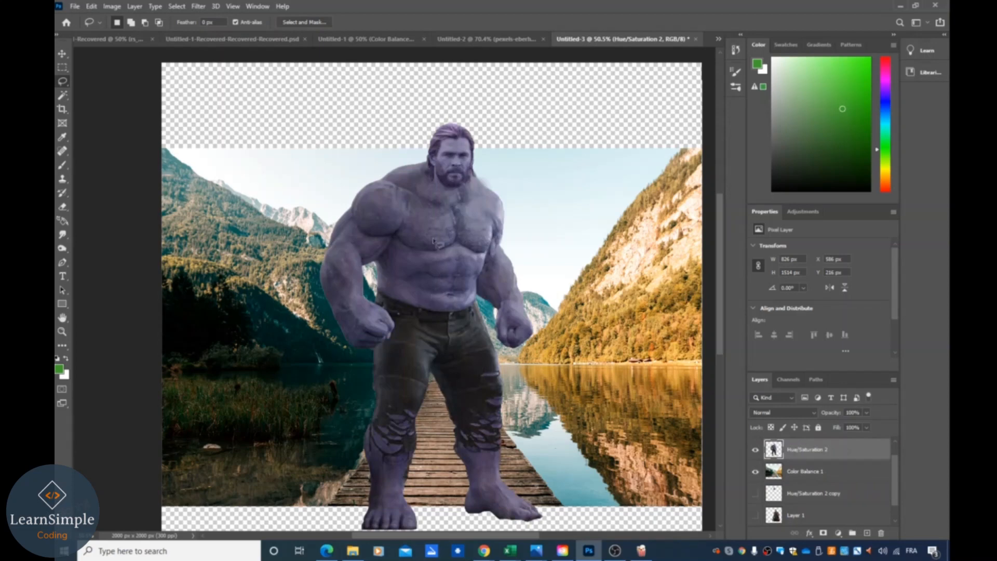
- Scale the Hulk figure down to about 50% with Free Transform and centre it over the pier
click(62, 54)
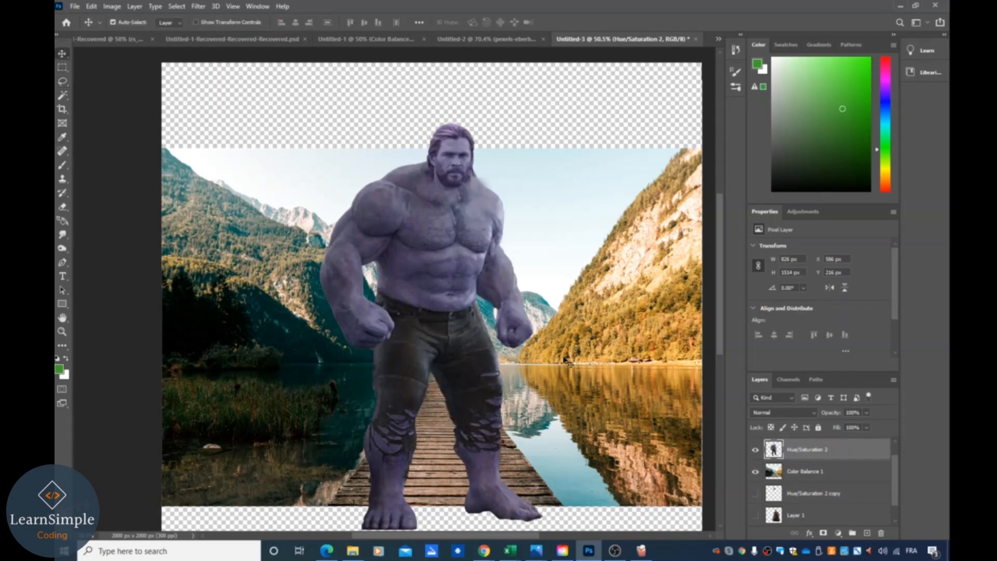
drag(441, 294, 448, 286)
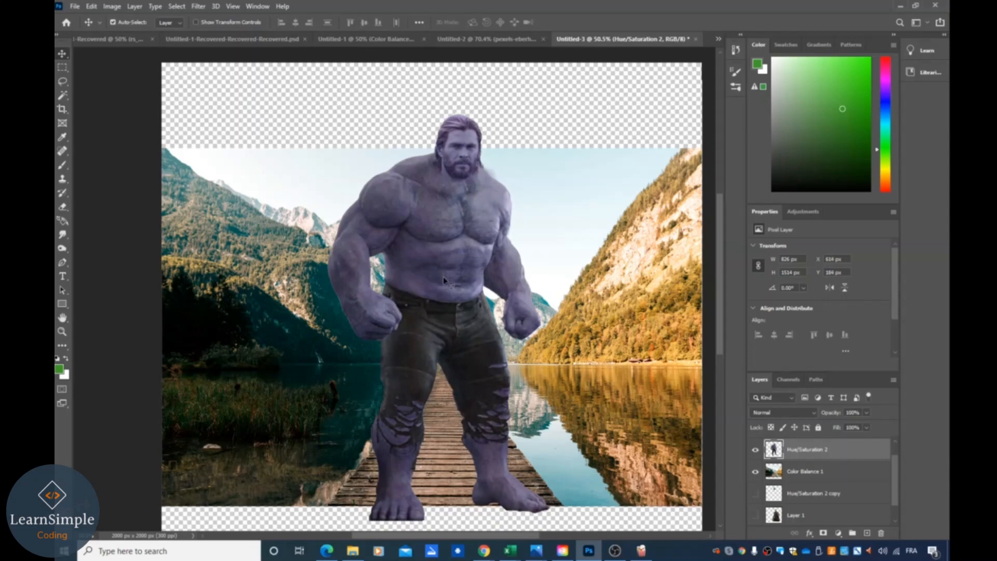
key(ctrl+t)
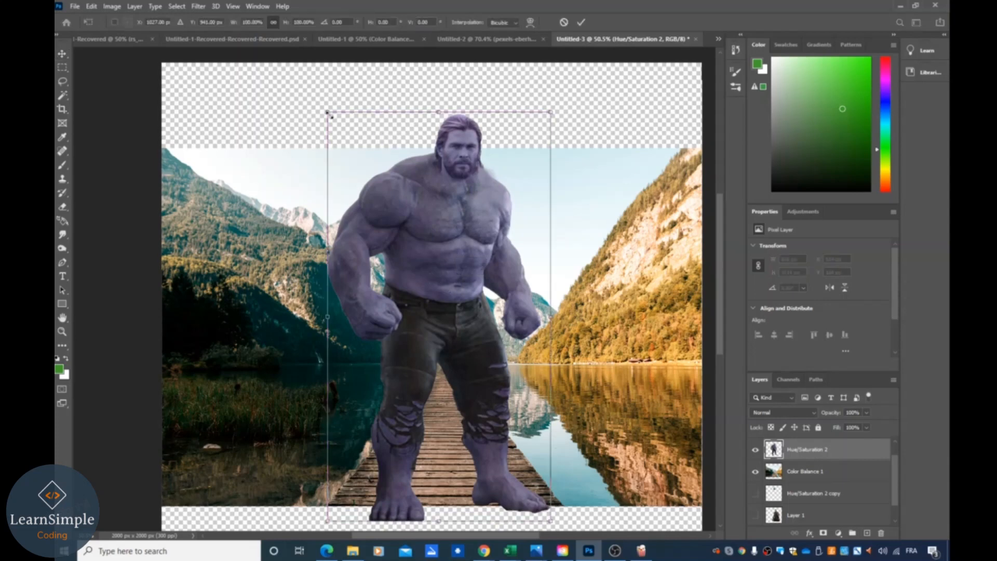
drag(329, 114, 397, 239)
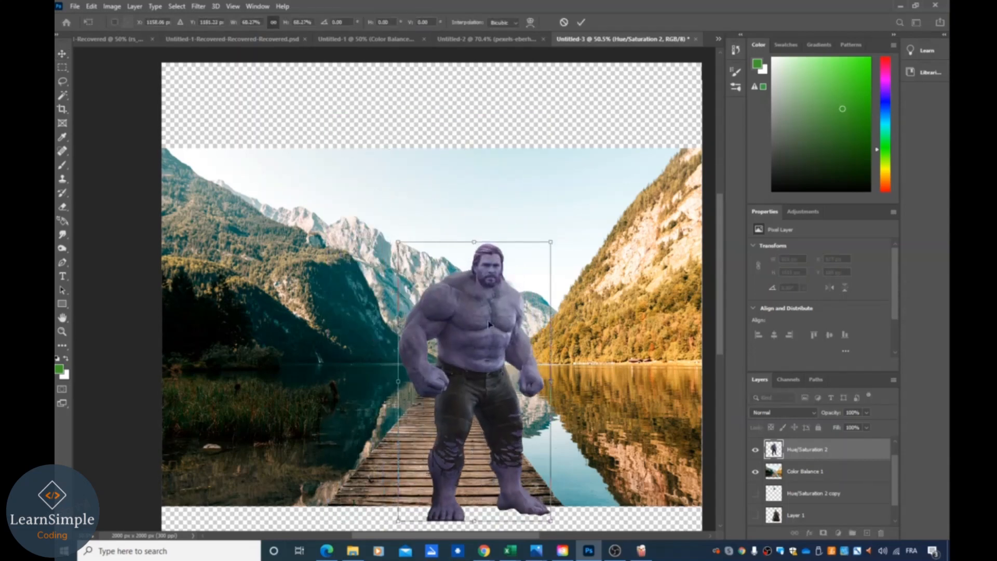
mouse_move(486, 322)
mouse_down()
mouse_move(476, 305)
mouse_move(468, 314)
mouse_up()
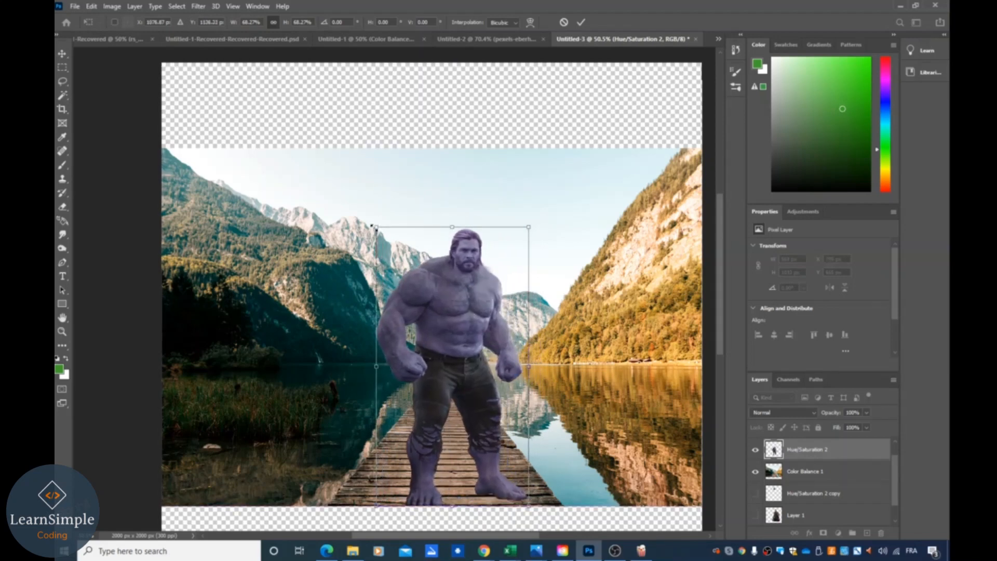
drag(372, 225, 410, 269)
drag(473, 374, 450, 375)
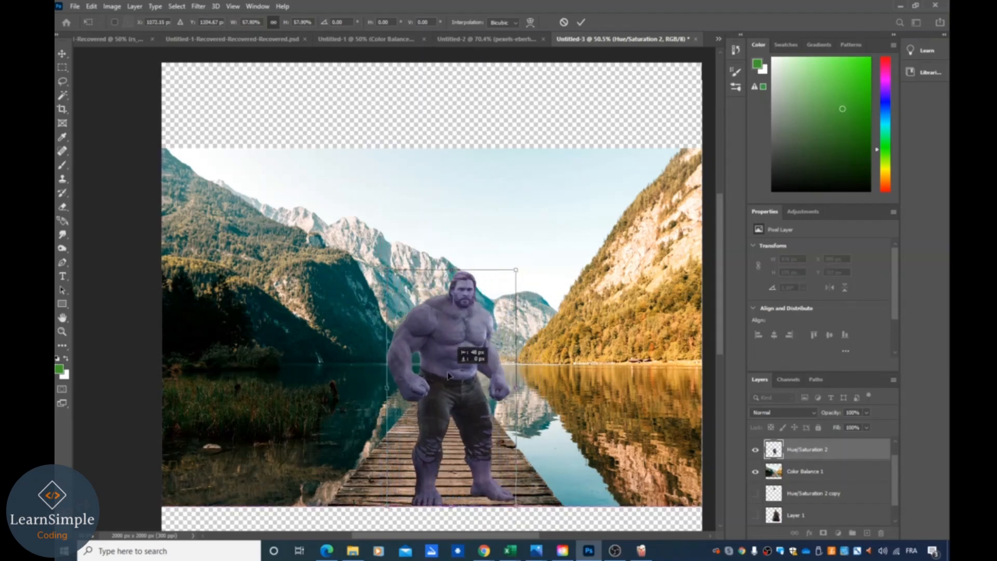
drag(387, 270, 404, 303)
drag(461, 370, 455, 338)
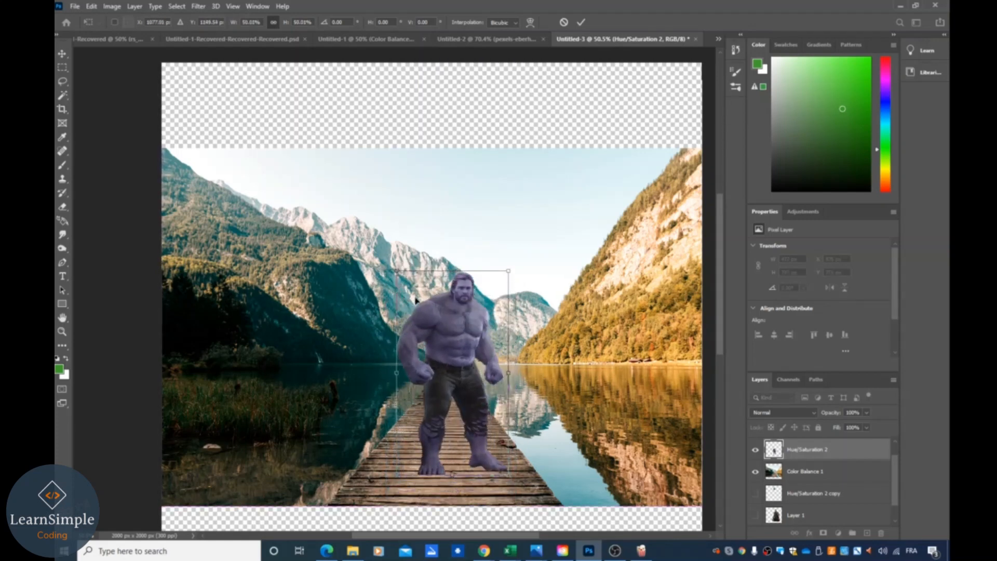
- Scale the Hulk figure down to about 44% and reposition it slightly lower on the pier, then commit the transform
drag(395, 270, 410, 296)
drag(465, 372, 451, 367)
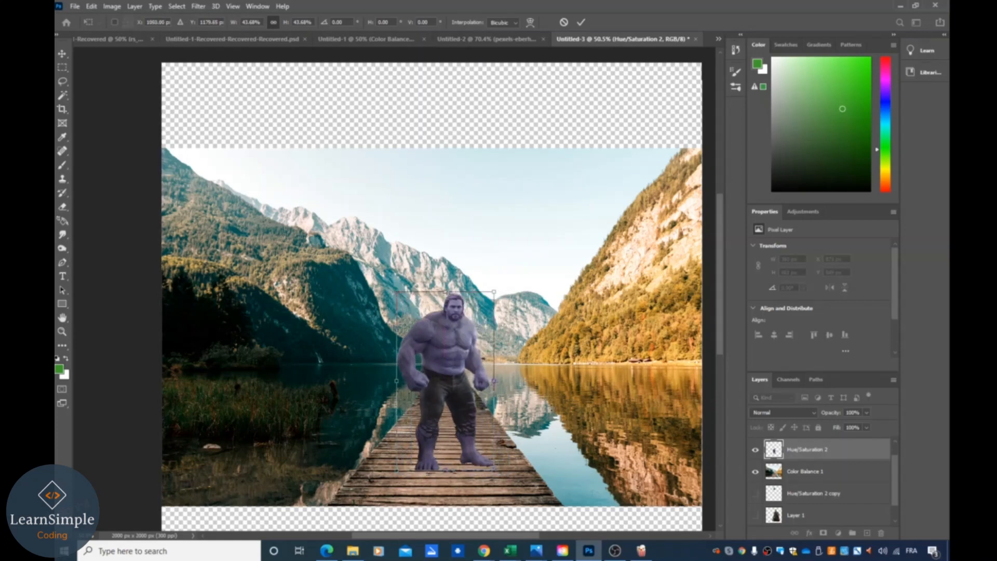
scroll(599, 424, left, 1)
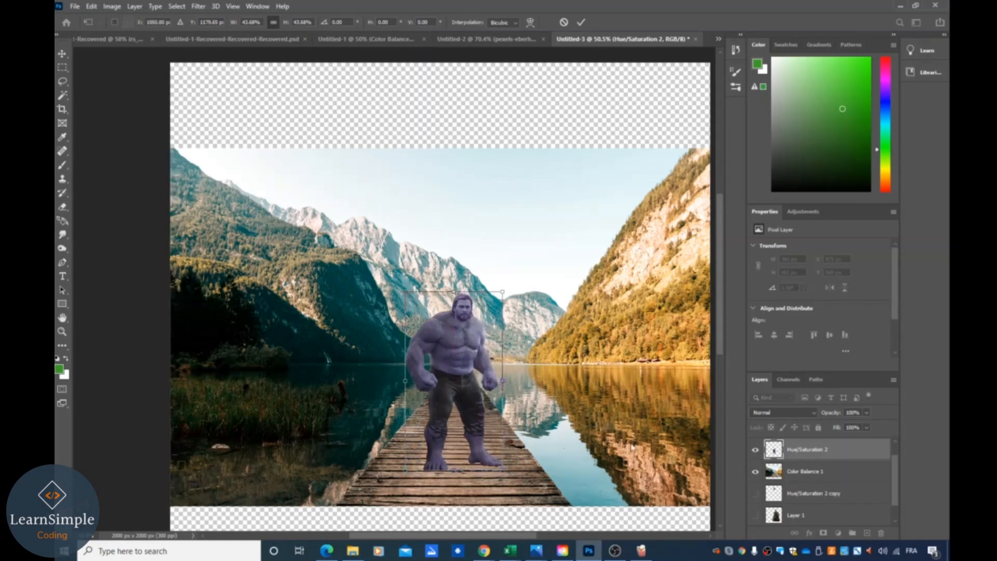
drag(445, 370, 449, 406)
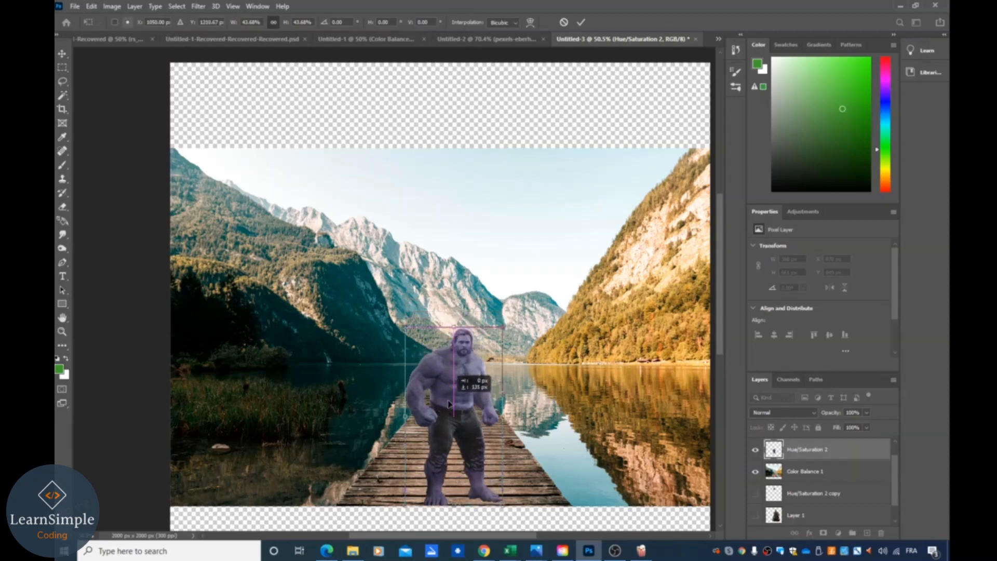
drag(450, 404, 449, 404)
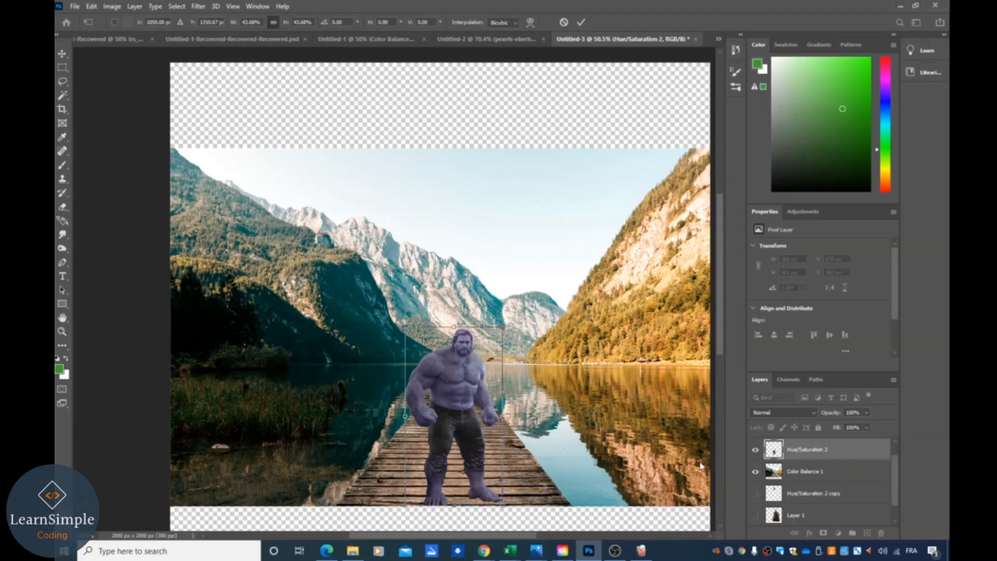
drag(462, 375, 460, 349)
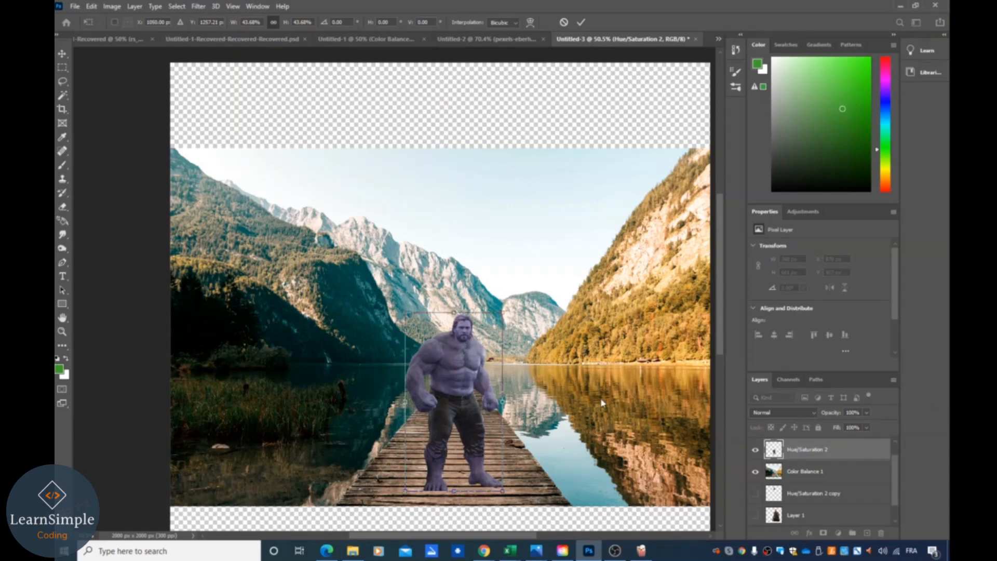
drag(720, 313, 723, 327)
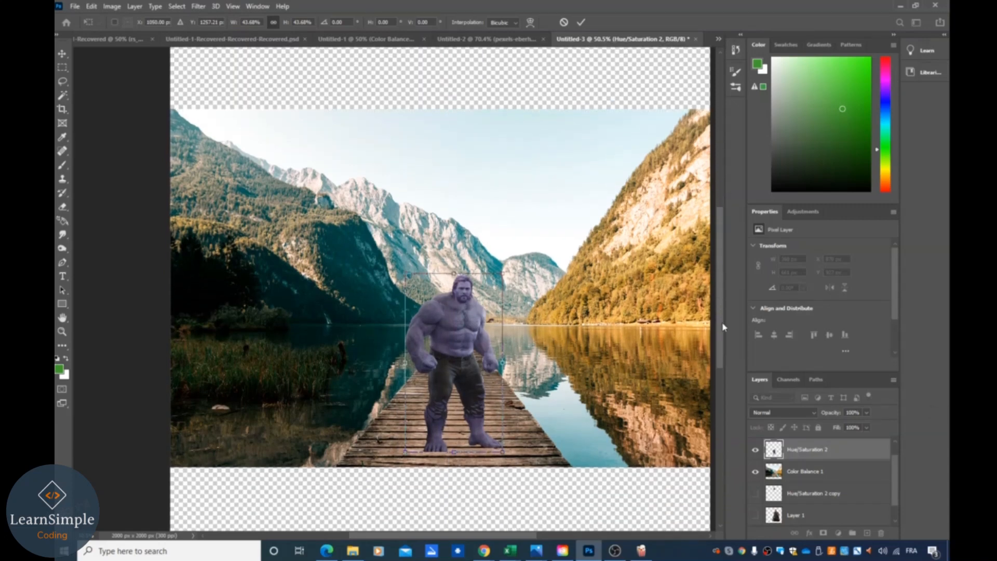
scroll(431, 312, up, 2)
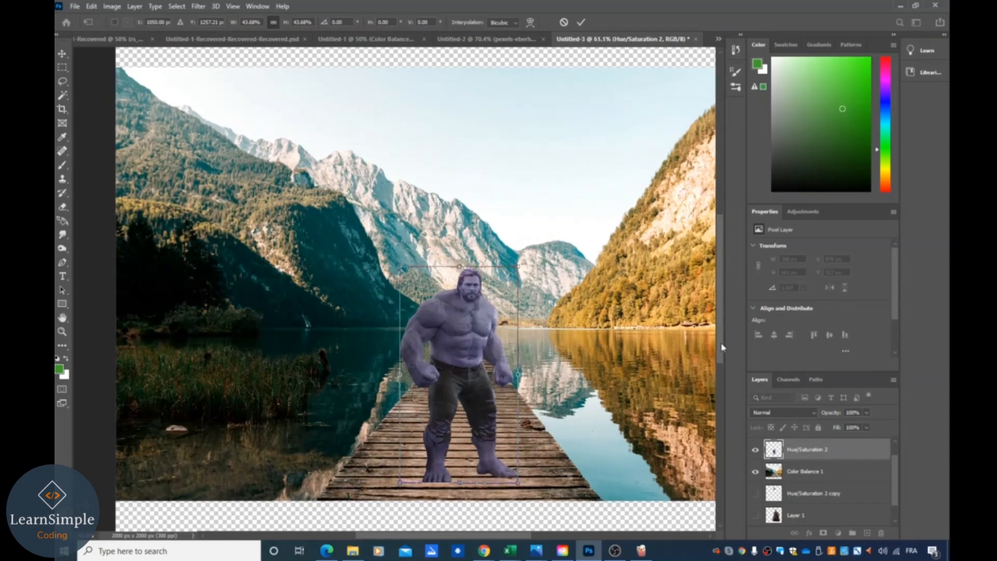
key(alt+space)
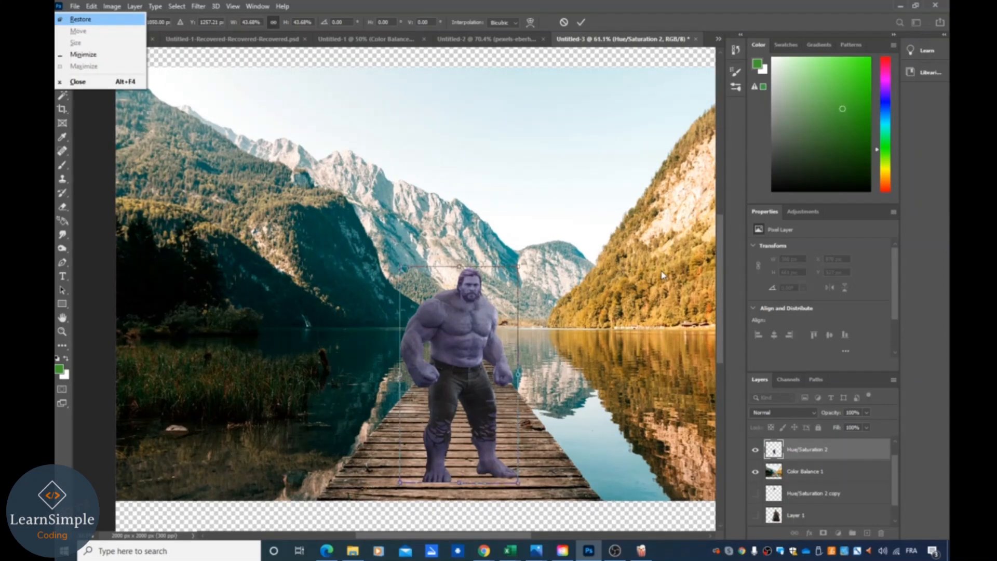
click(644, 259)
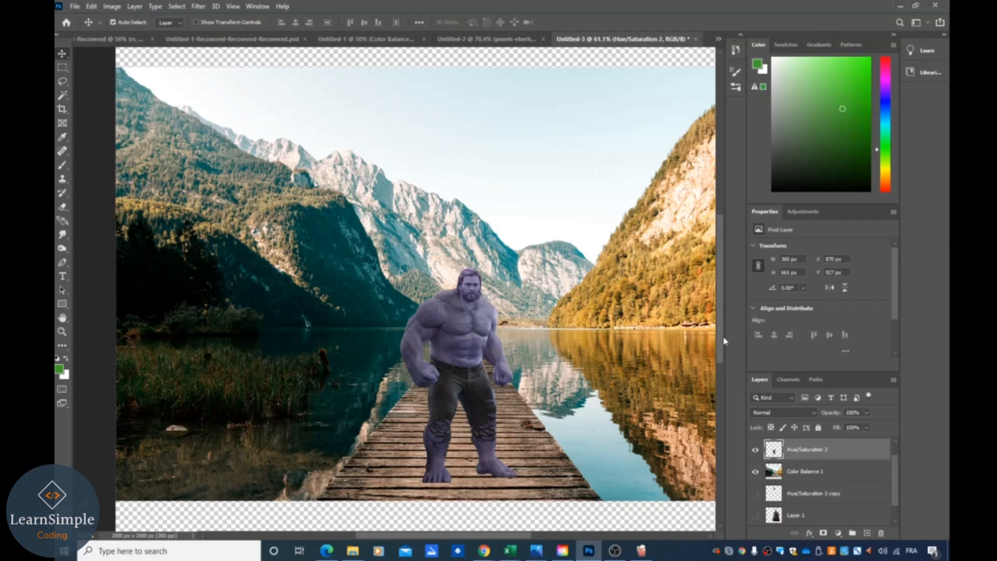
- Zoom in on the Hulk figure's head and shoulders to examine how Thor's head sits on the body
drag(511, 537, 525, 538)
scroll(551, 444, down, 3)
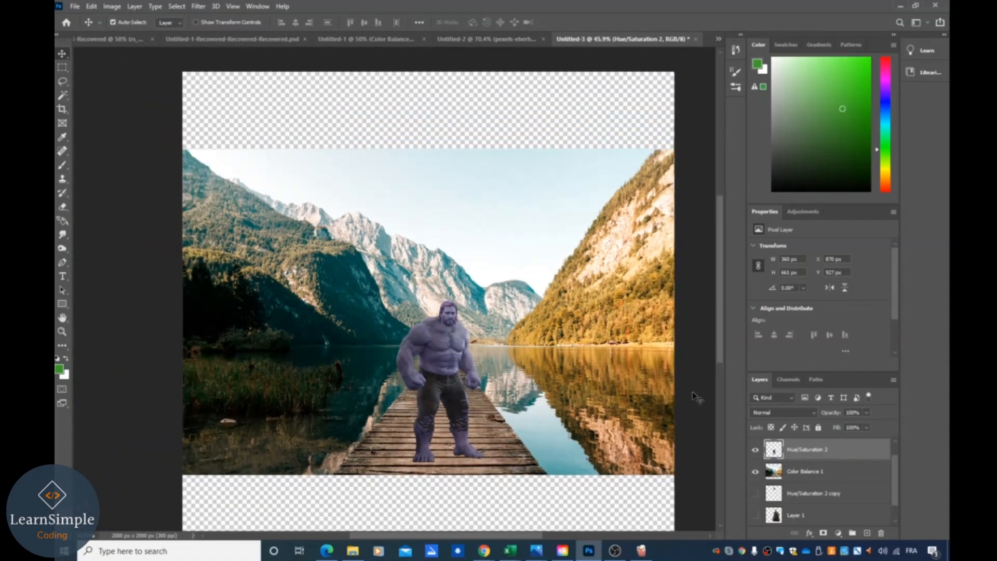
scroll(696, 397, down, 1)
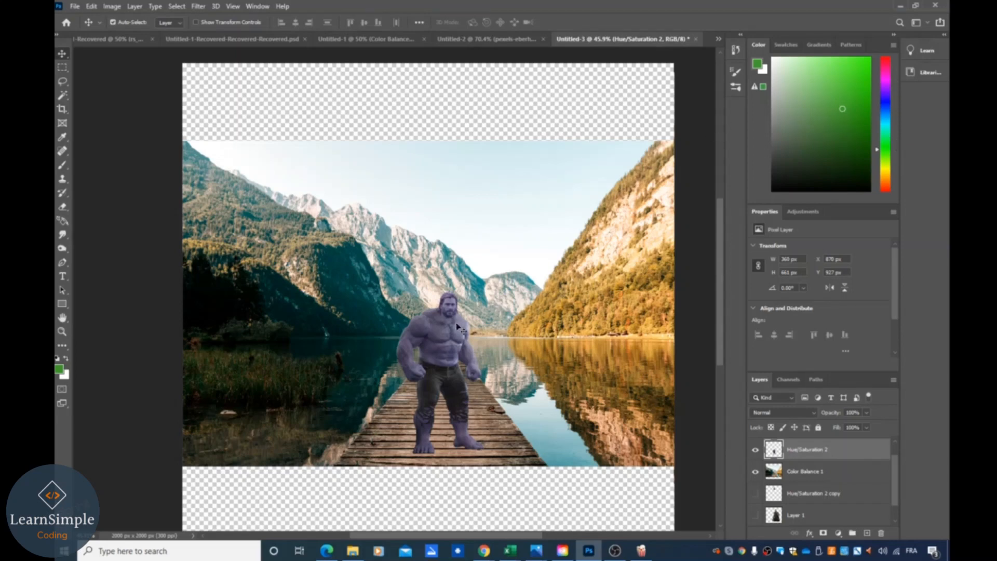
scroll(451, 310, up, 5)
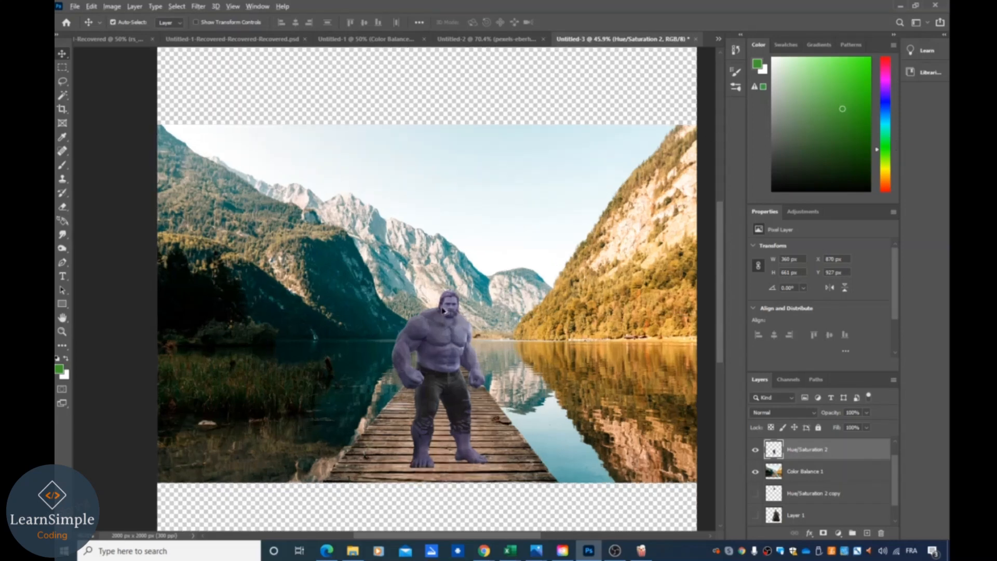
scroll(494, 312, up, 4)
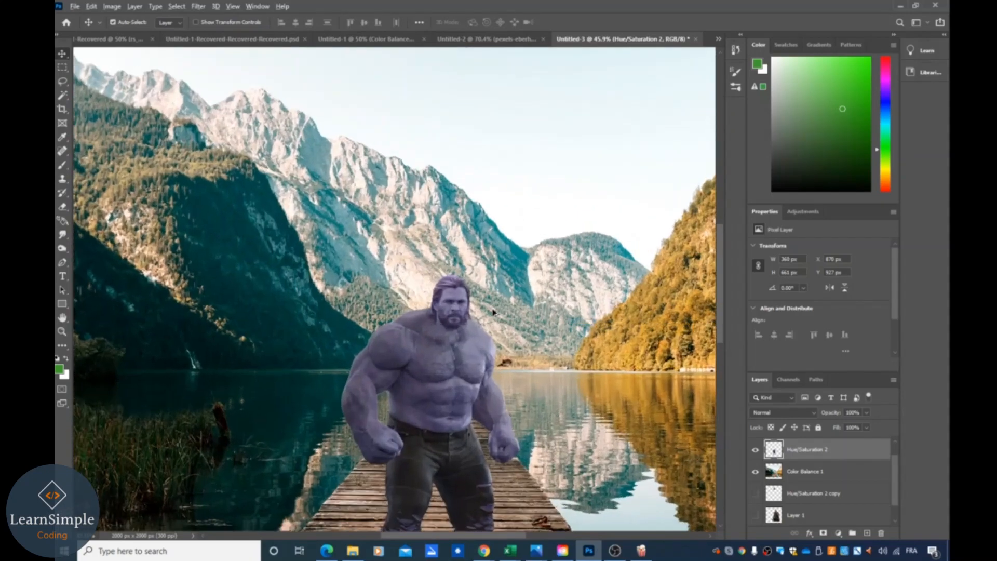
scroll(571, 363, up, 1)
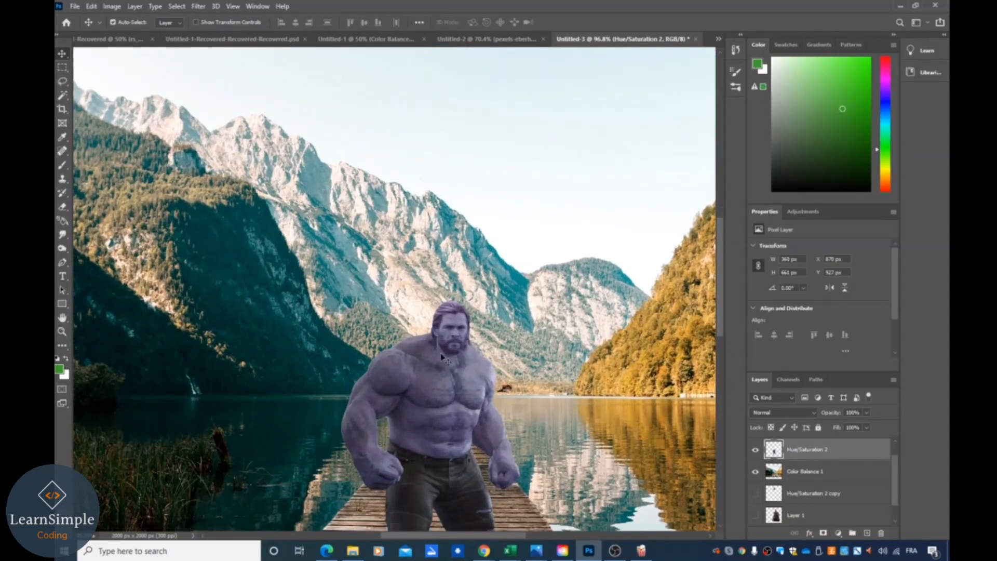